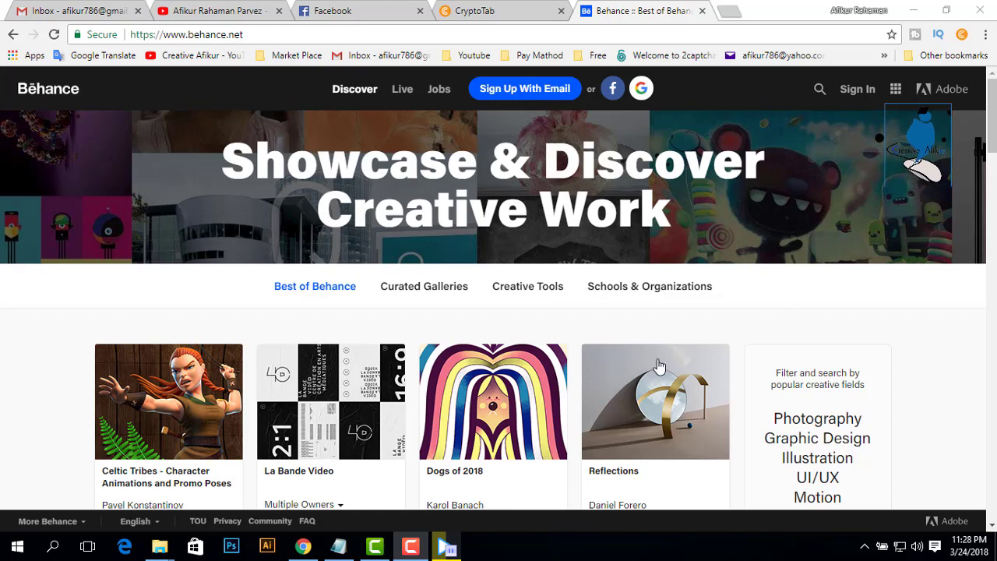
Scroll down the Best of Behance gallery until the Lion and Sabah project rows are visible.
scroll(916, 318, down, 2)
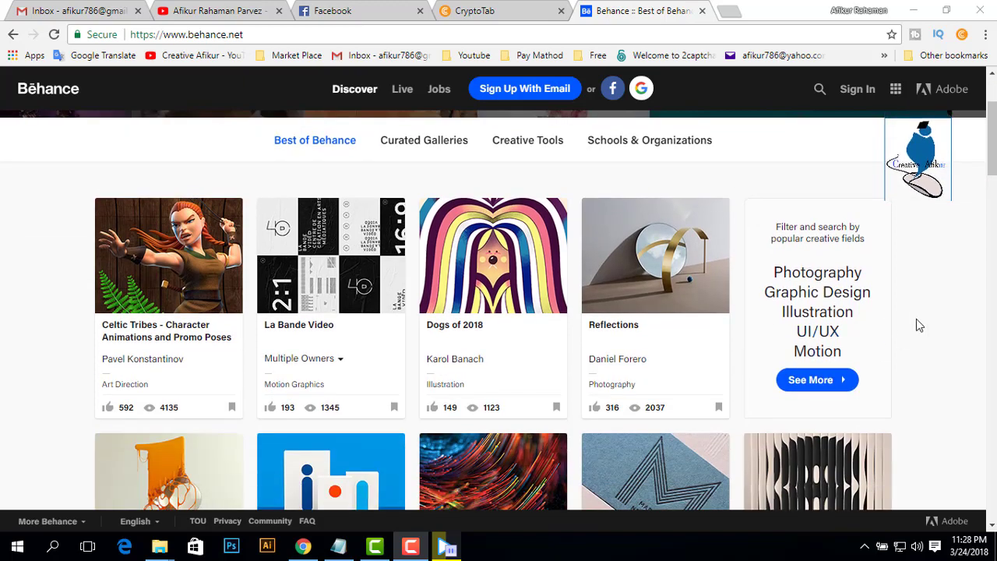
scroll(894, 279, down, 1)
scroll(894, 282, down, 3)
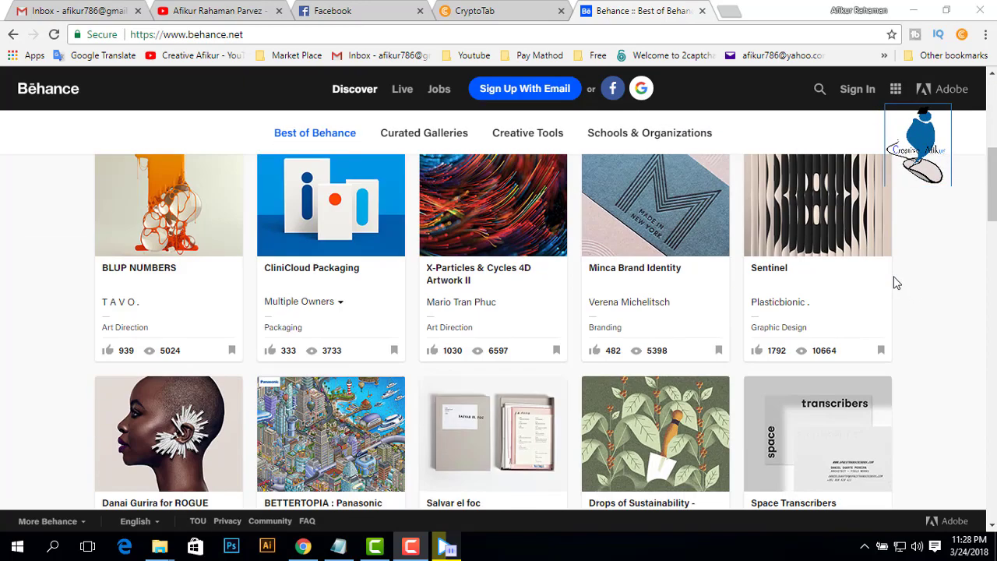
scroll(896, 283, down, 3)
scroll(901, 282, down, 3)
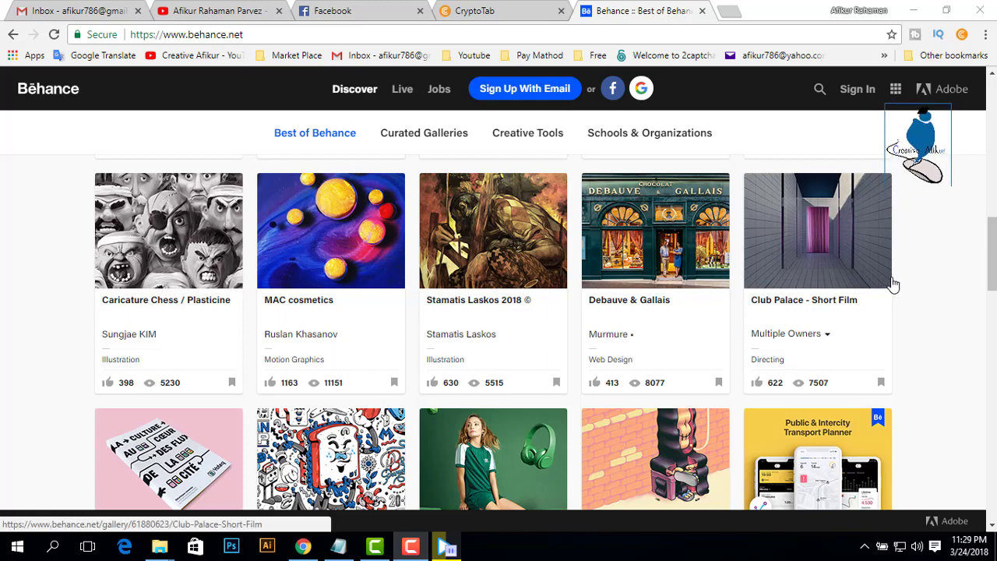
scroll(921, 308, down, 1)
scroll(920, 308, down, 3)
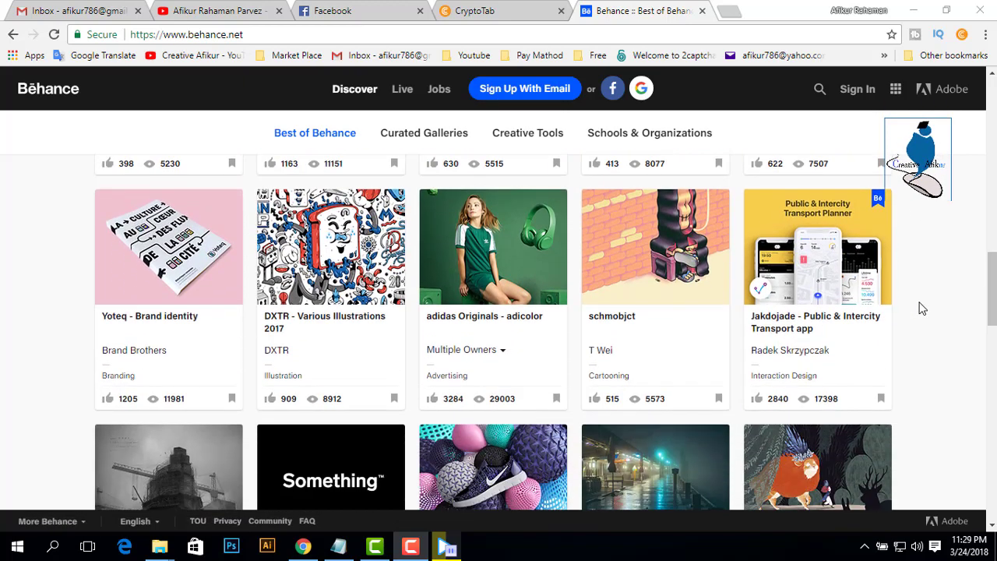
scroll(920, 308, down, 3)
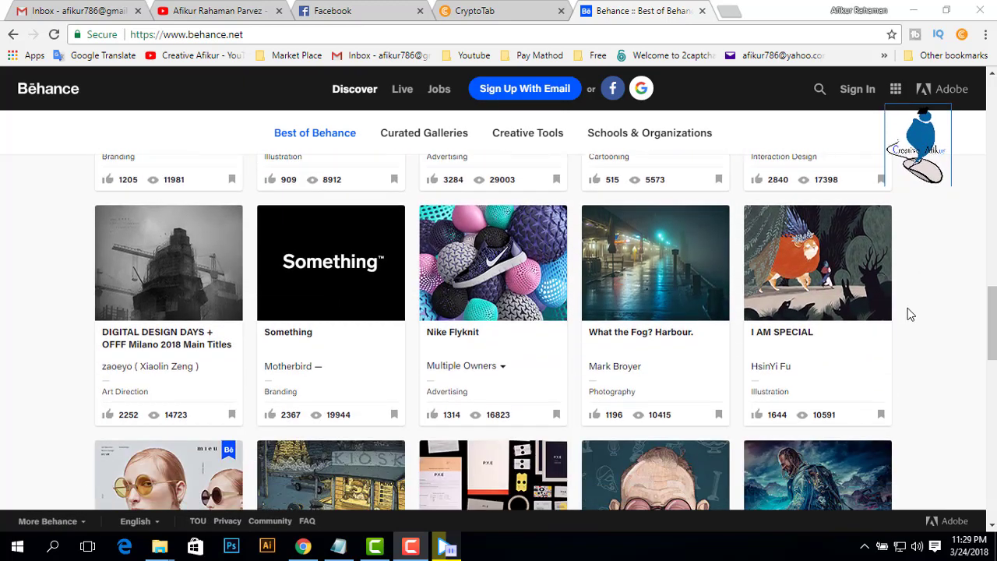
scroll(911, 314, up, 6)
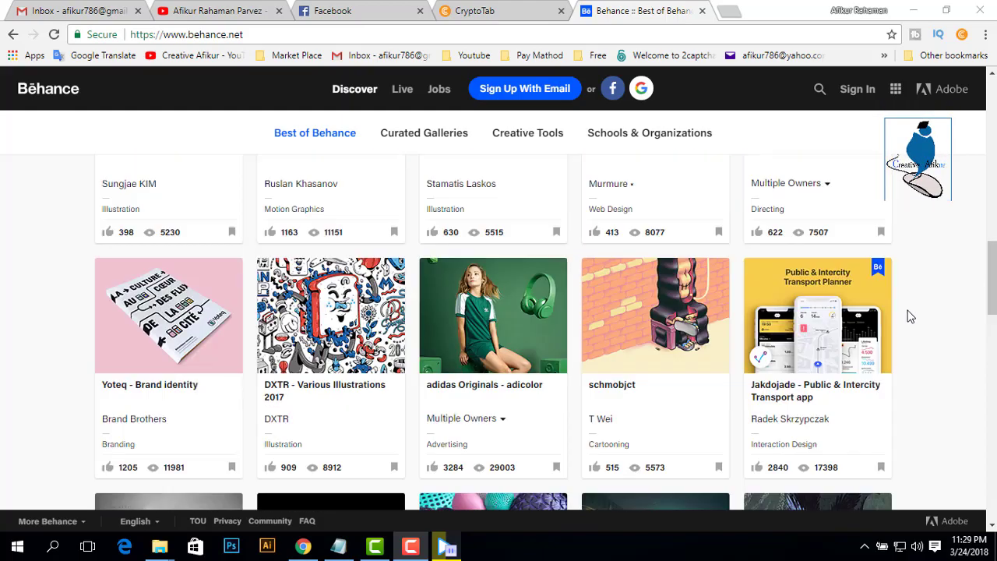
scroll(911, 317, up, 3)
scroll(911, 316, up, 5)
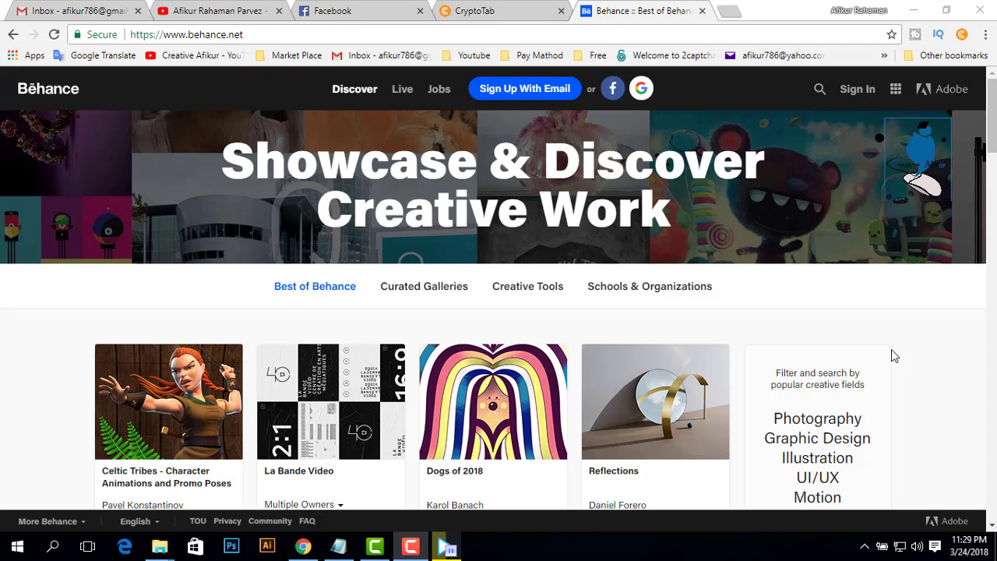
scroll(915, 358, down, 3)
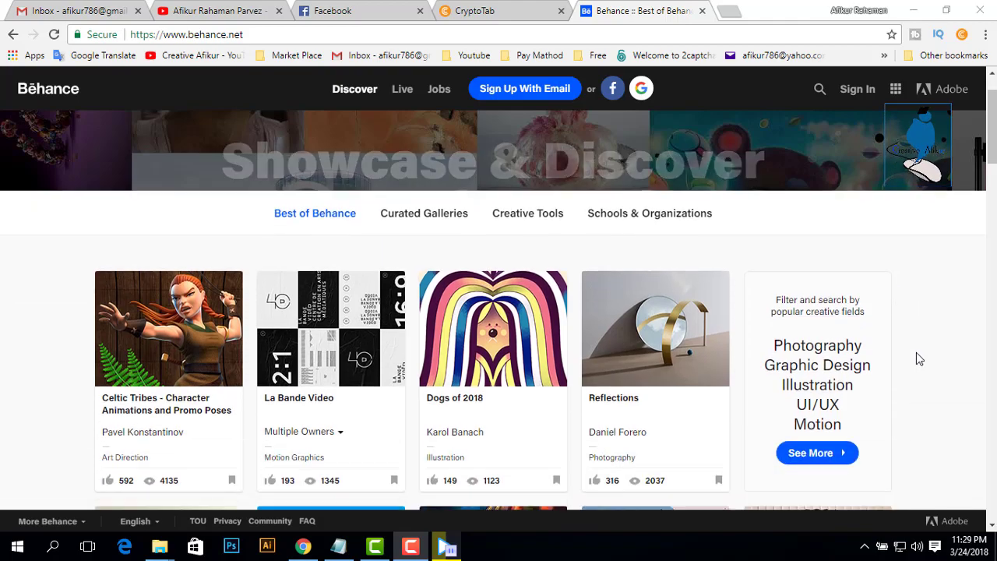
scroll(915, 359, down, 4)
scroll(916, 358, down, 2)
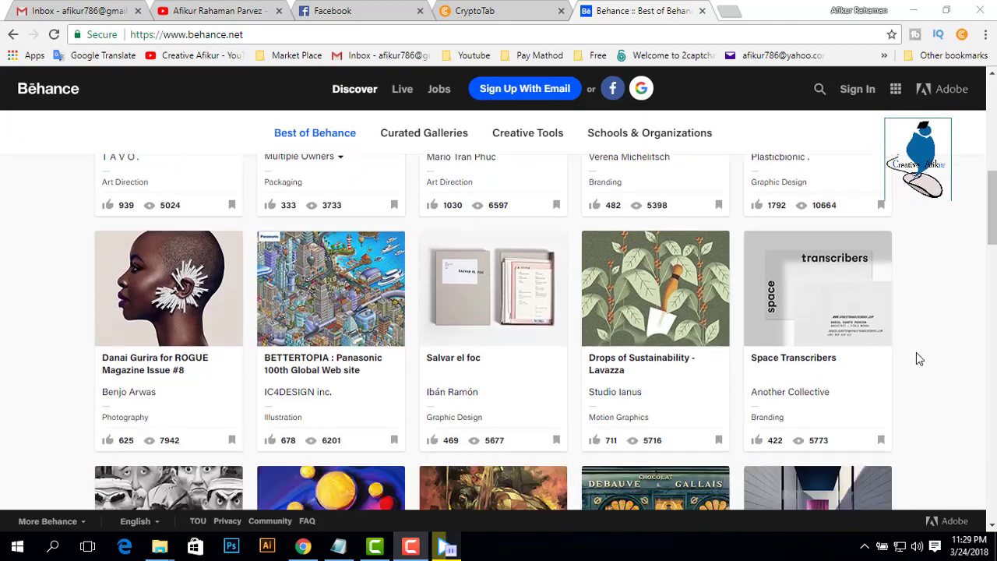
scroll(915, 358, down, 4)
scroll(916, 359, up, 2)
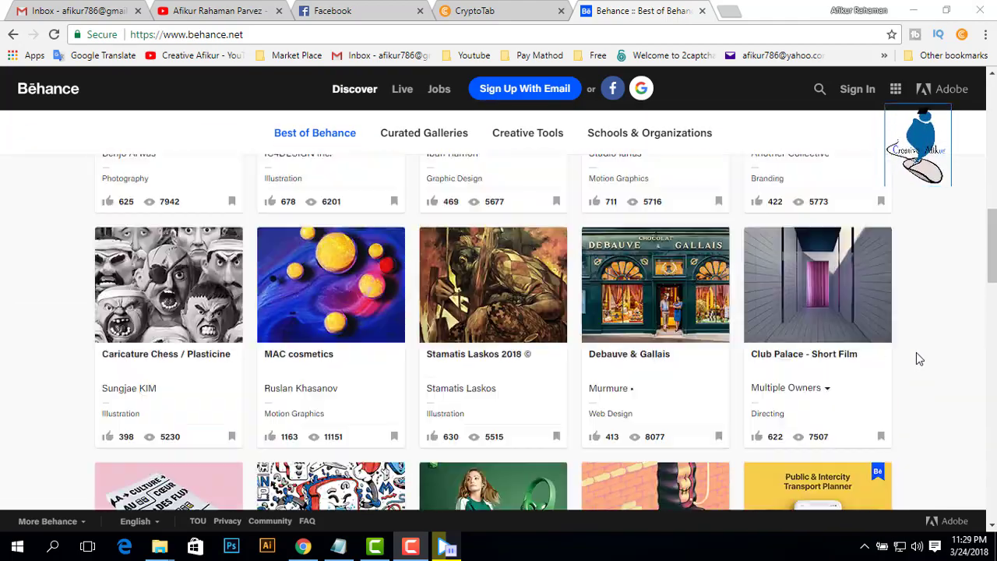
scroll(916, 358, up, 5)
scroll(915, 358, up, 6)
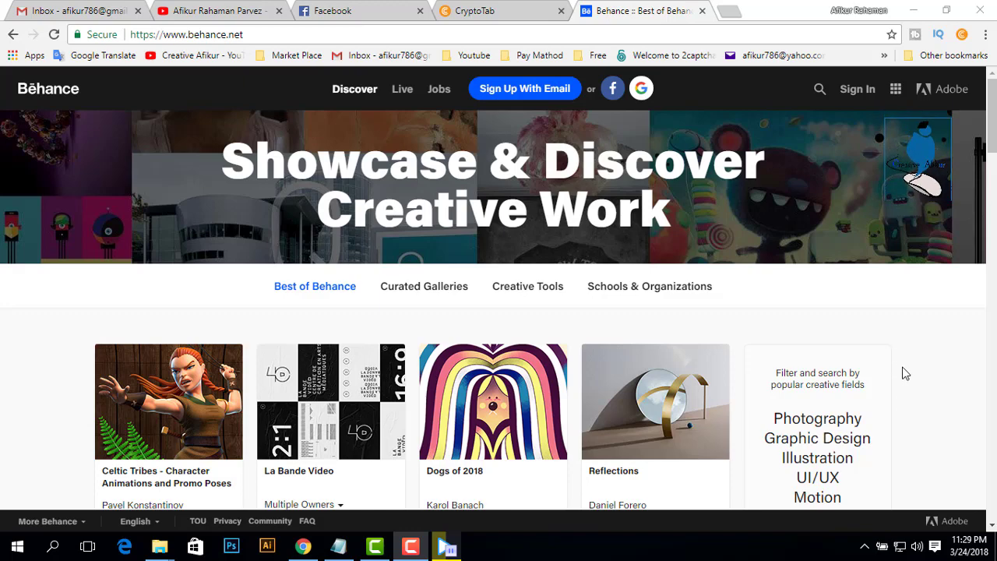
scroll(912, 348, down, 1)
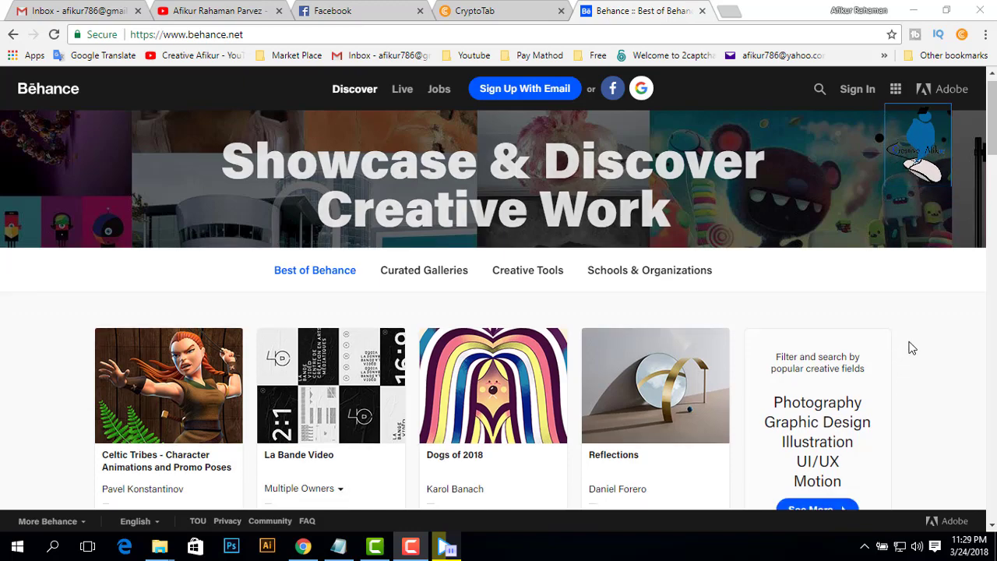
scroll(912, 348, down, 3)
scroll(880, 349, down, 2)
scroll(905, 360, down, 1)
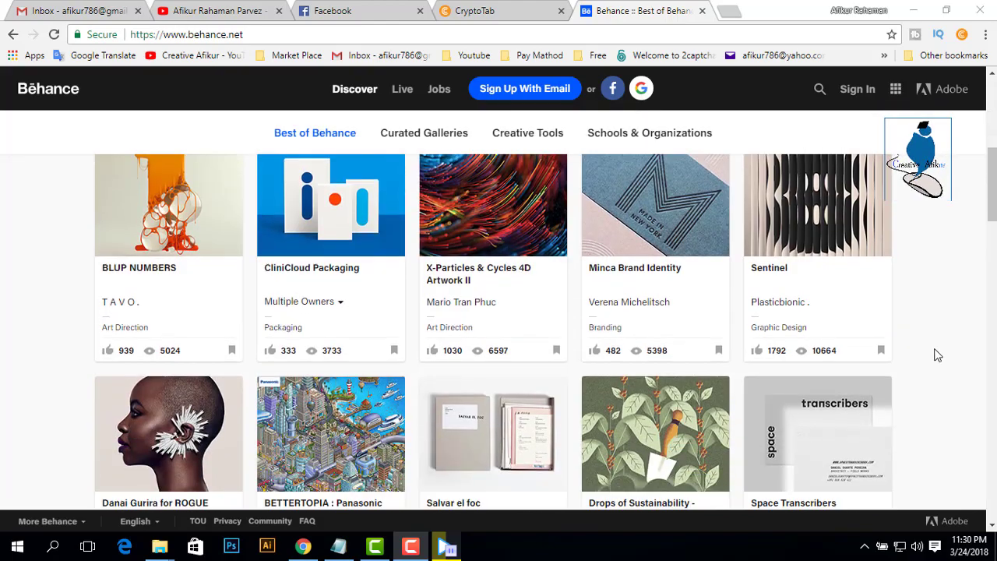
scroll(918, 331, down, 3)
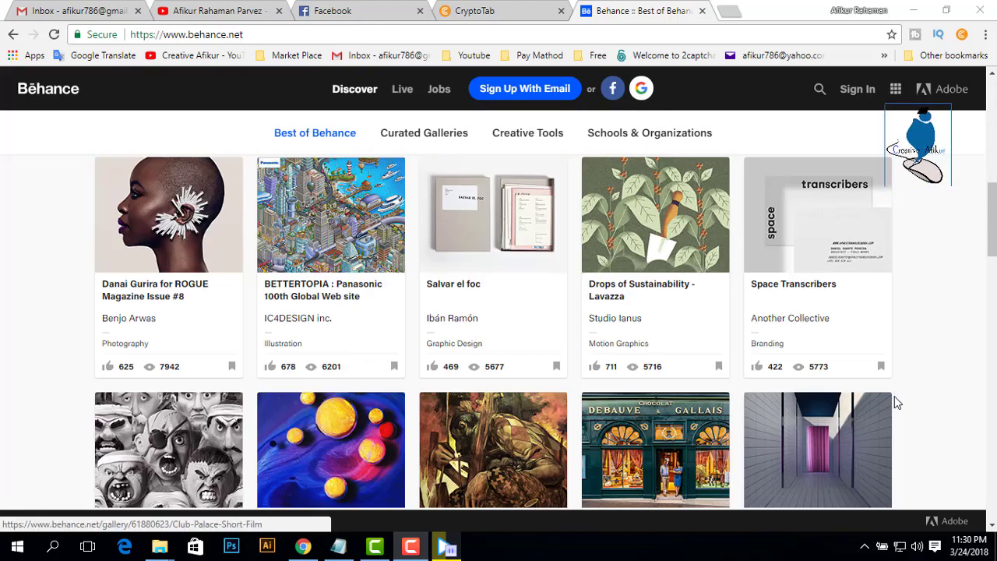
scroll(899, 396, down, 3)
scroll(902, 386, down, 5)
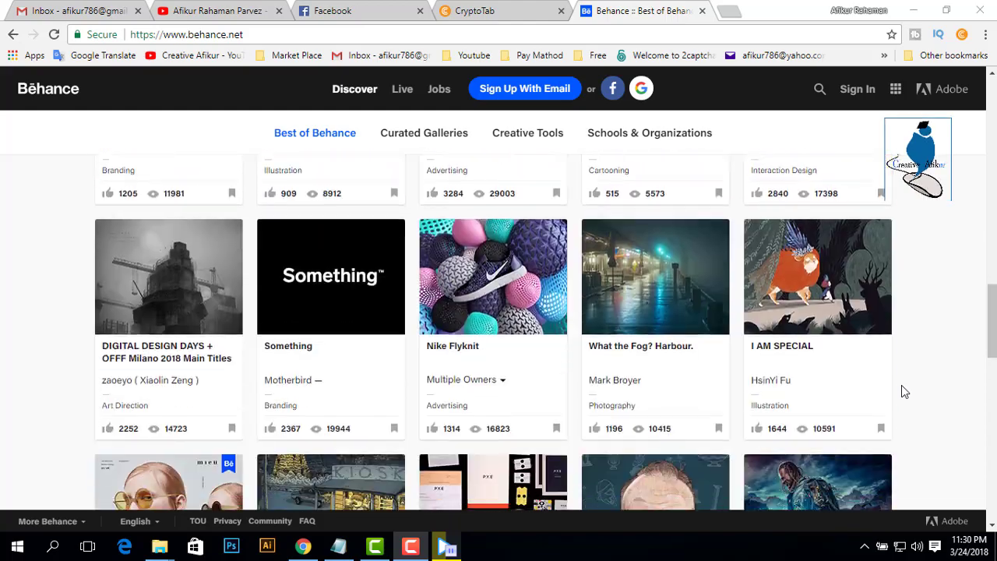
scroll(901, 385, down, 3)
scroll(898, 388, down, 2)
scroll(895, 387, down, 5)
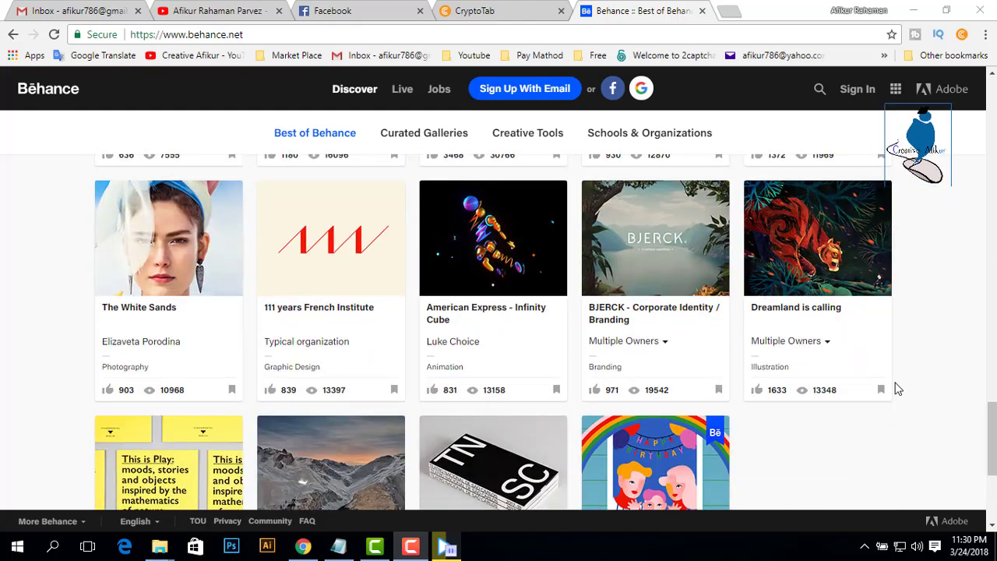
scroll(897, 383, down, 5)
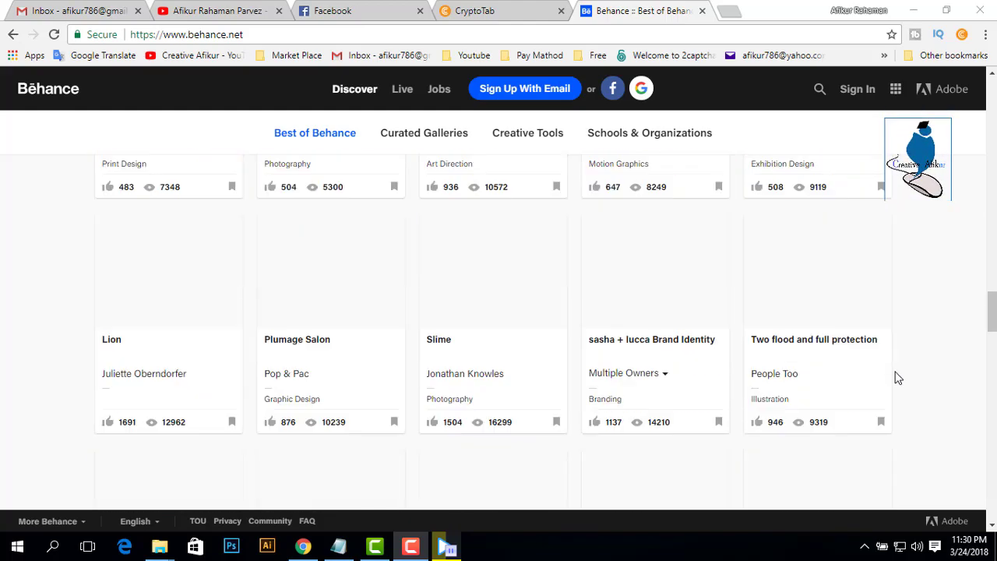
scroll(912, 367, up, 3)
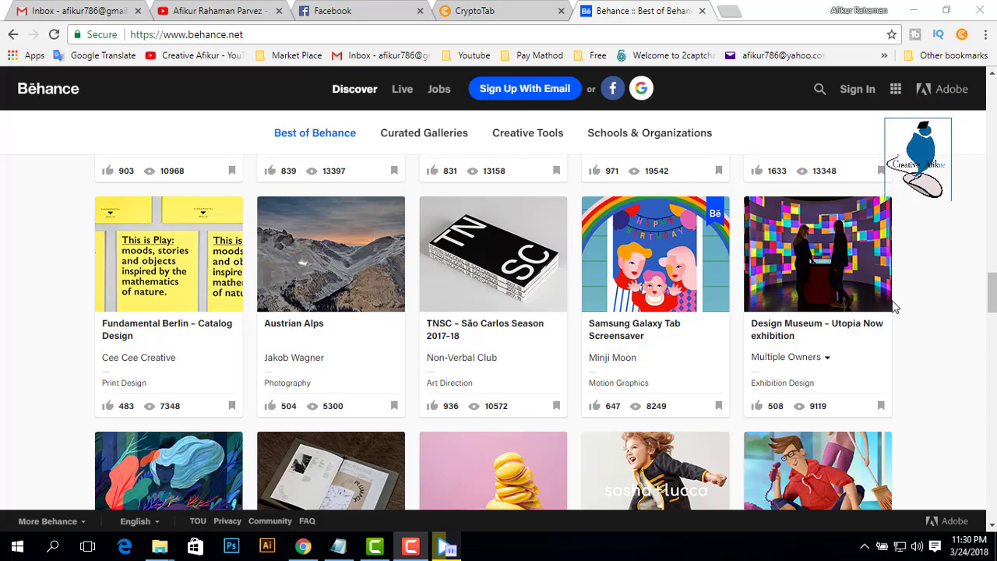
scroll(937, 327, down, 1)
scroll(937, 327, down, 2)
scroll(935, 329, down, 2)
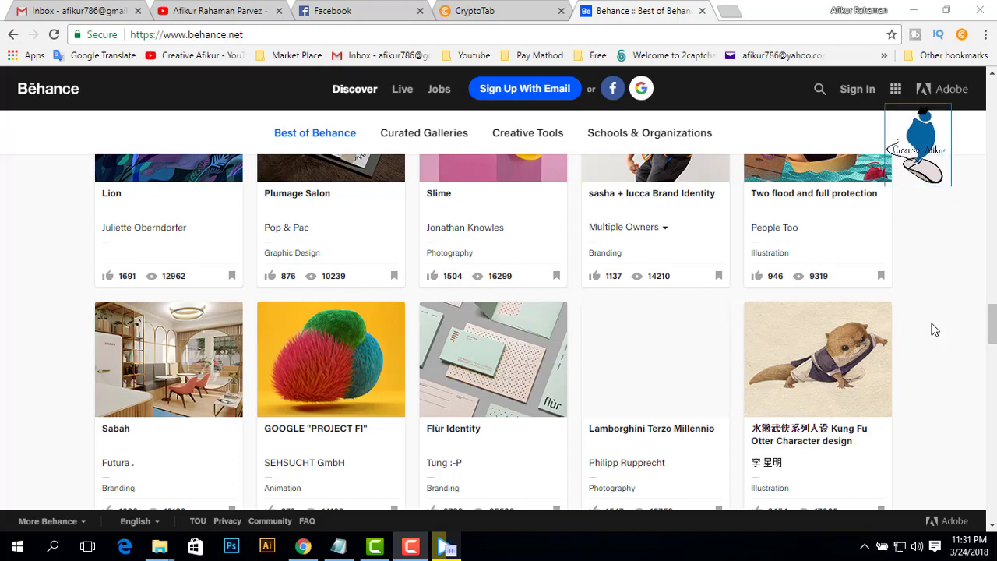
Scroll down through the Best of Behance featured projects while signed out.
scroll(897, 329, down, 1)
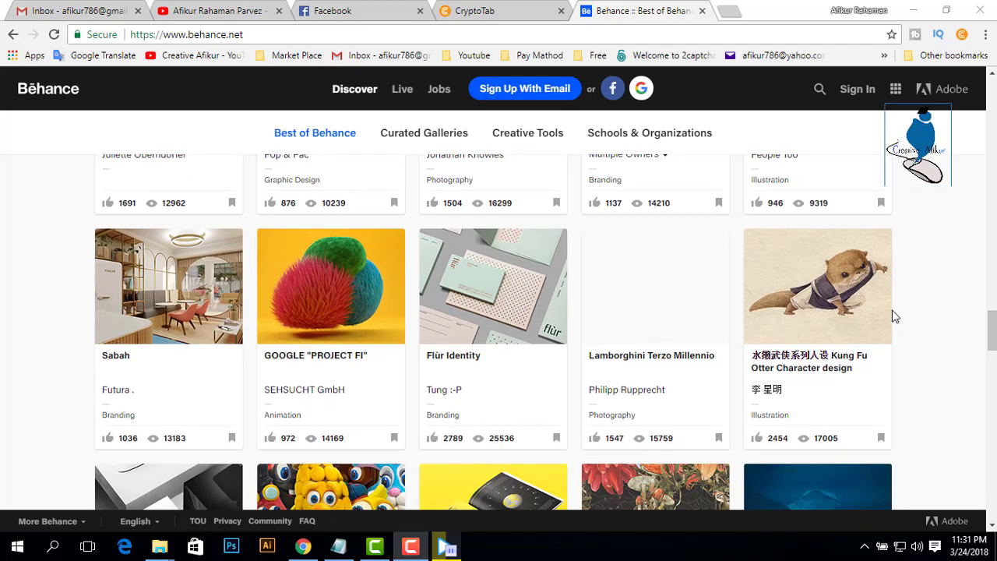
scroll(895, 319, down, 1)
scroll(894, 315, down, 1)
scroll(894, 316, down, 2)
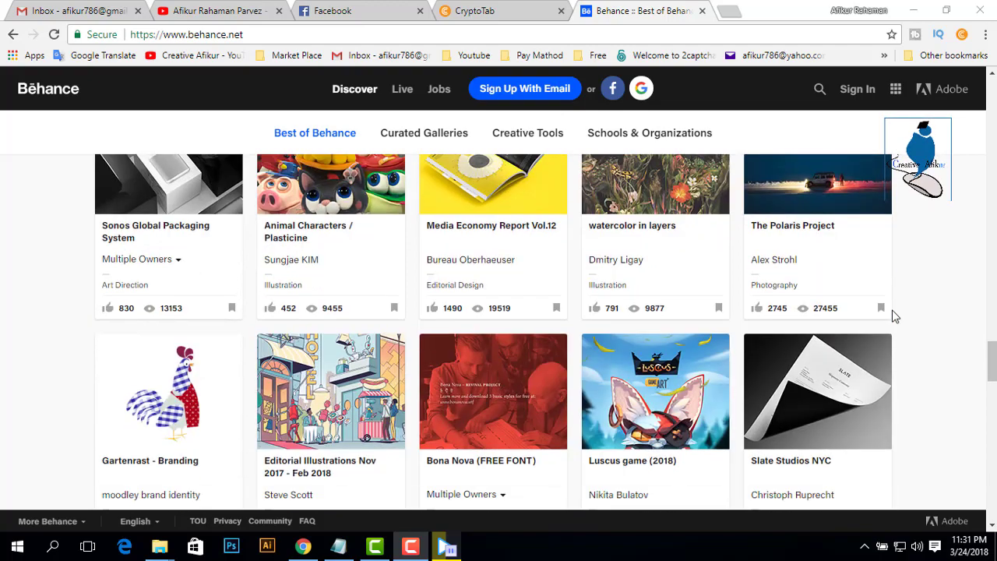
scroll(894, 315, up, 2)
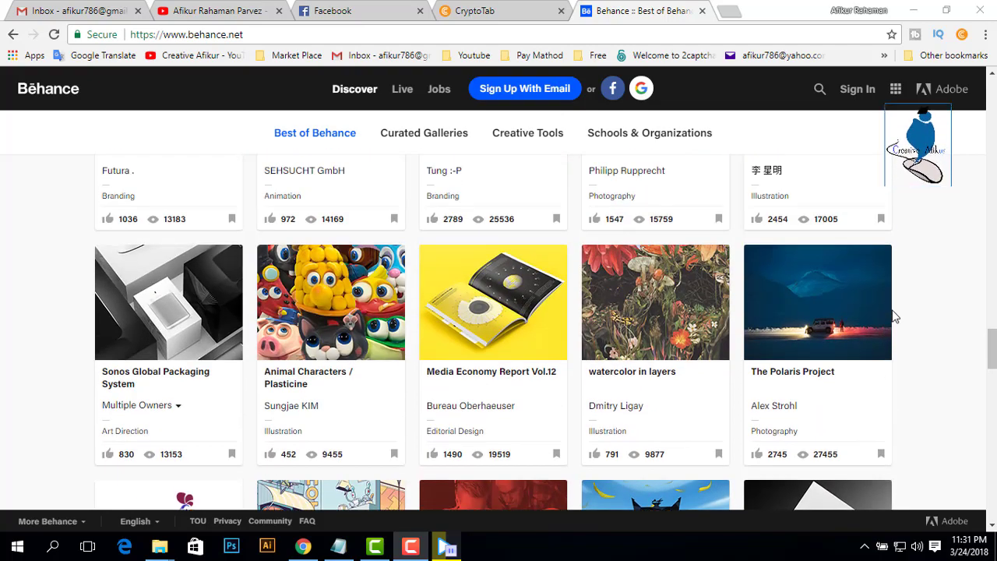
scroll(894, 316, down, 3)
scroll(894, 315, down, 3)
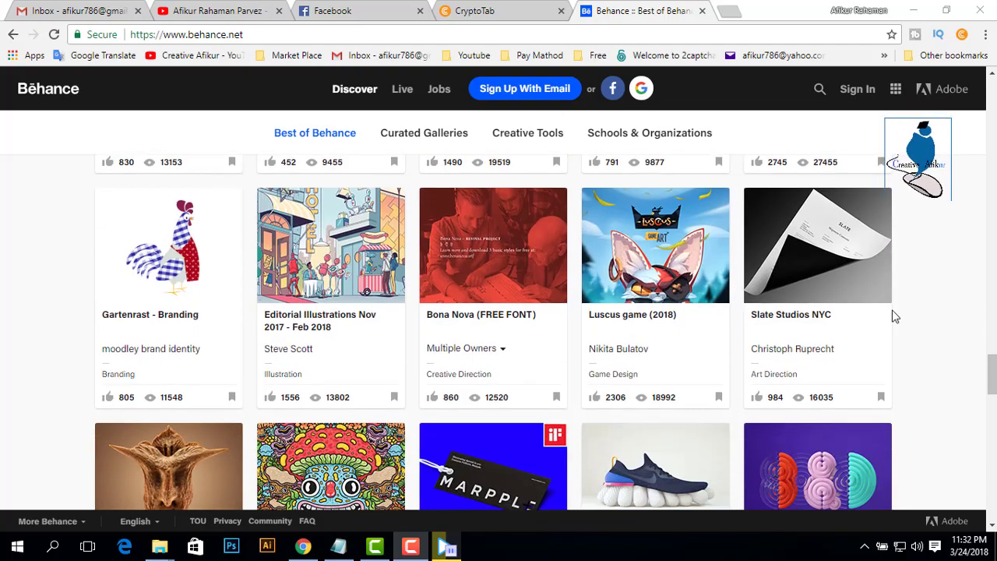
scroll(894, 315, down, 1)
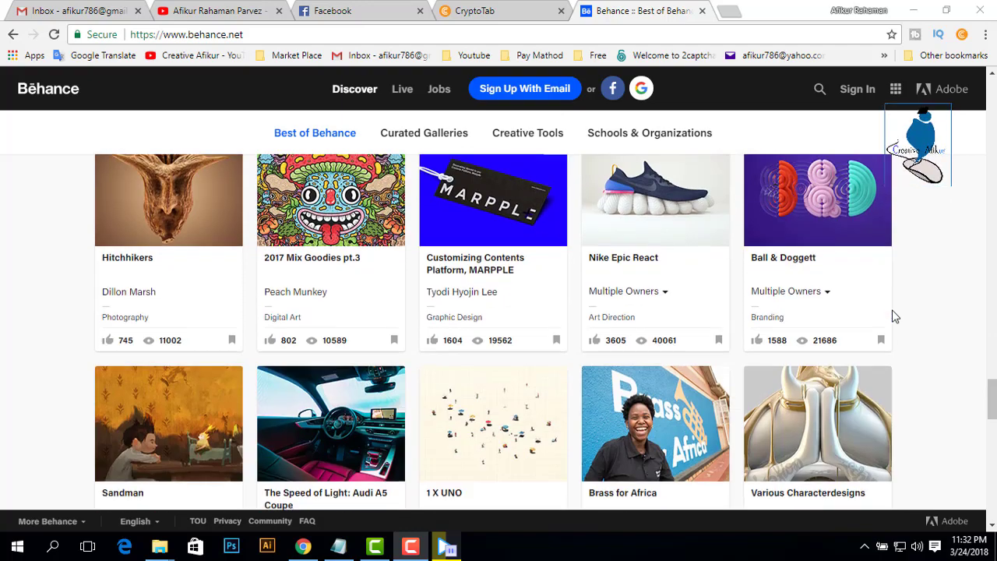
scroll(894, 315, down, 2)
scroll(894, 316, down, 1)
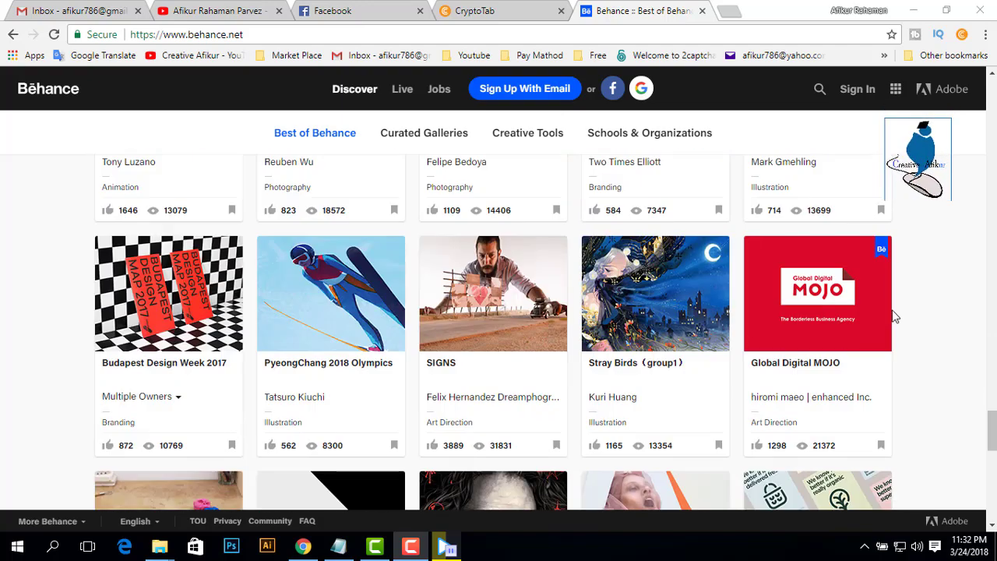
scroll(894, 316, down, 2)
scroll(894, 315, down, 1)
scroll(894, 315, down, 1)
scroll(894, 315, down, 1)
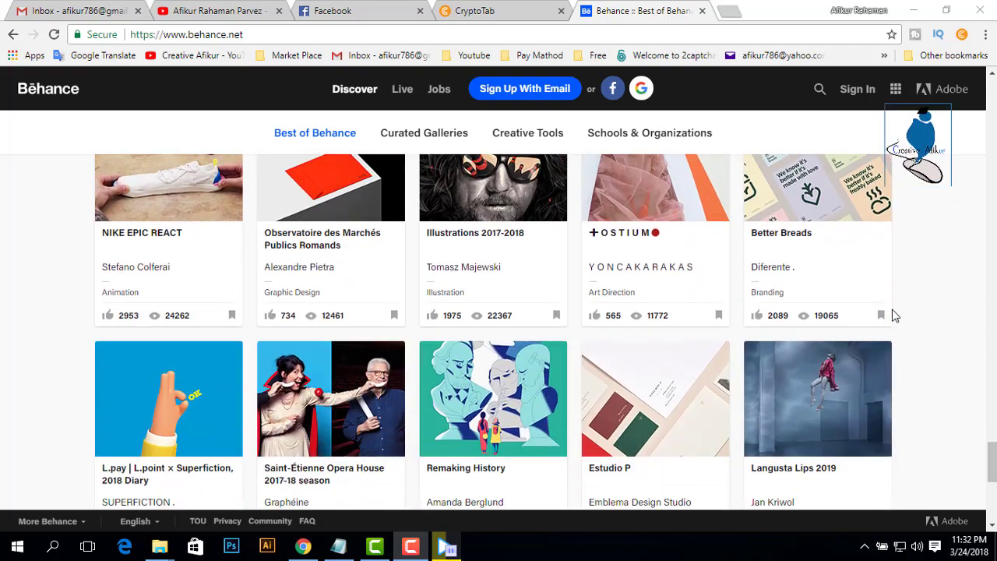
scroll(894, 316, down, 2)
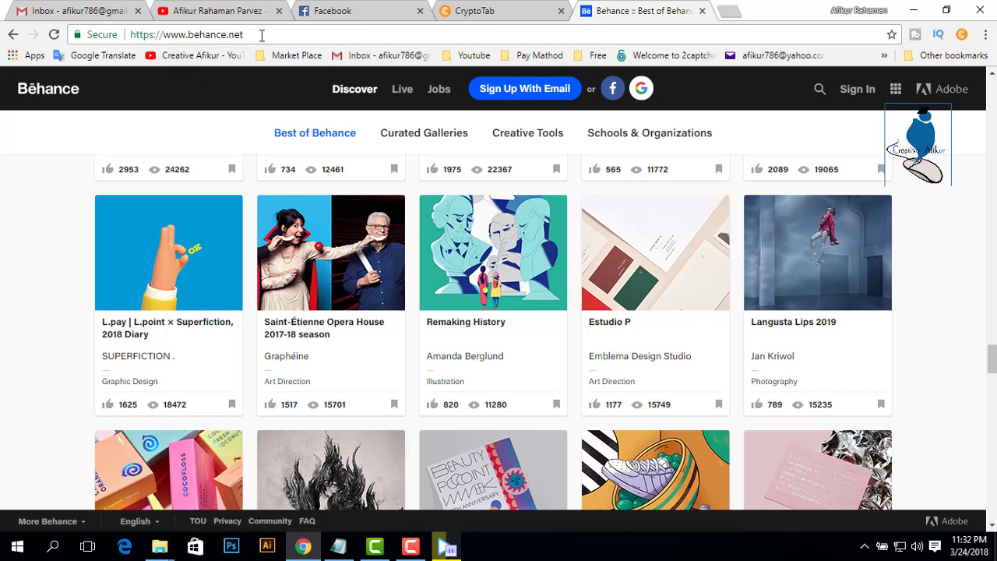
Select the Behance page address, then dismiss the address suggestions and return to the gallery.
click(182, 35)
click(176, 35)
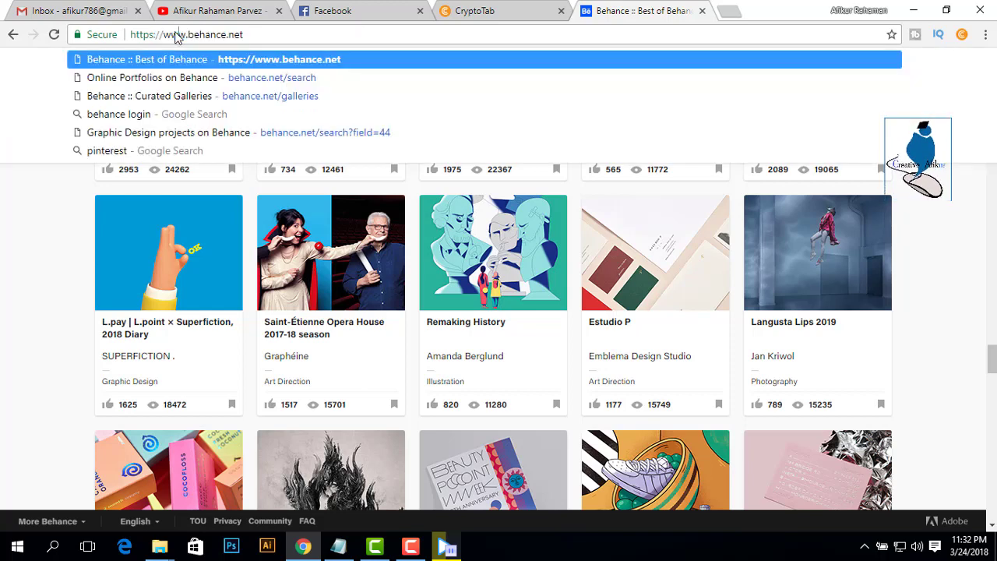
click(22, 215)
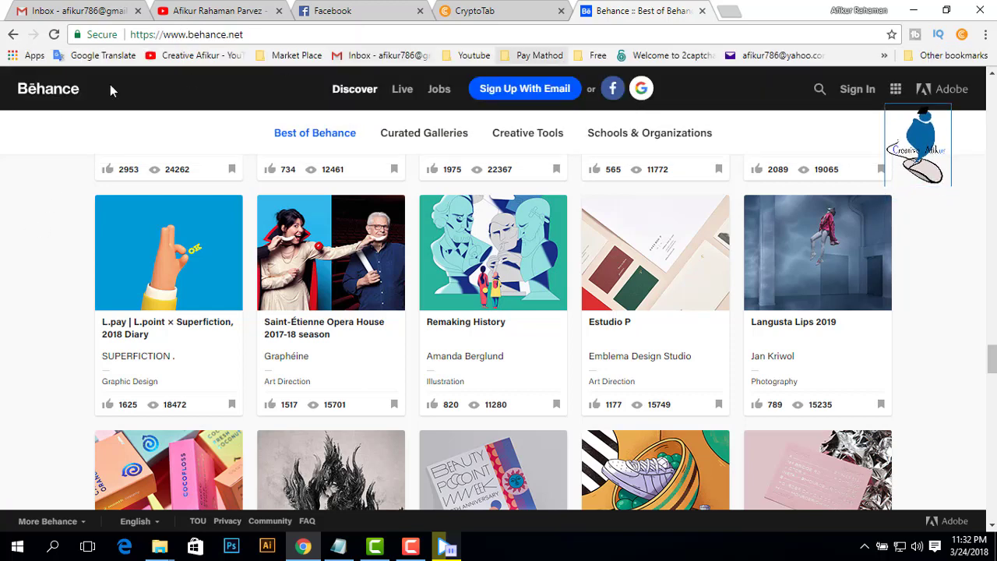
scroll(930, 265, up, 2)
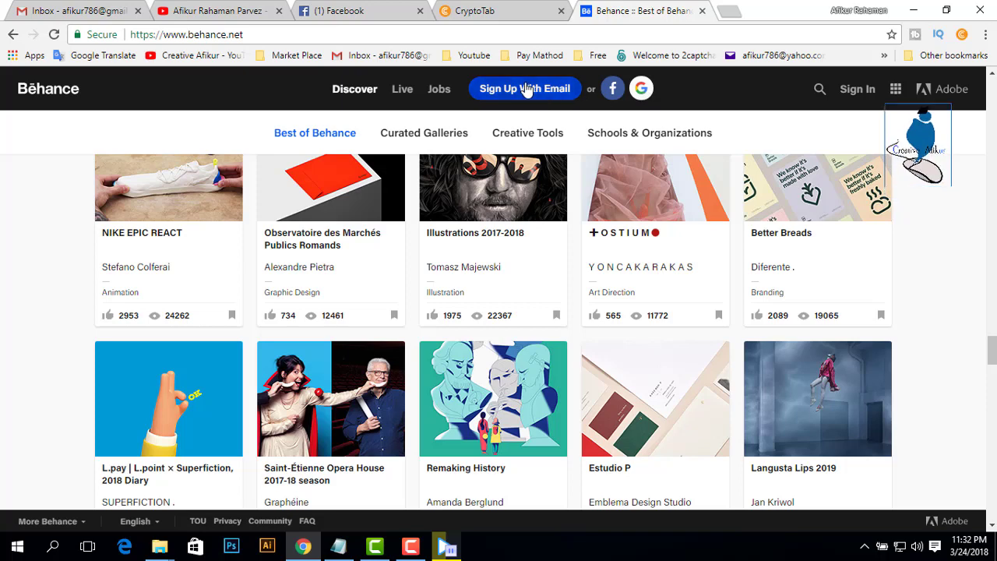
Start an email sign-up for a Behance account and step through the name, email and password fields.
click(666, 201)
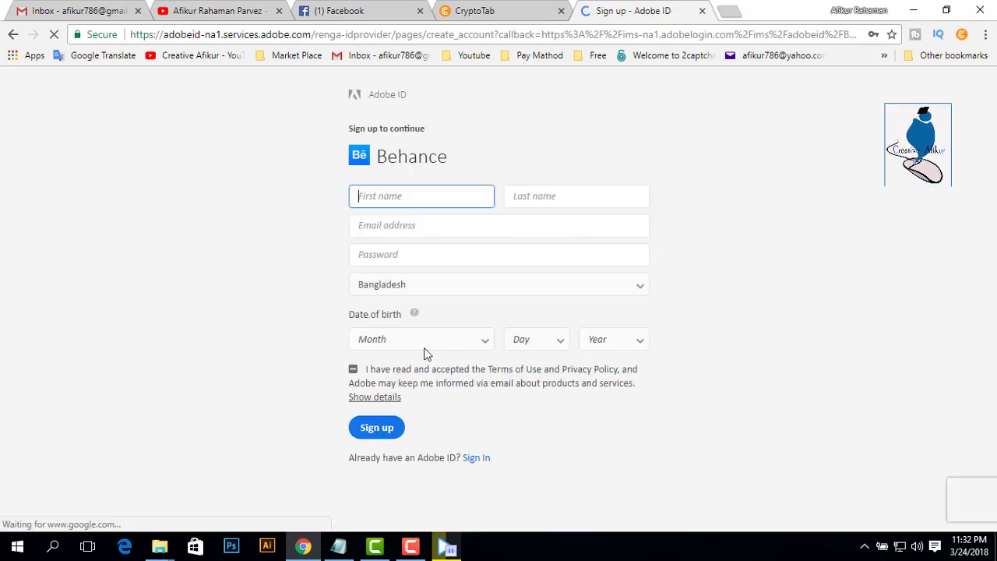
click(548, 197)
click(390, 226)
click(393, 257)
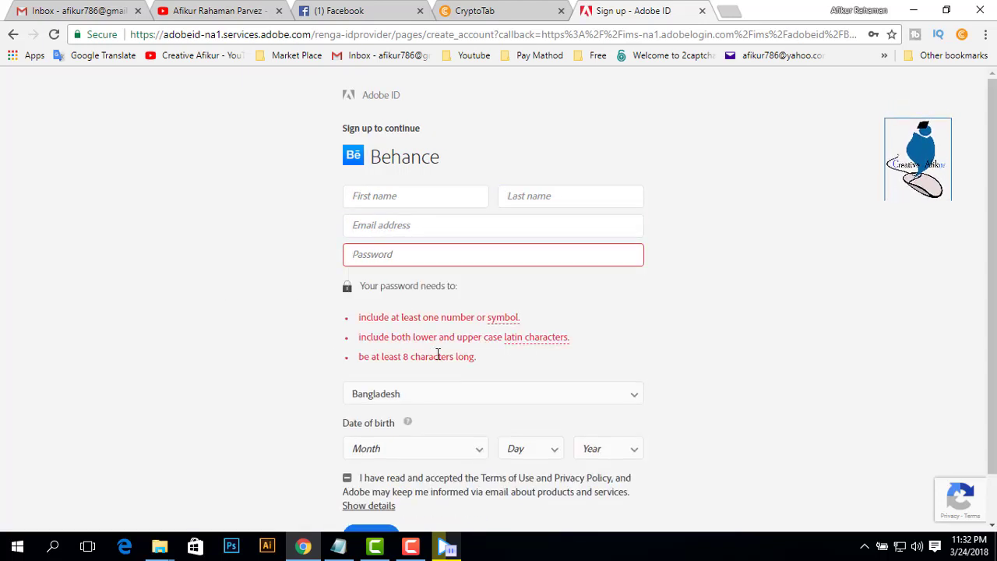
scroll(498, 358, down, 1)
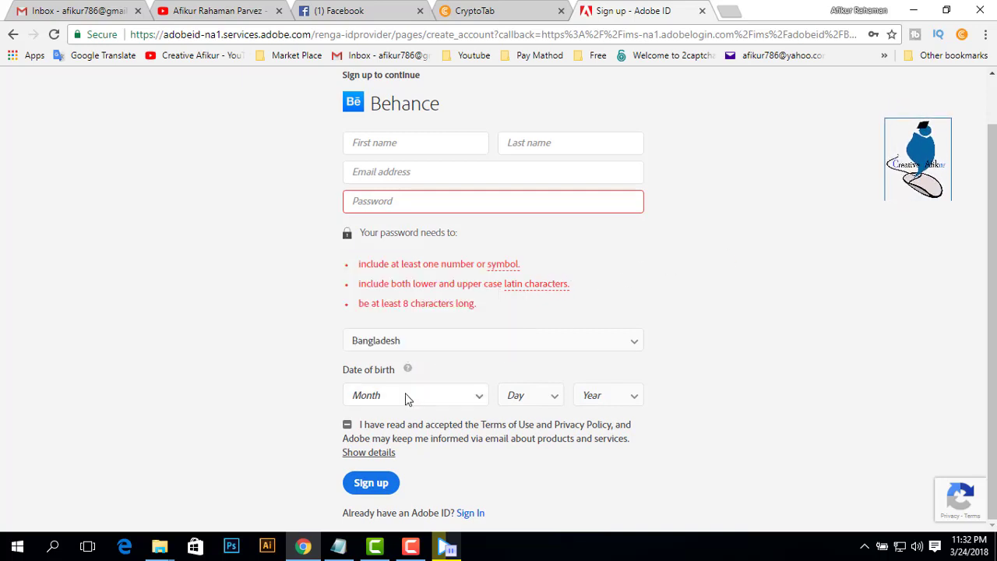
Untick the Terms of Use and newsletter agreement checkbox on the sign-up form.
click(348, 424)
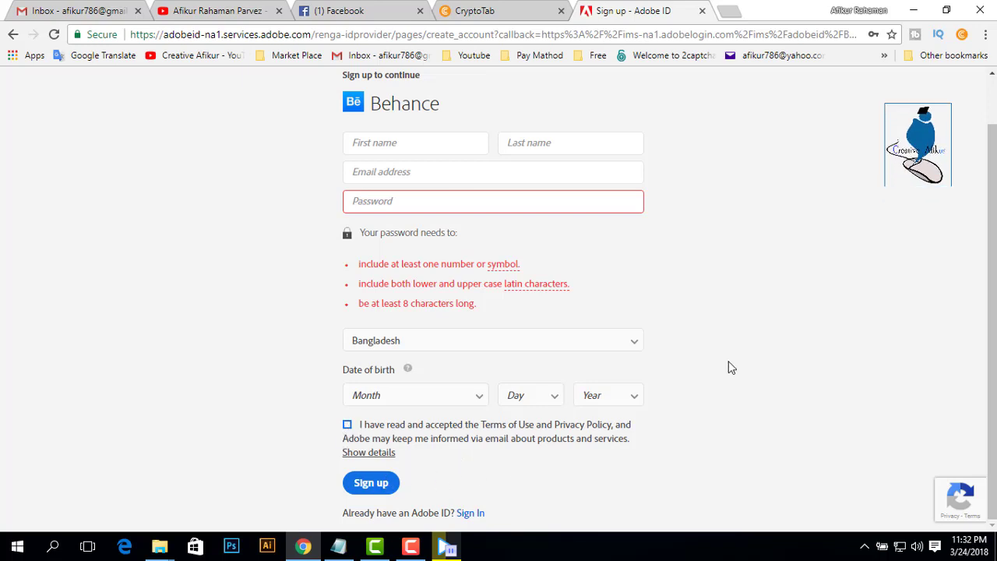
scroll(746, 351, up, 1)
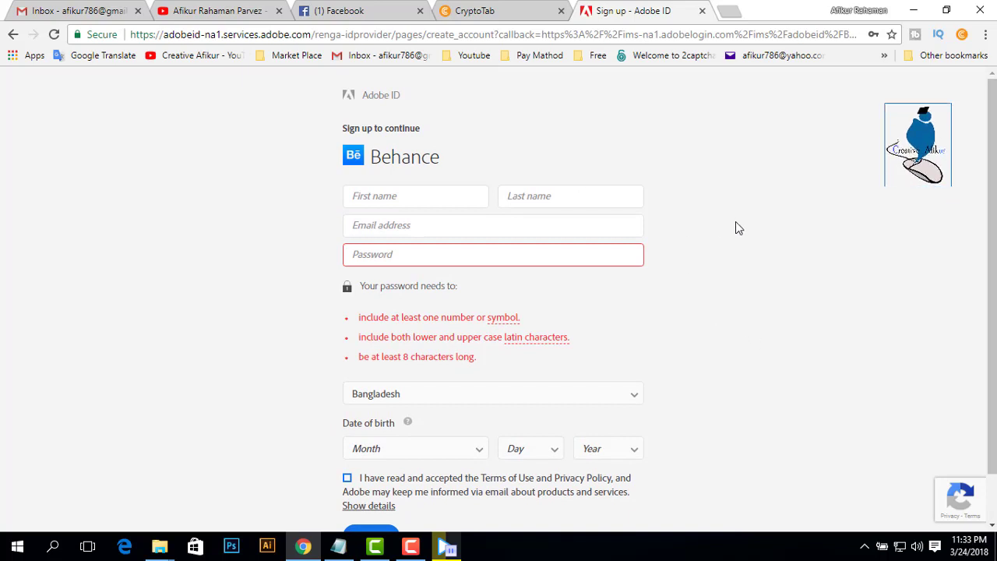
scroll(736, 222, down, 1)
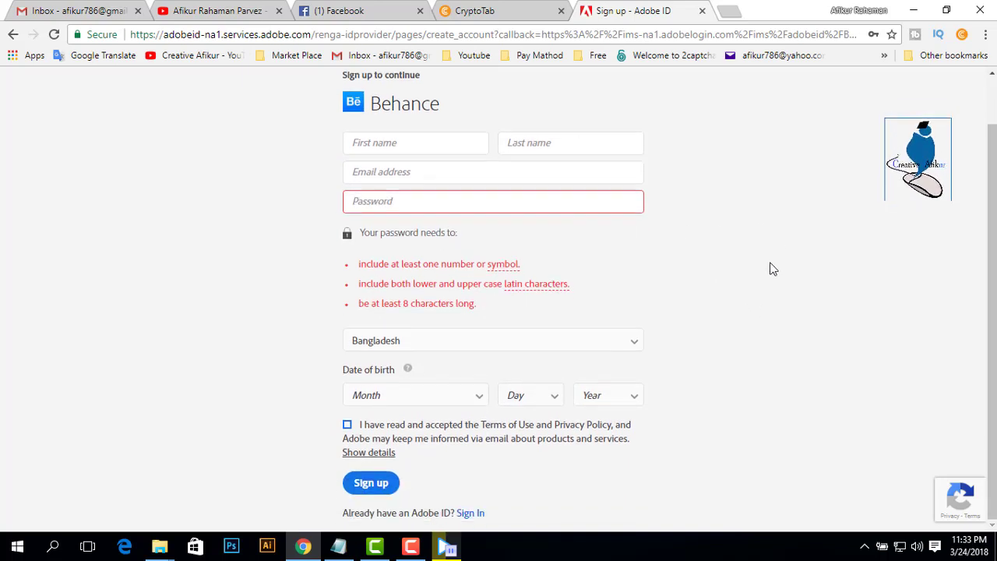
scroll(724, 257, up, 1)
scroll(646, 288, down, 1)
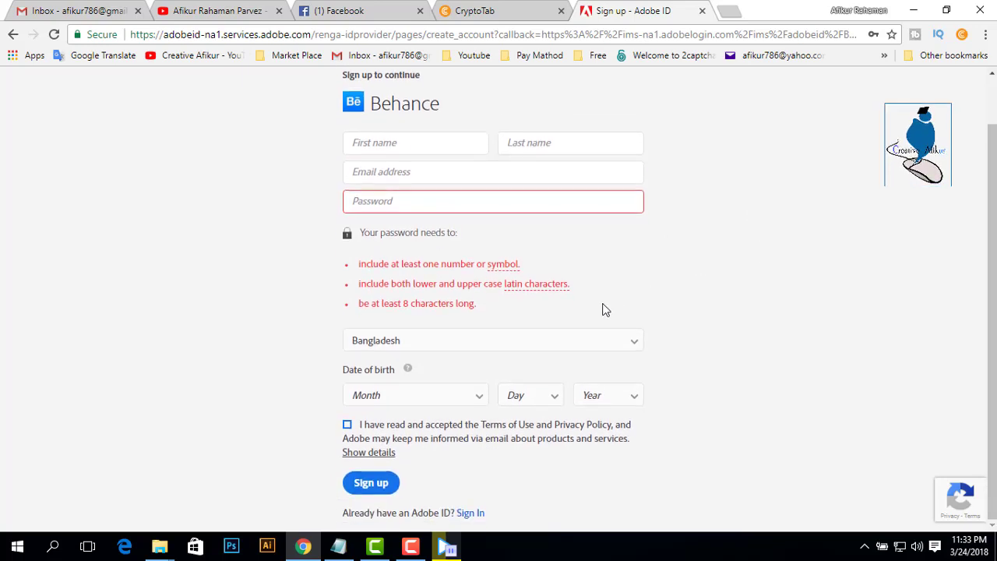
Sign in to Behance with the saved Adobe ID email and password from autofill.
click(467, 514)
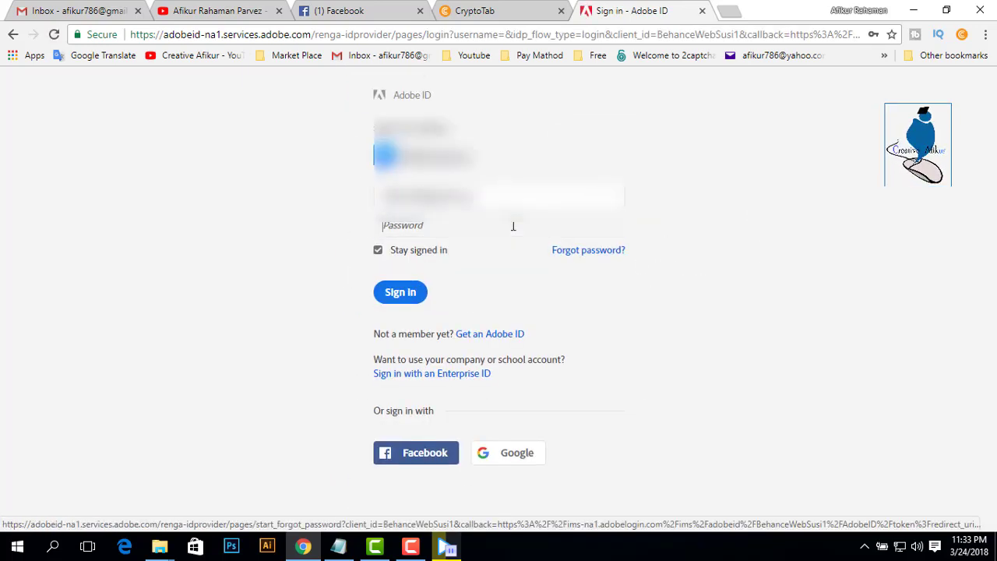
click(512, 226)
click(389, 196)
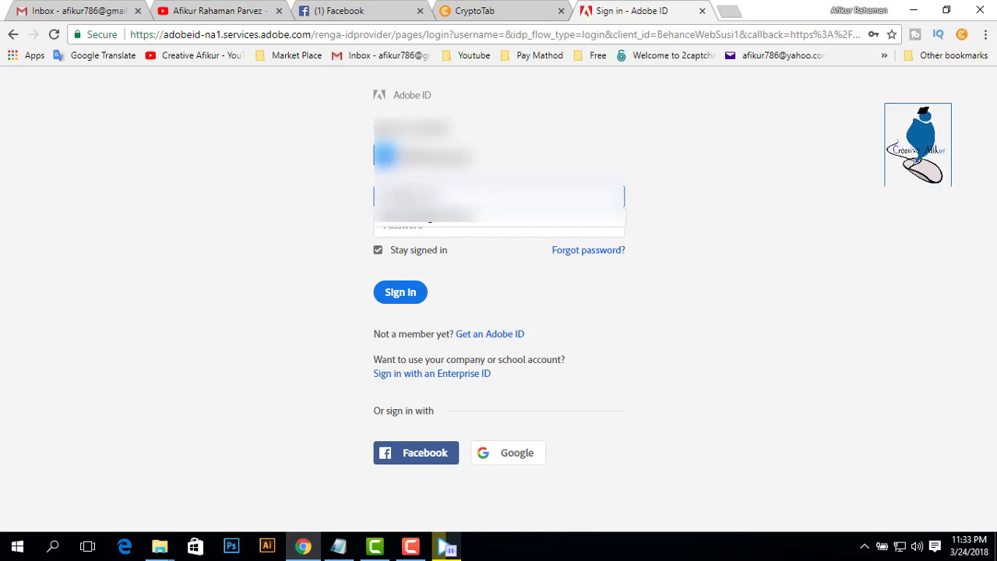
click(422, 229)
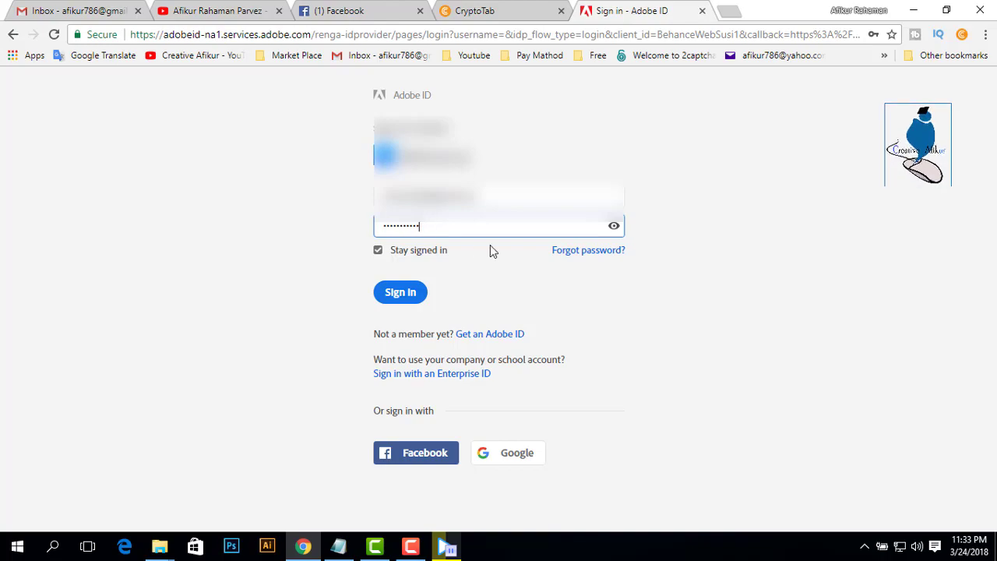
click(420, 296)
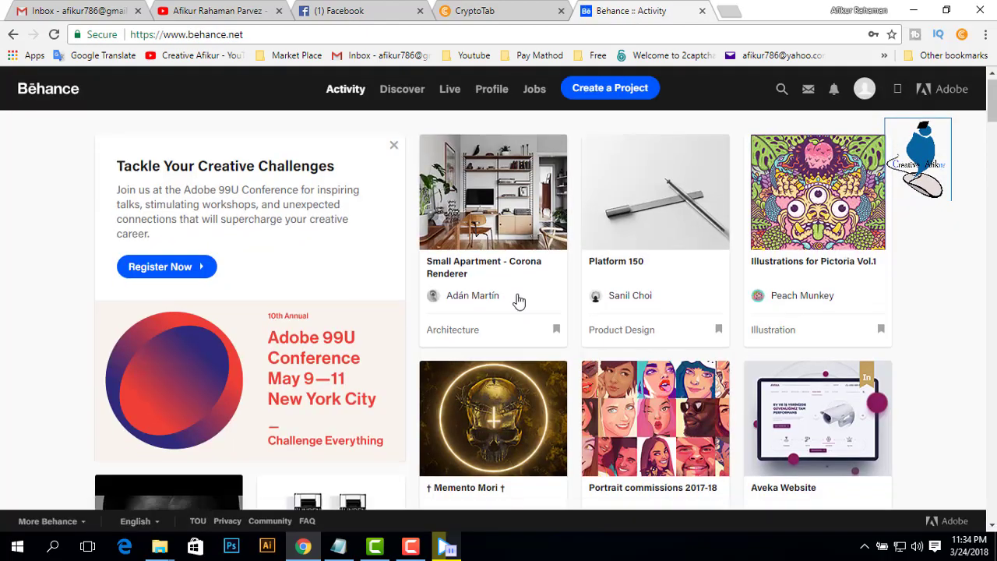
Open your own Behance profile, showing 0 views, appreciations and followers and no projects.
scroll(623, 312, down, 5)
scroll(584, 327, up, 10)
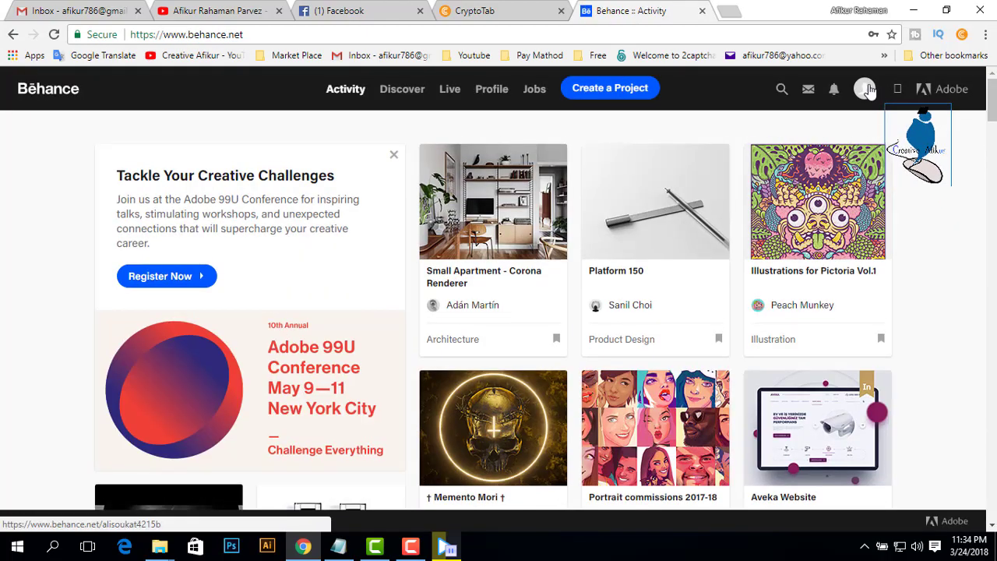
mouse_move(866, 102)
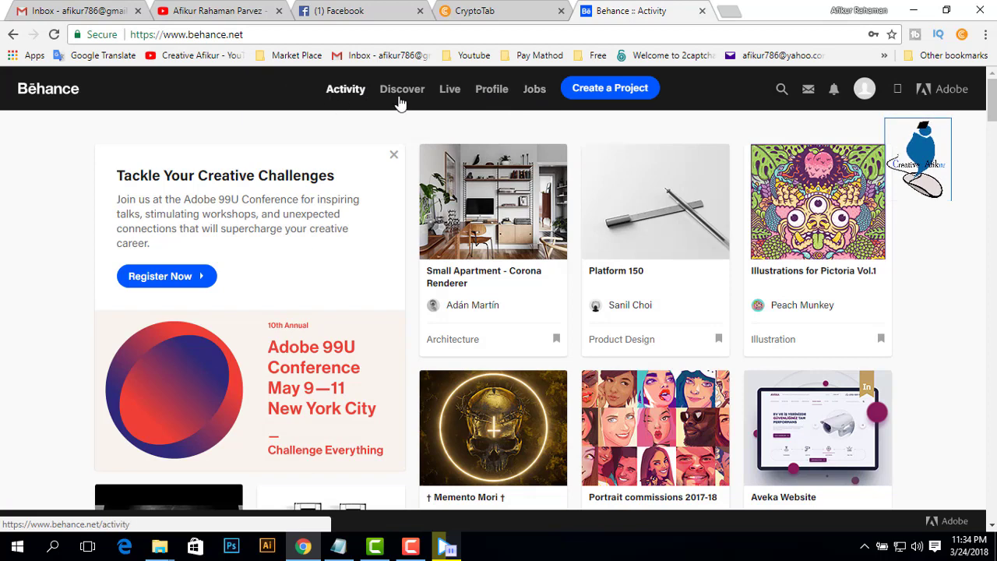
click(492, 90)
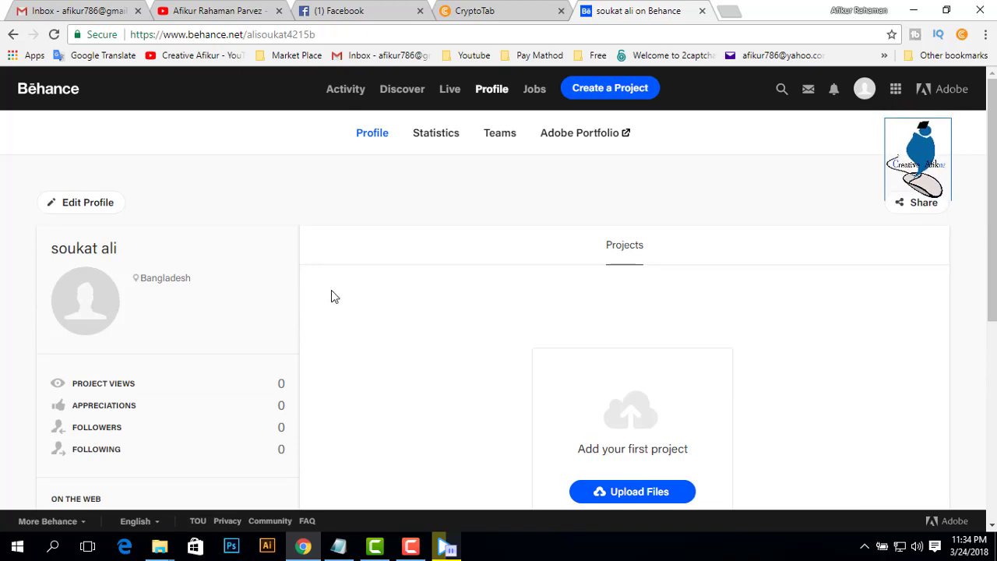
scroll(383, 272, down, 5)
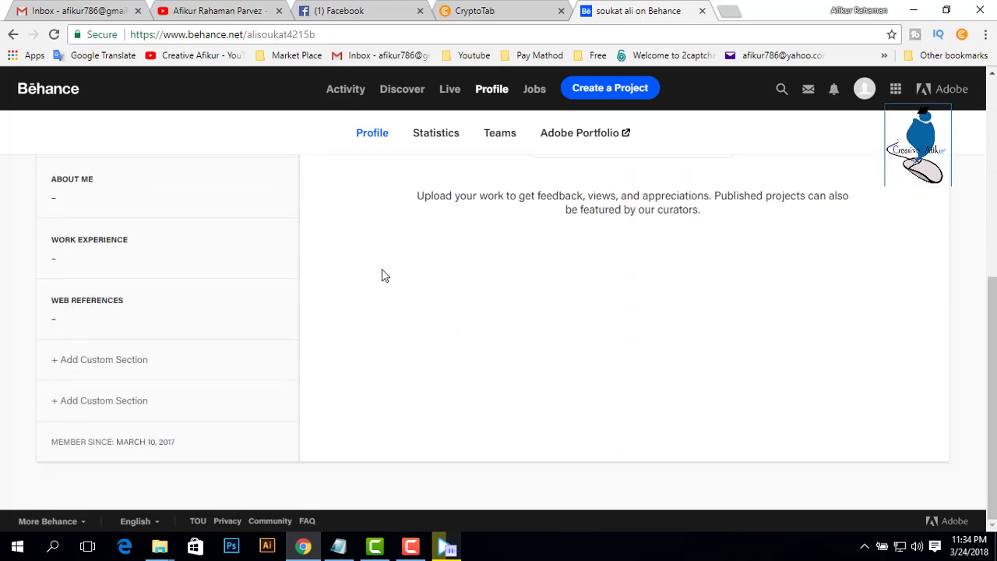
scroll(333, 290, up, 5)
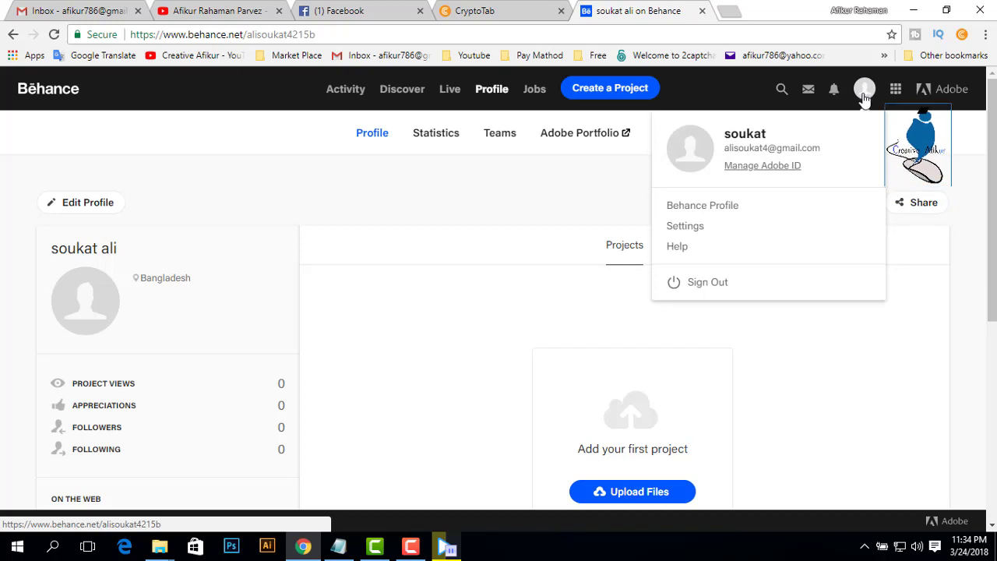
Choose Settings from the account menu and re-enter the Adobe ID password to verify identity.
click(691, 229)
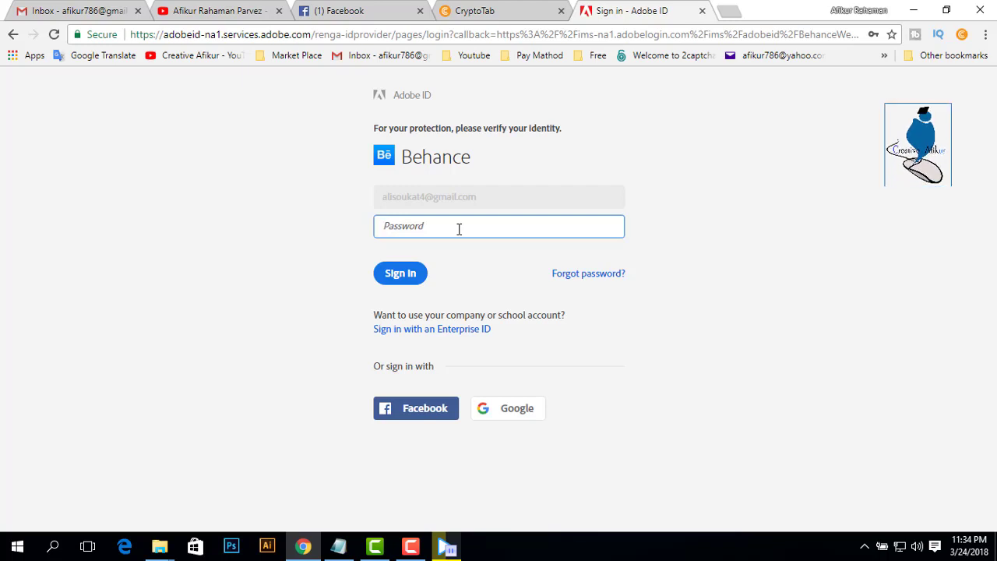
text(**)
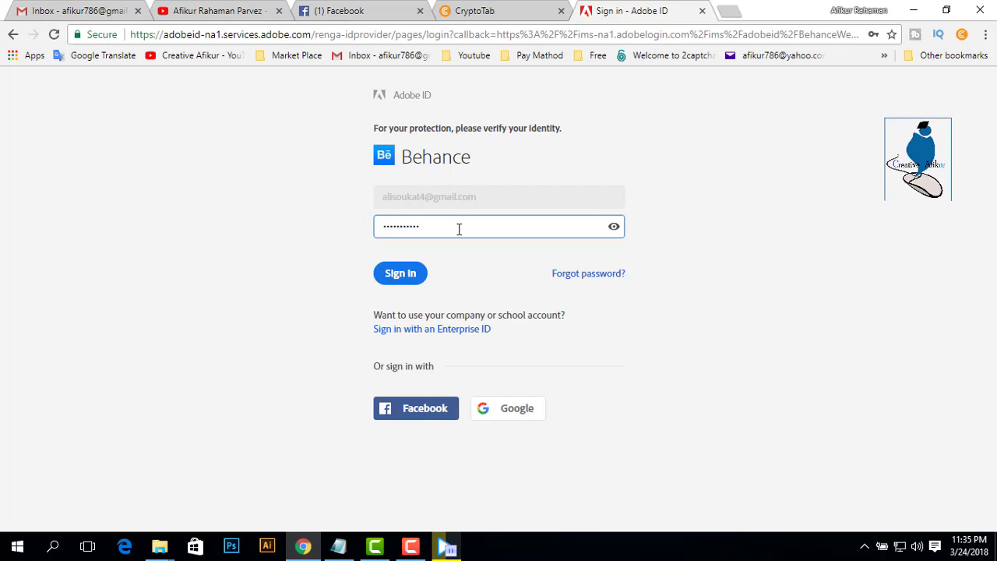
click(402, 280)
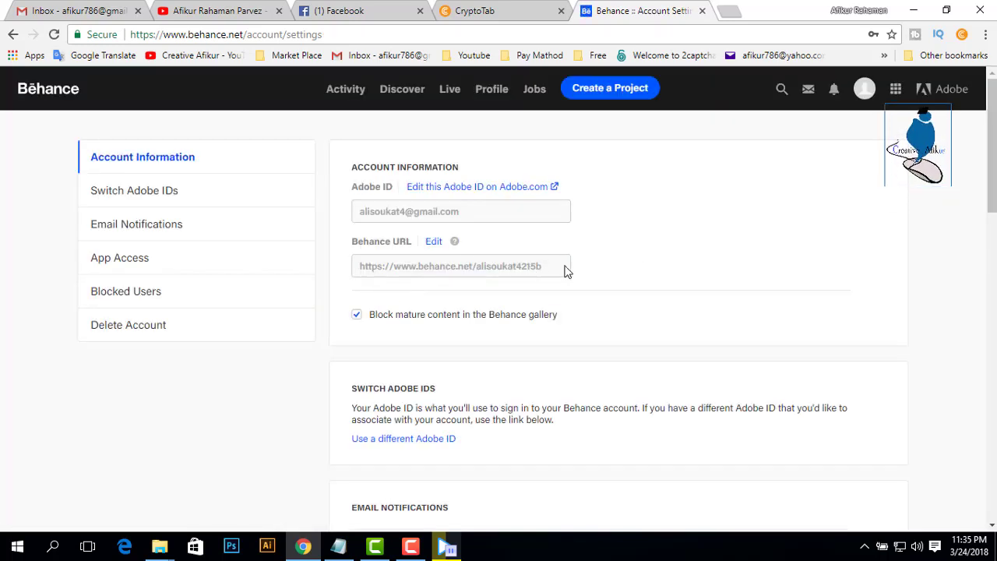
scroll(610, 285, down, 1)
scroll(605, 283, up, 1)
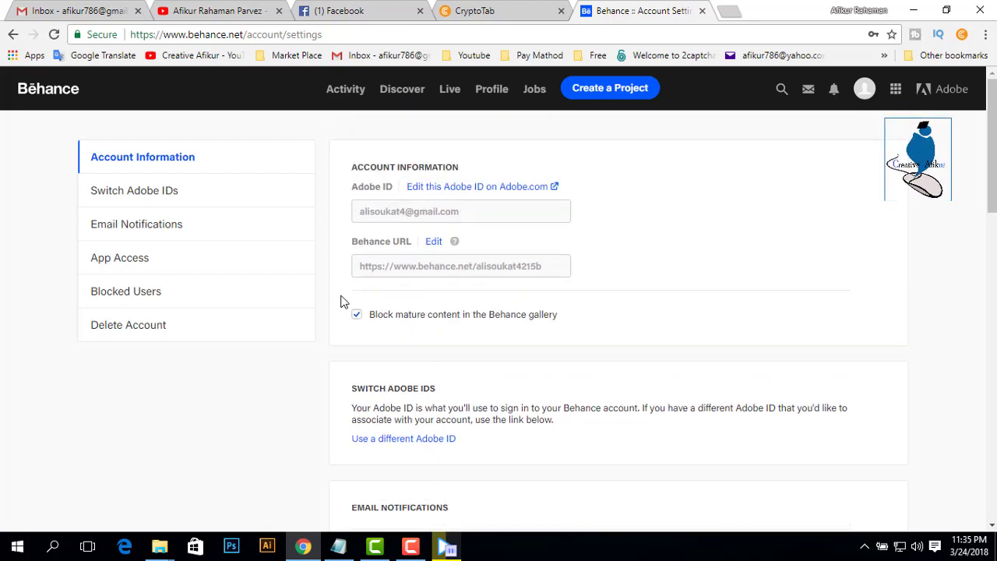
scroll(557, 355, down, 4)
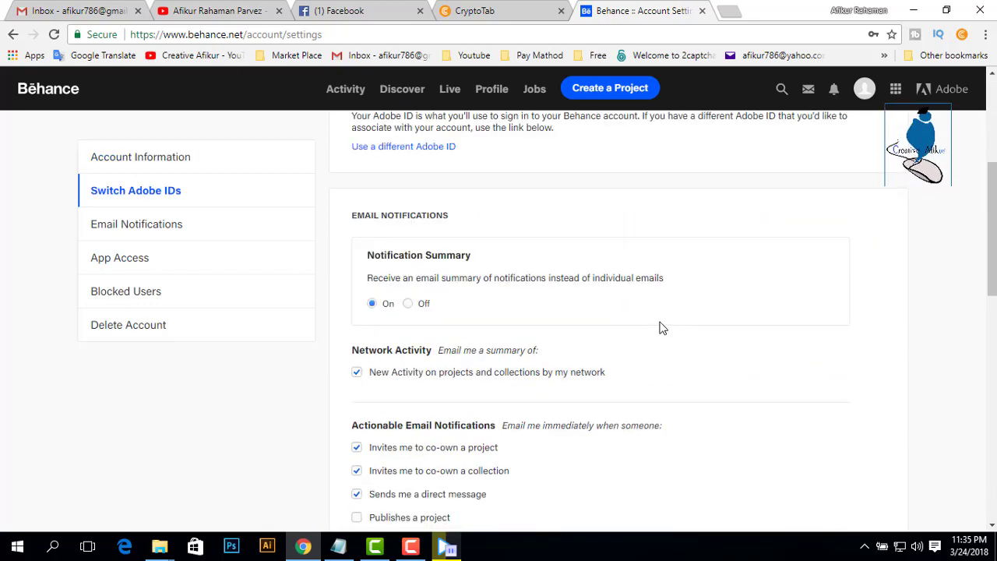
scroll(658, 327, down, 4)
scroll(658, 327, up, 7)
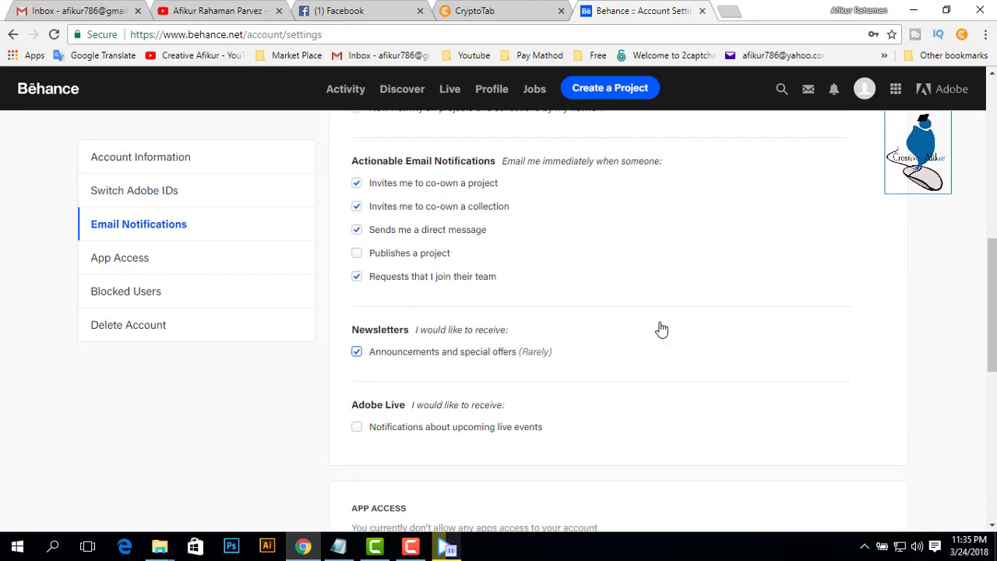
click(194, 218)
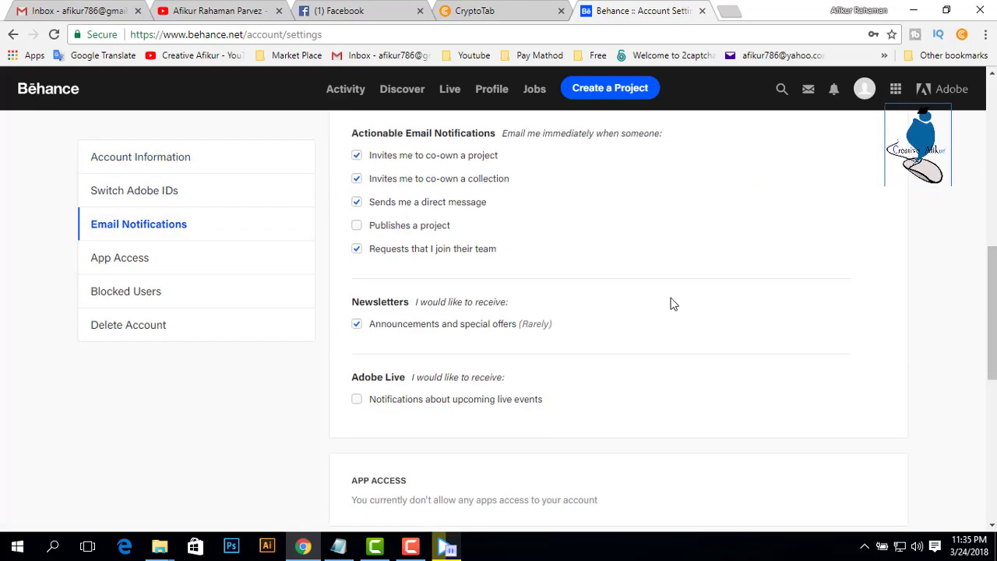
scroll(674, 304, up, 2)
scroll(672, 302, up, 2)
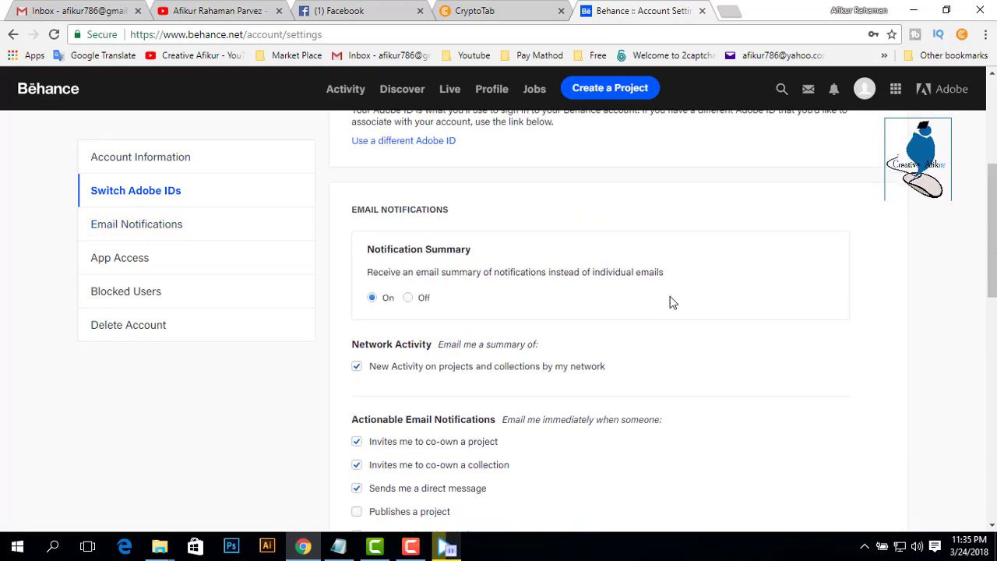
scroll(673, 302, down, 3)
scroll(673, 302, down, 3)
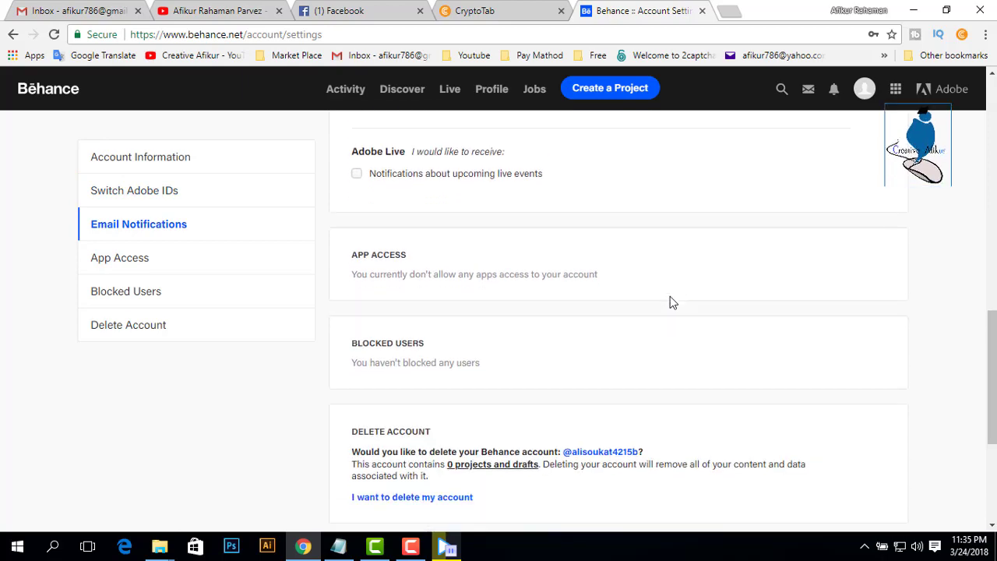
scroll(673, 302, down, 3)
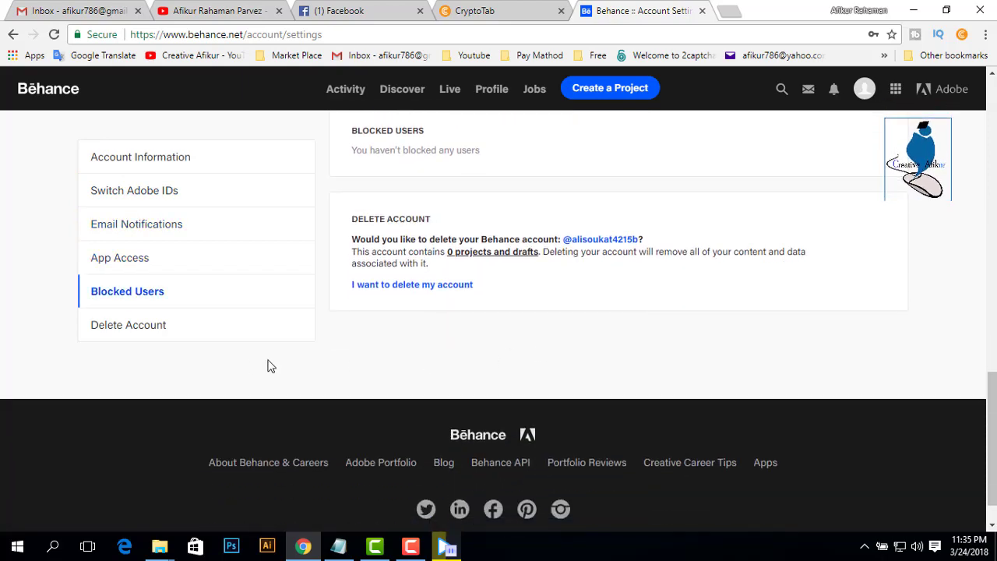
scroll(257, 363, down, 1)
scroll(366, 346, up, 4)
scroll(375, 346, up, 1)
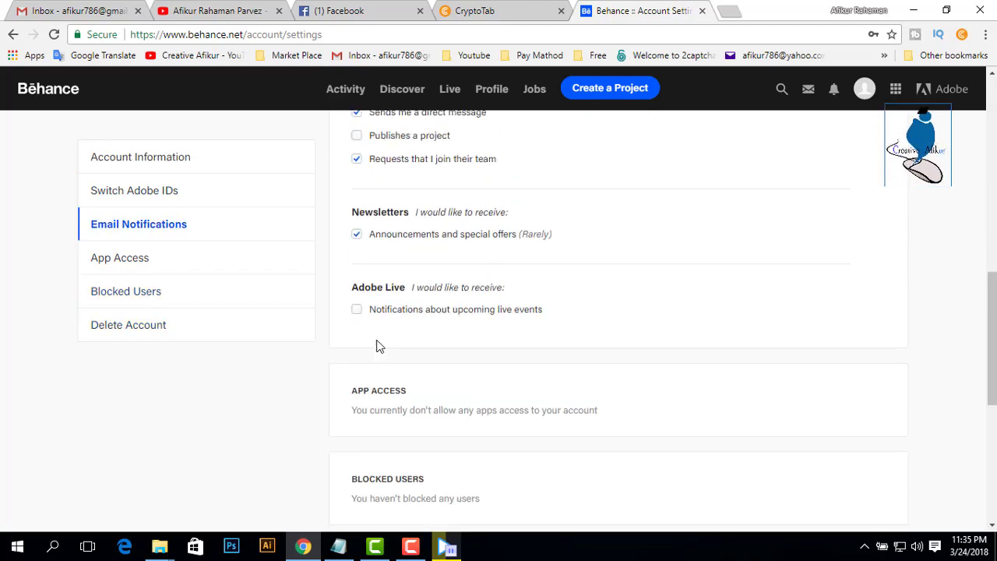
scroll(375, 345, up, 5)
scroll(375, 346, up, 4)
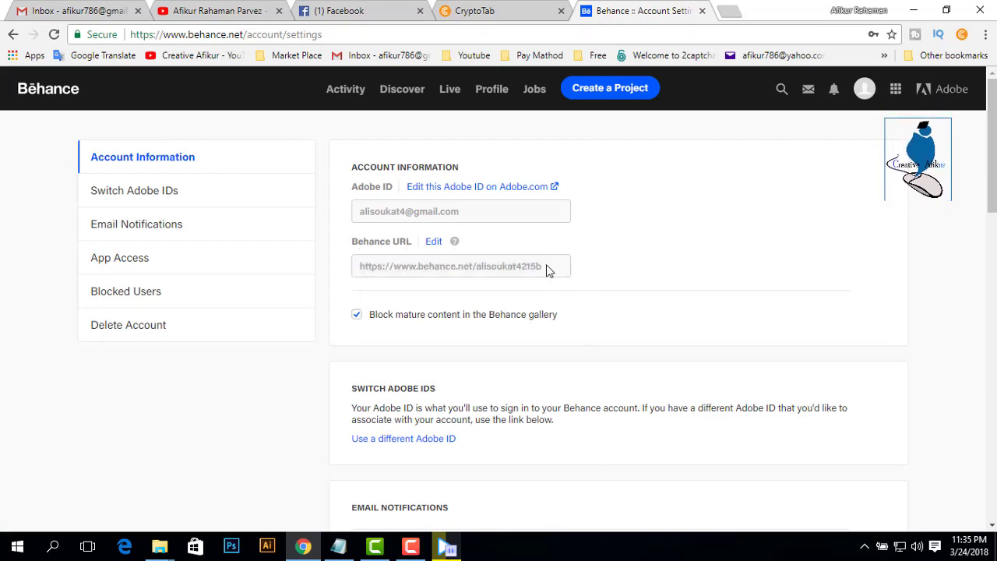
Delete the trailing '15b' from the Behance profile URL, apply it and confirm the change.
click(431, 243)
click(501, 267)
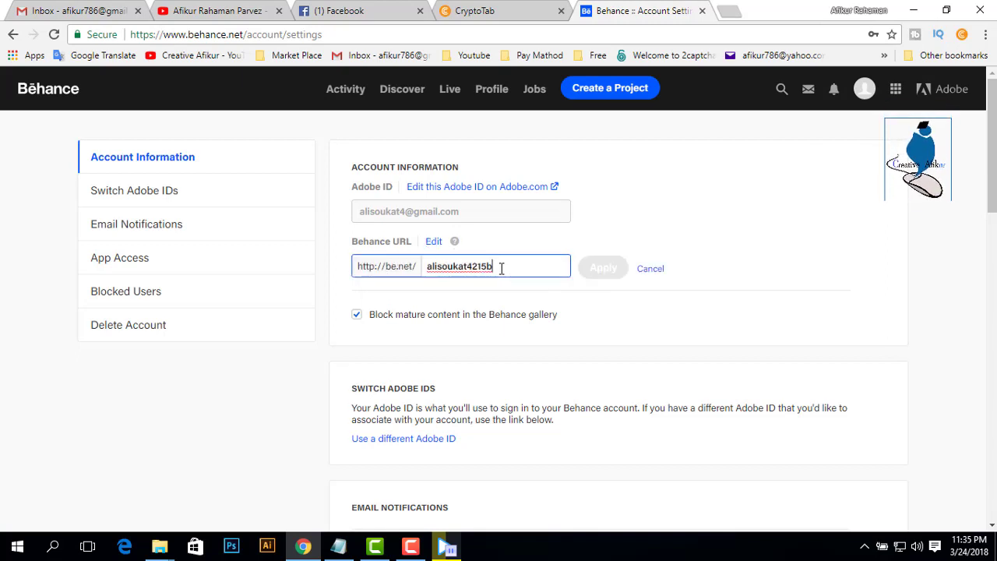
drag(496, 266, 477, 267)
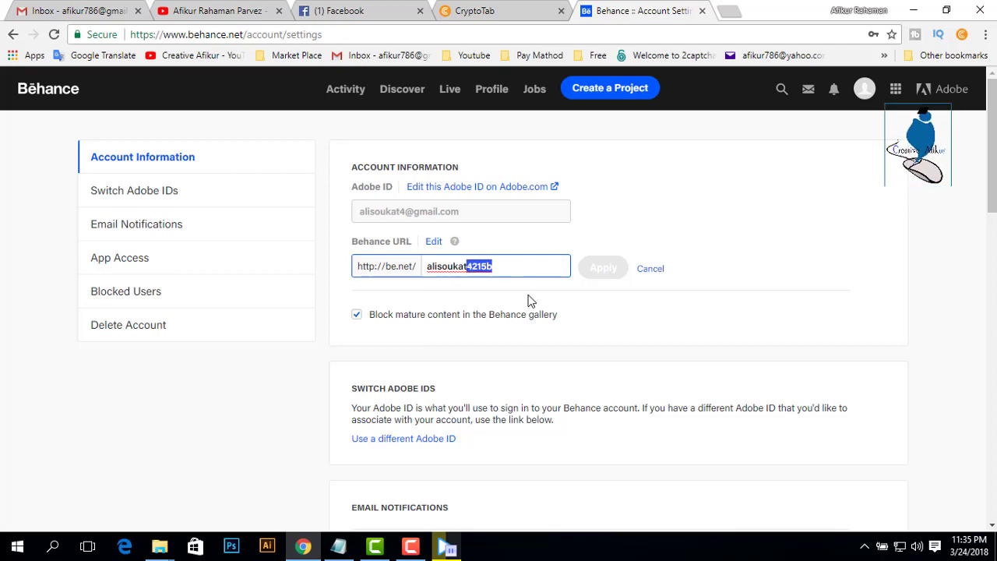
key(BackSpace)
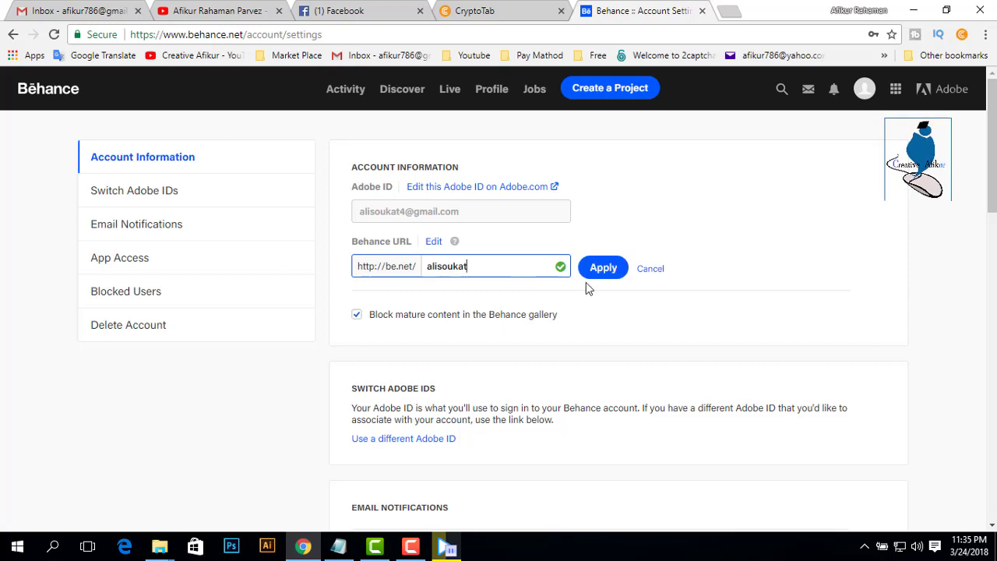
click(603, 268)
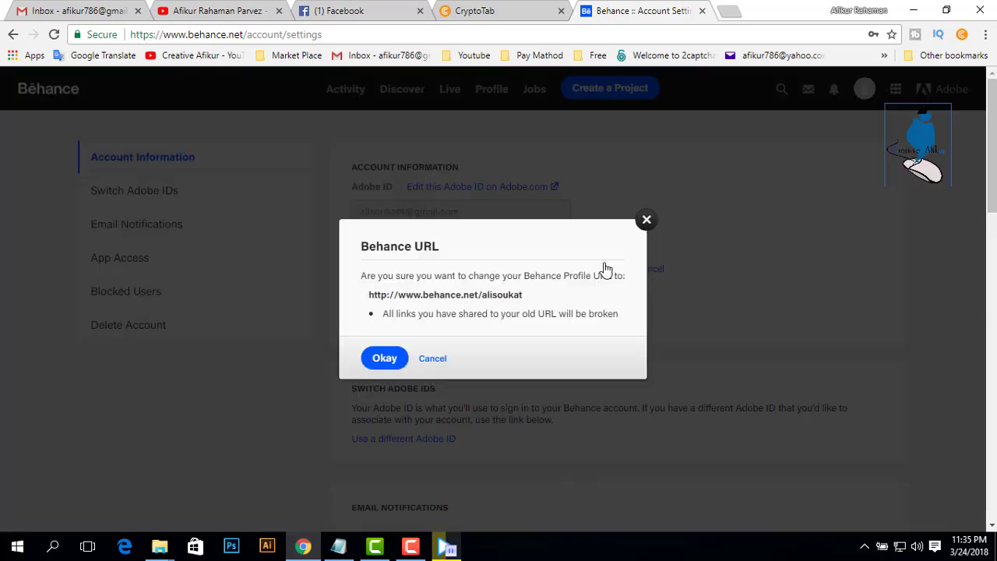
click(384, 357)
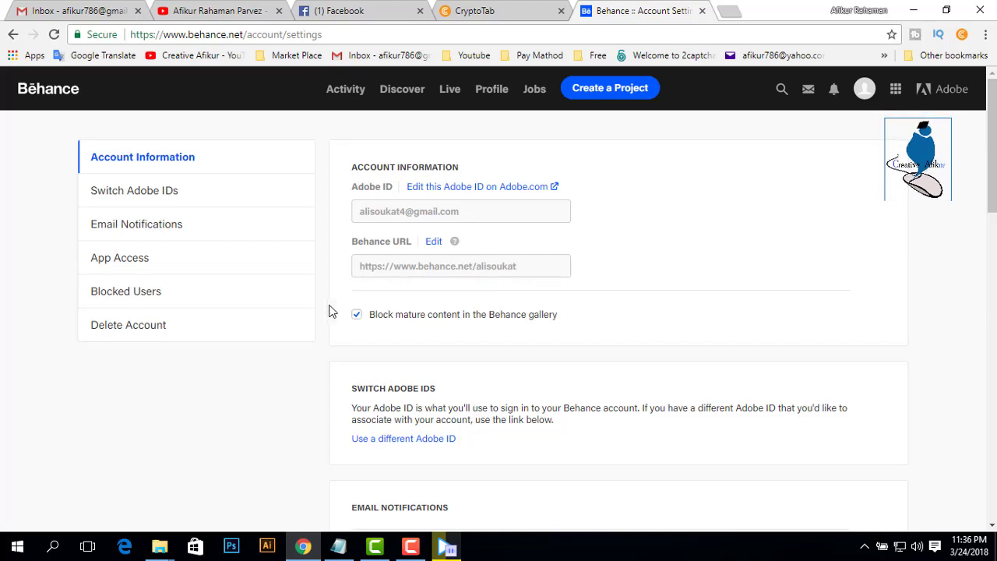
scroll(468, 319, down, 1)
scroll(632, 327, down, 3)
scroll(632, 327, up, 4)
Go to your Behance profile page and open the profile editor.
click(863, 97)
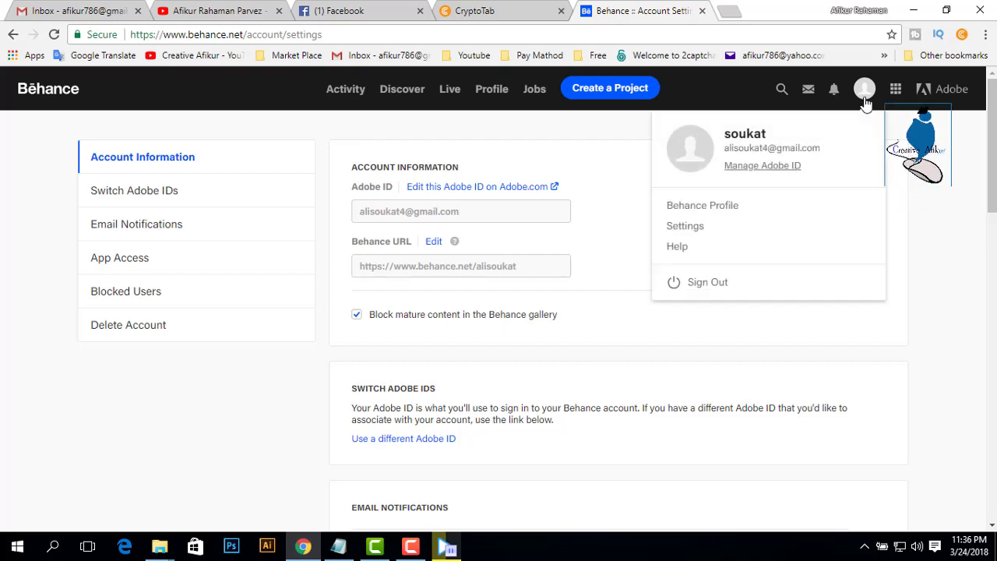
click(719, 210)
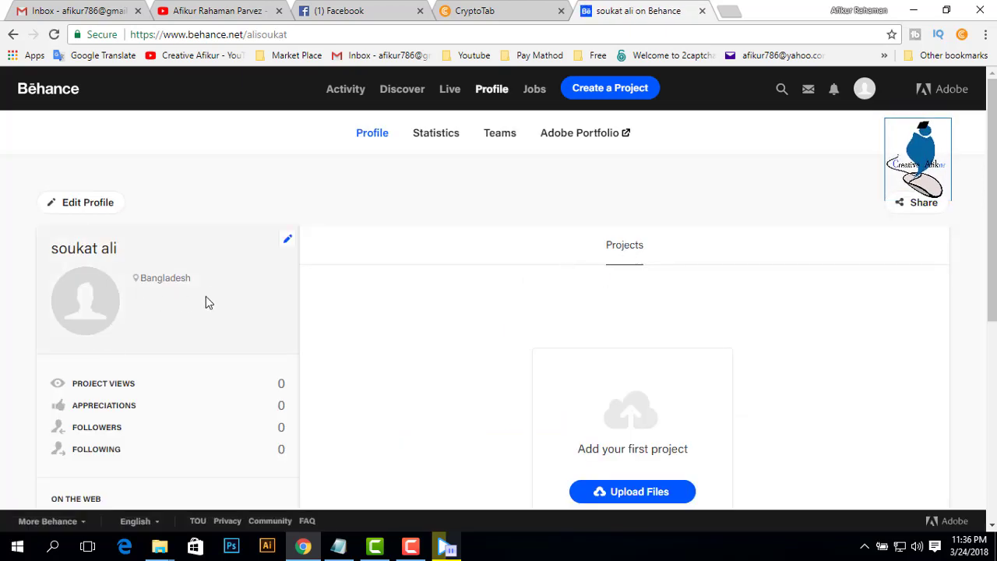
click(73, 204)
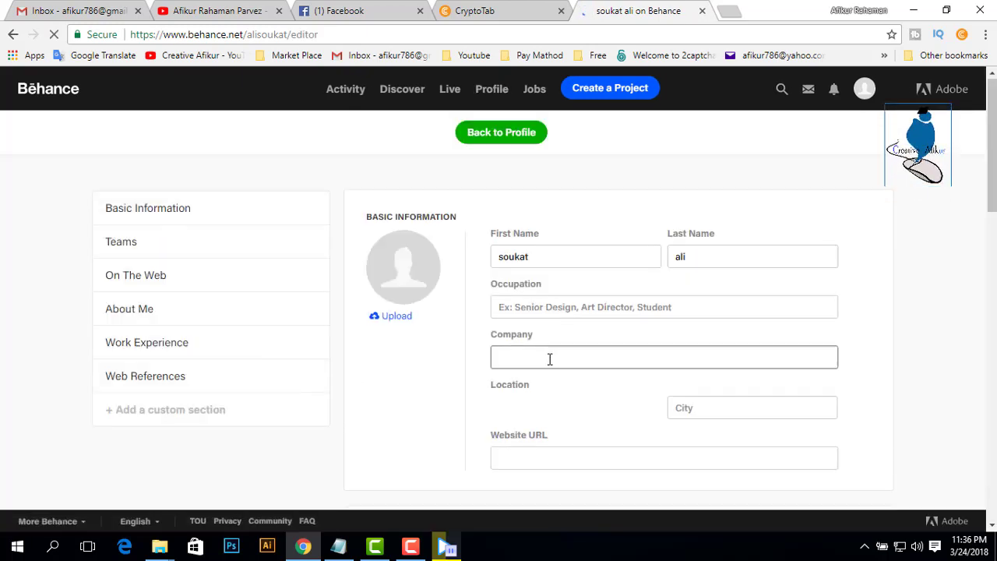
scroll(561, 327, down, 1)
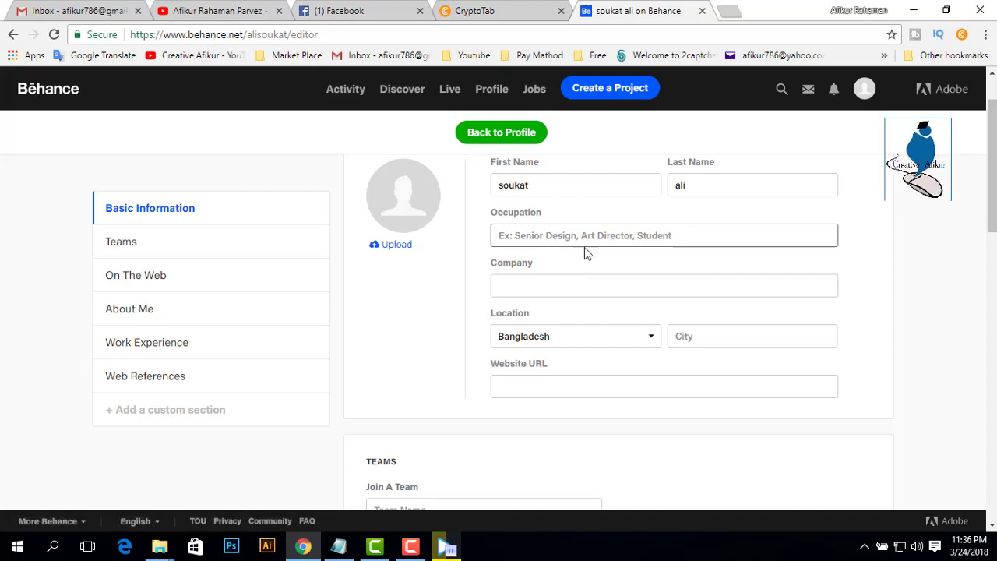
Edit the first and last name fields, adding an 'S' to the first name.
click(538, 232)
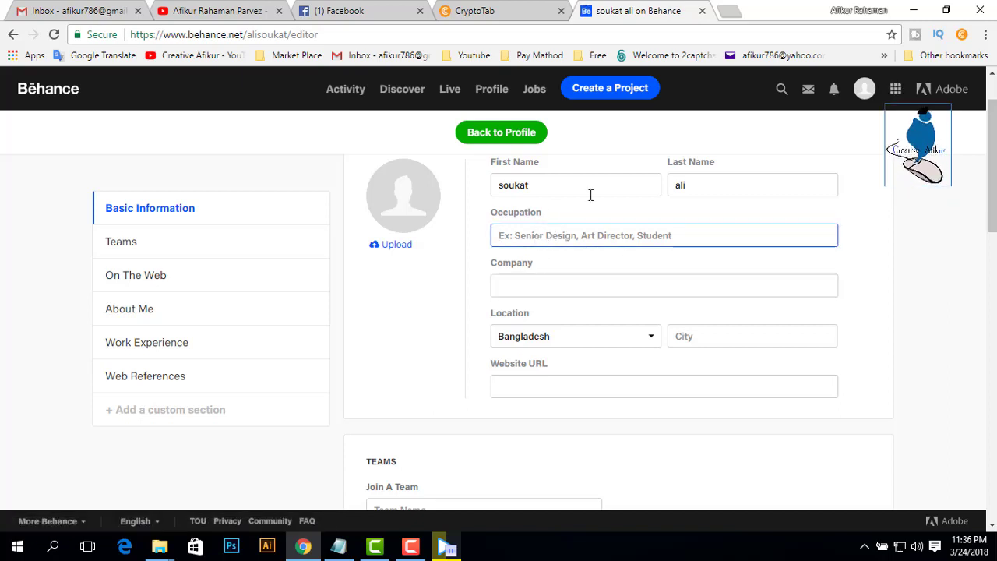
click(498, 185)
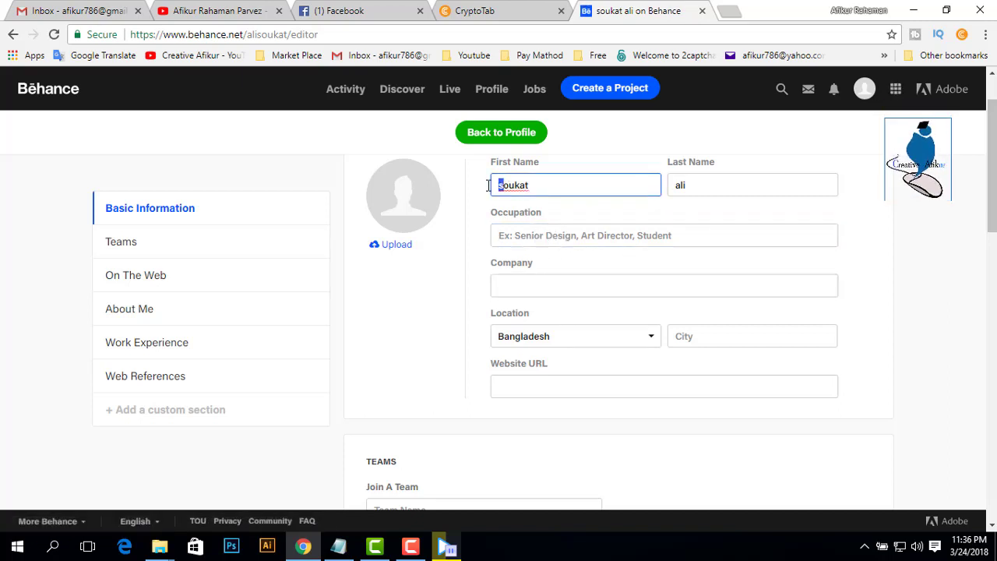
text(S)
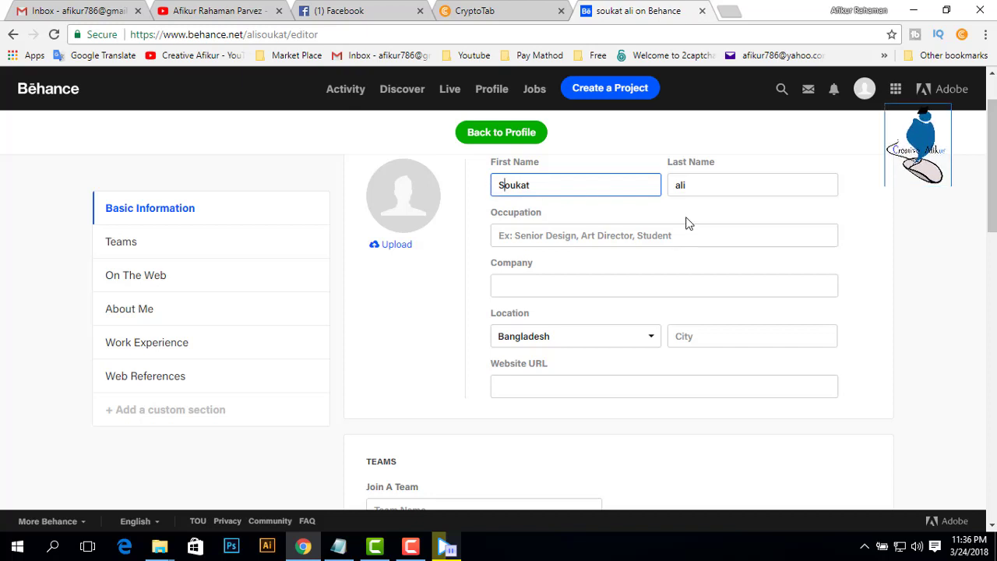
click(679, 185)
drag(679, 184, 668, 184)
text(A)
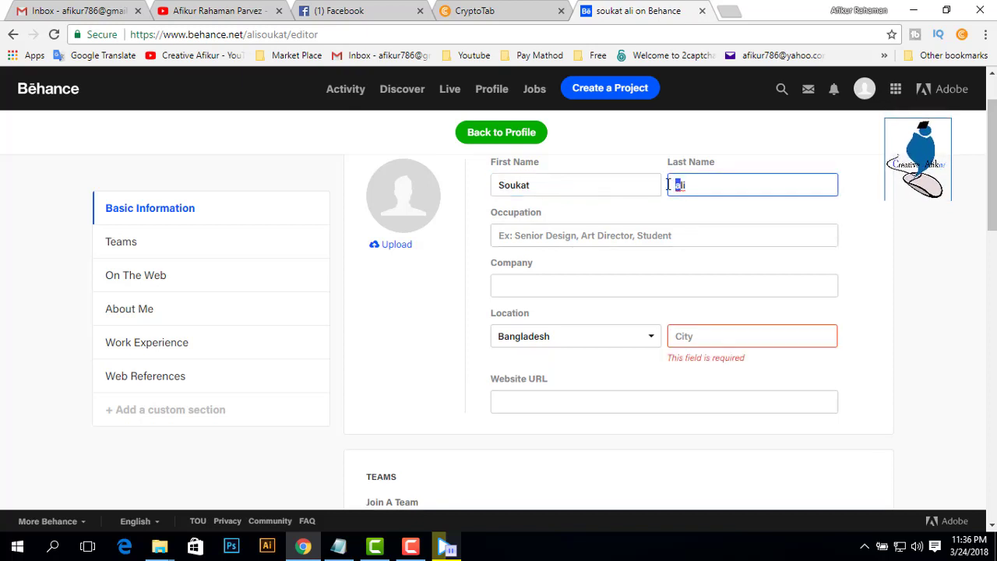
Set the occupation to 'Graphic Designer with Freelancer'.
click(533, 235)
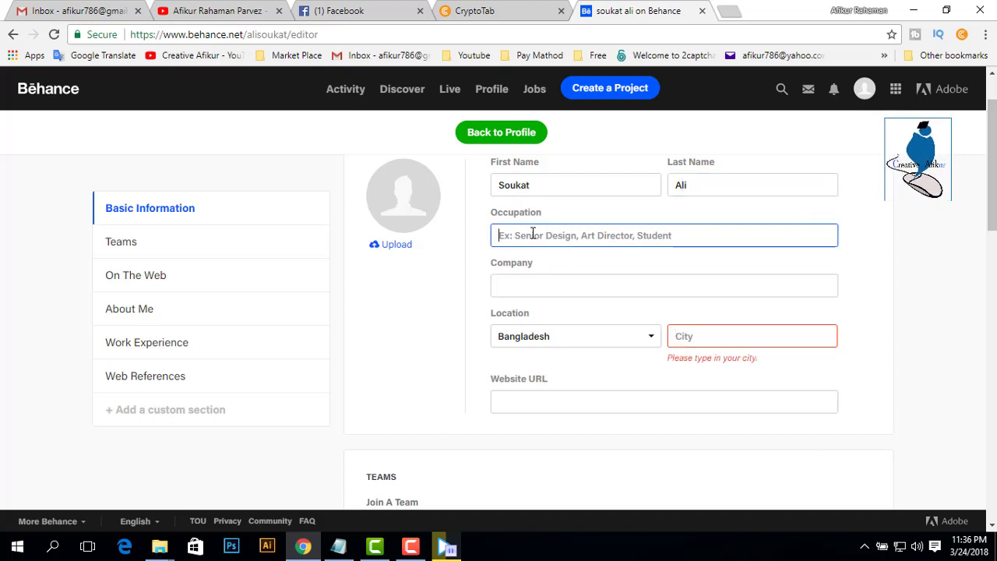
key(Tab)
key(Tab)
key(Tab)
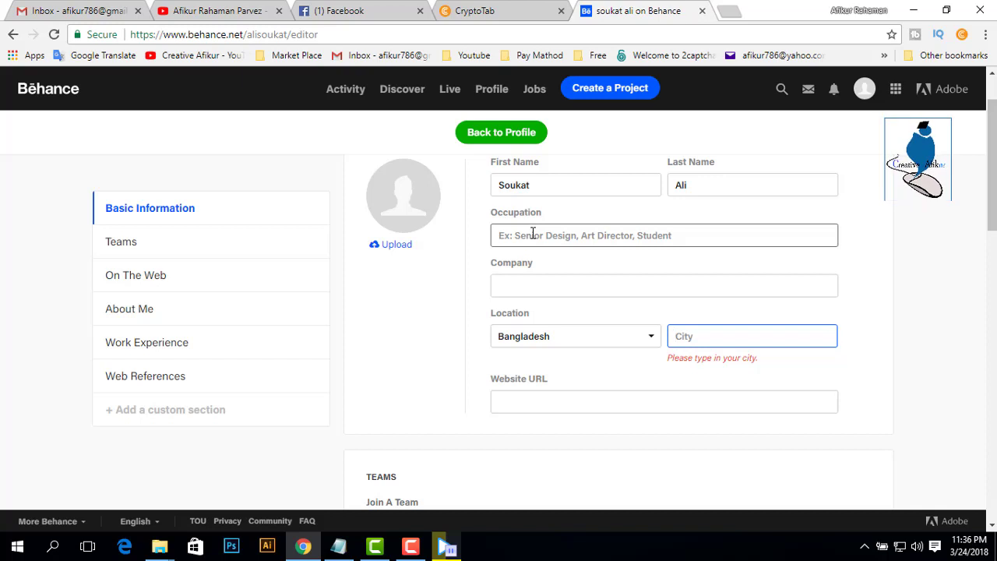
click(533, 234)
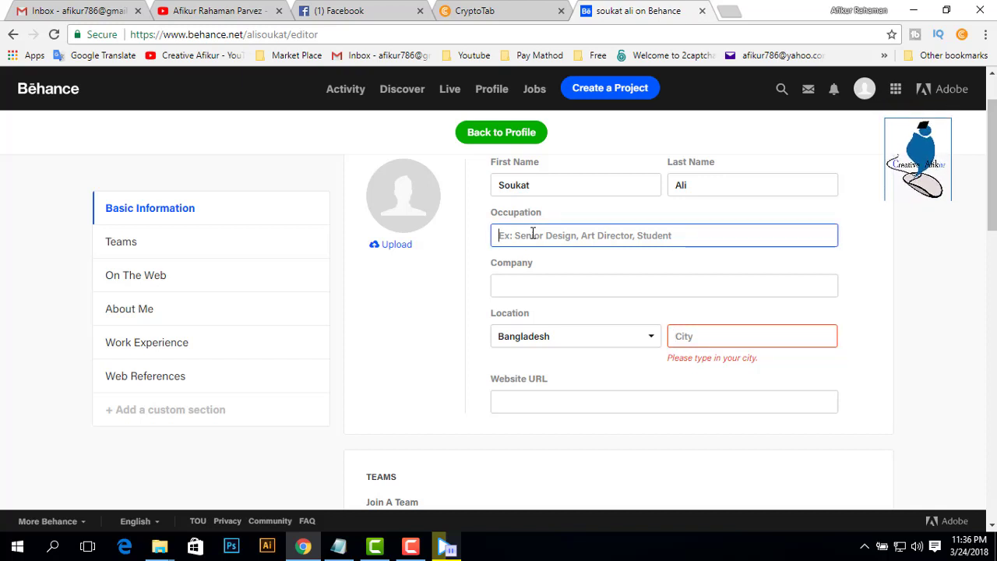
text(St)
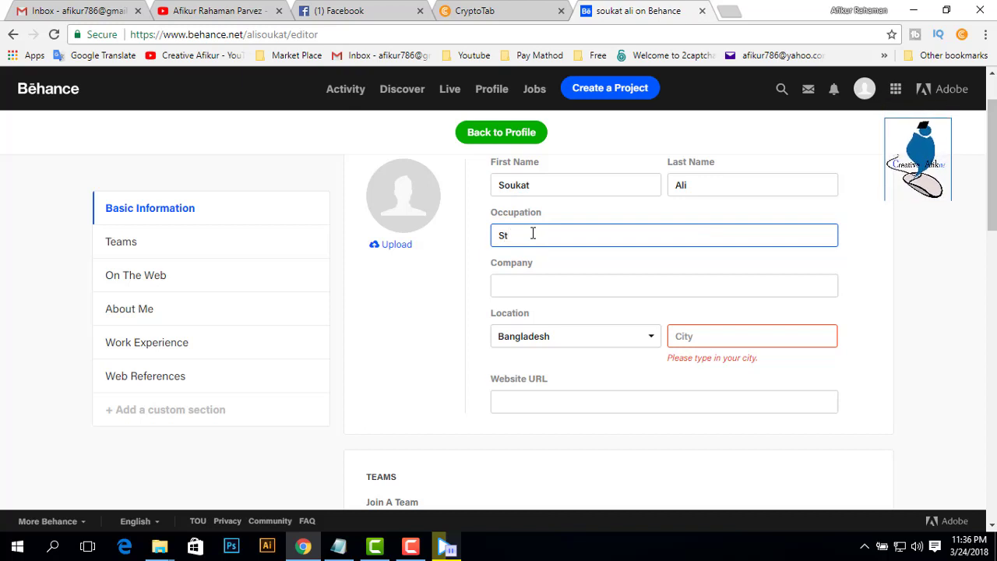
key(BackSpace)
key(BackSpace)
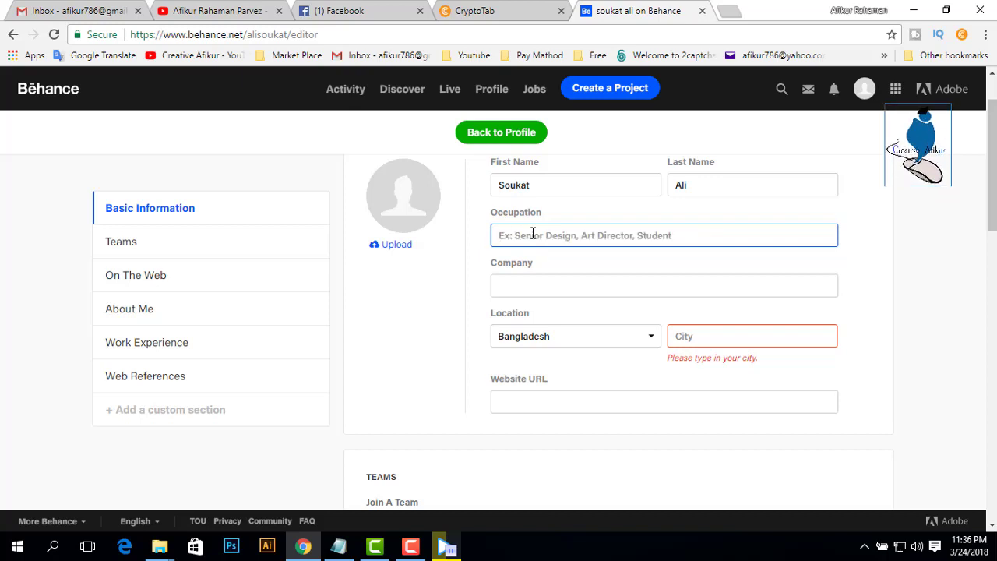
text(Grap)
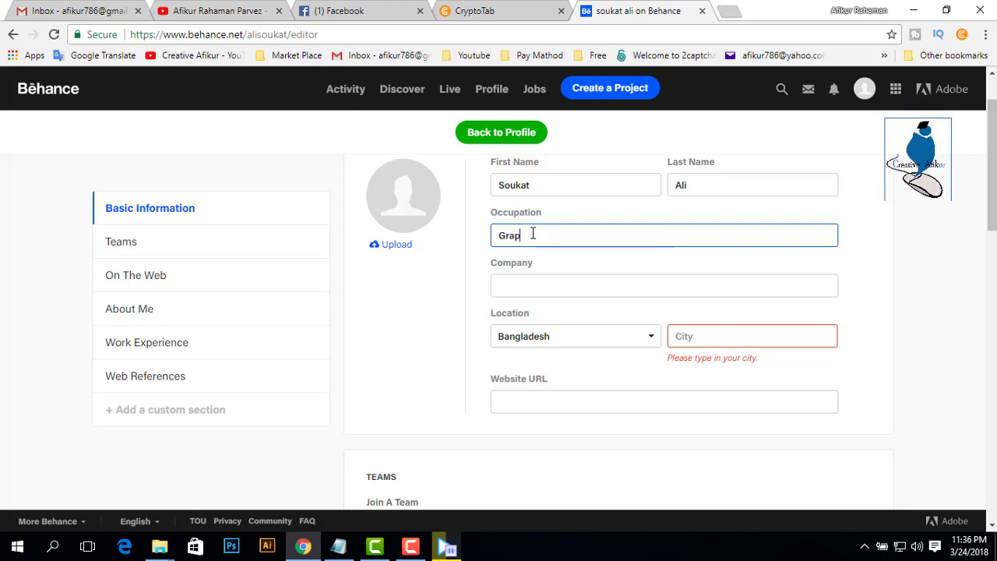
text(hic De)
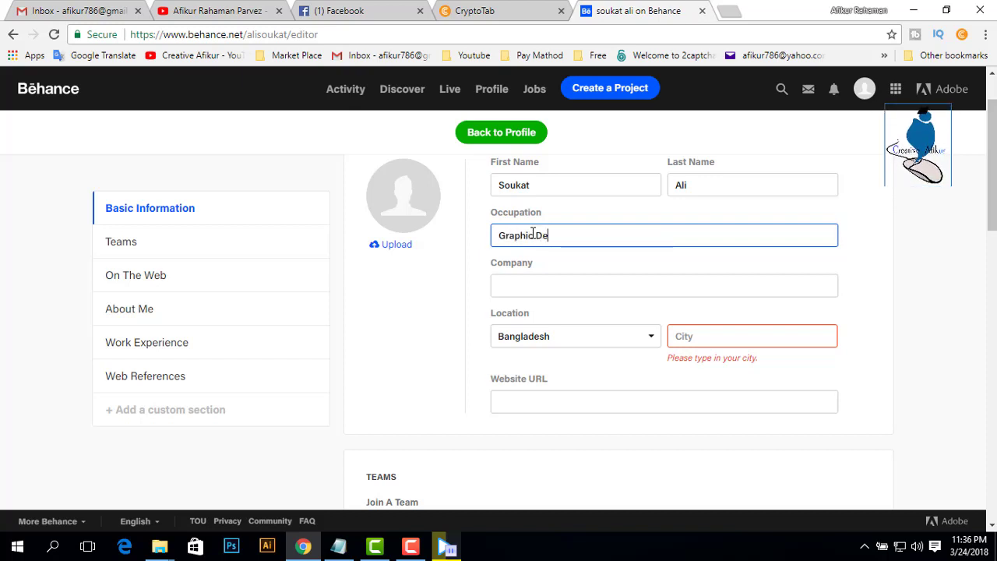
text(signer )
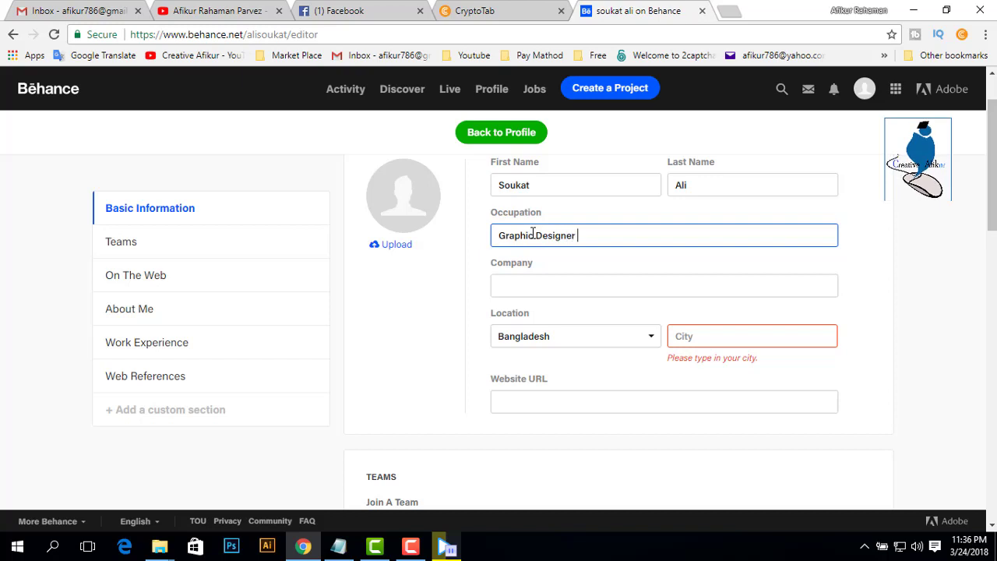
text(wit)
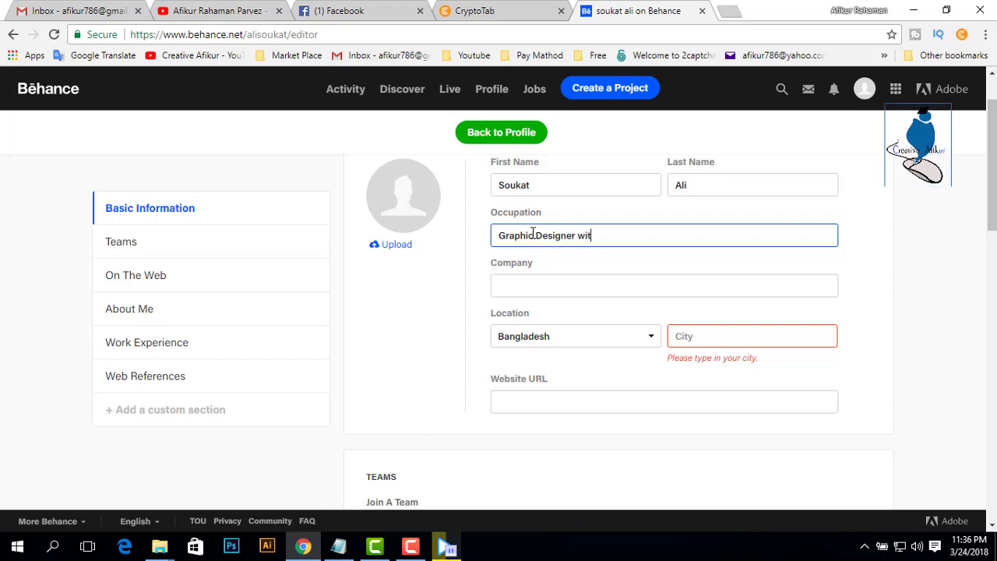
text(h Freelancer)
click(554, 295)
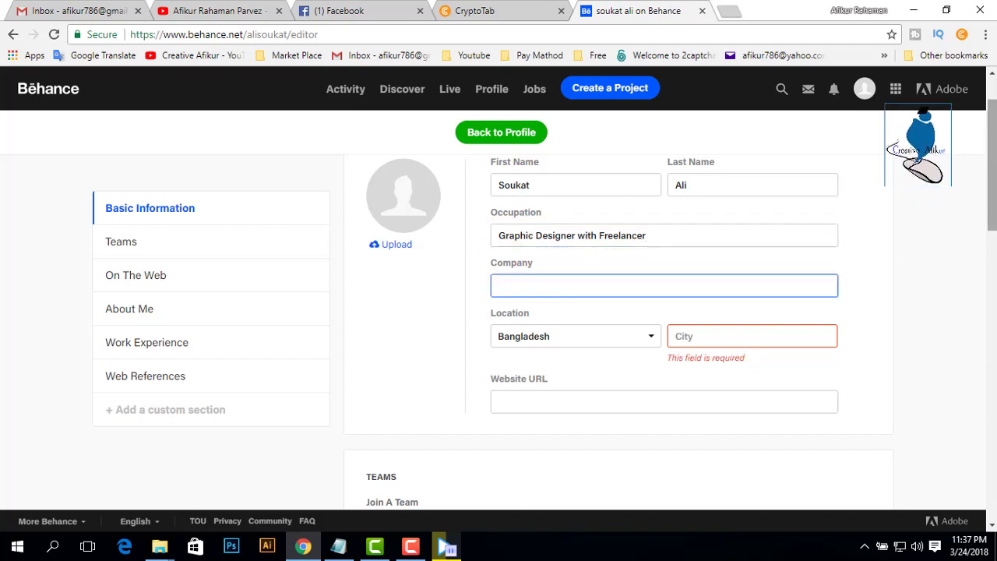
Clear the mistaken text entered into the city field.
click(751, 335)
text(Souka)
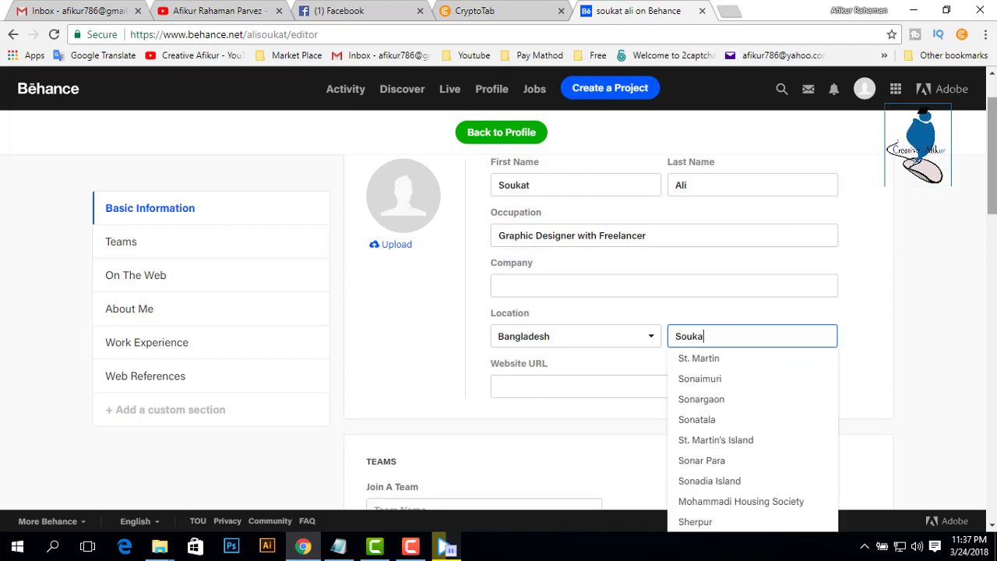
text(t)
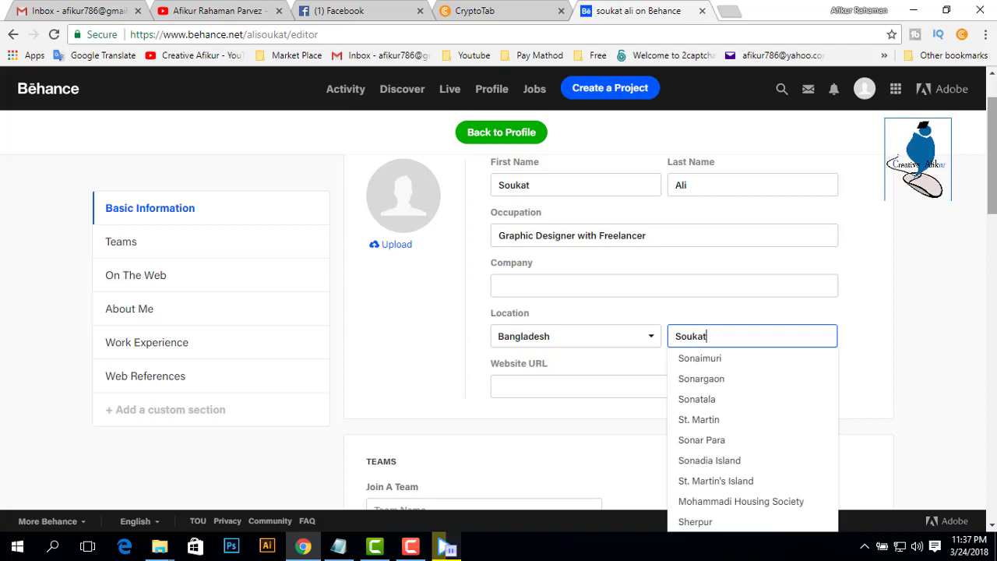
drag(727, 336, 605, 335)
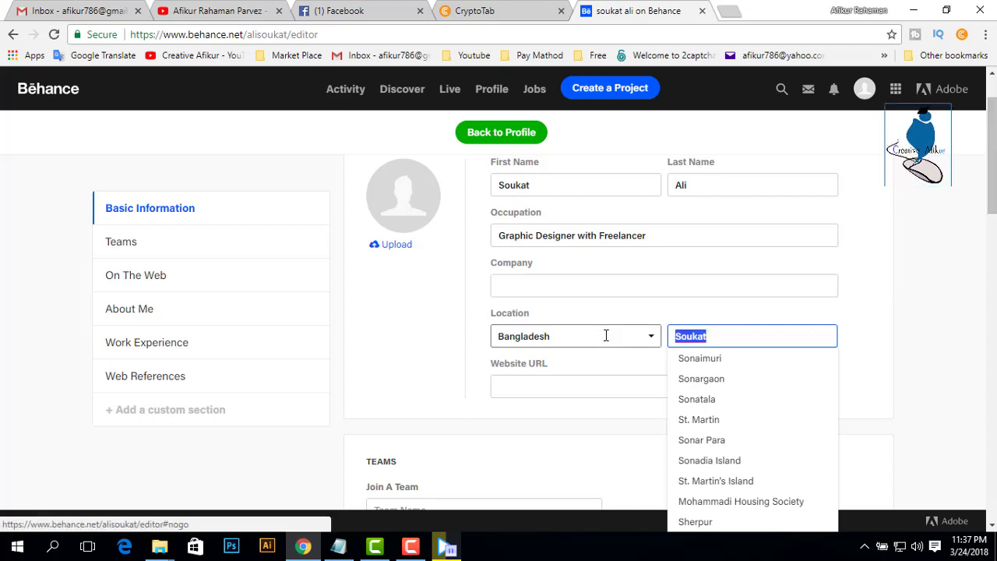
key(BackSpace)
click(545, 285)
text(Soukat)
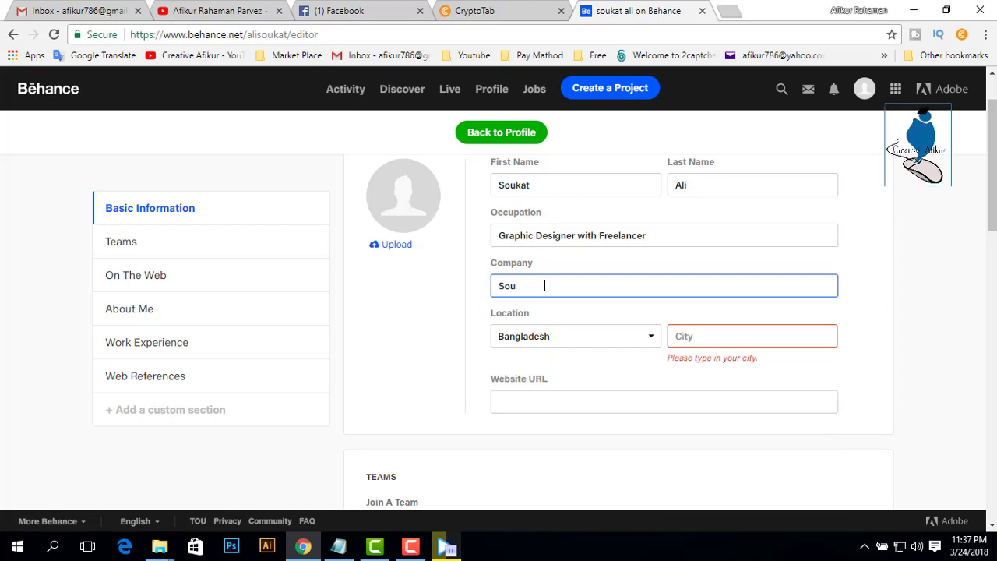
click(720, 335)
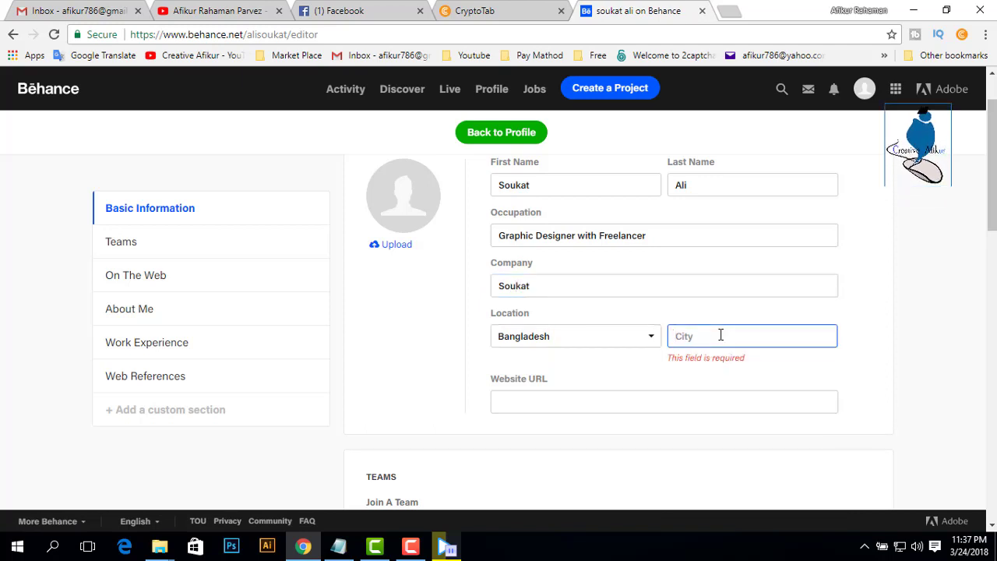
Type 'Raj' and pick Rajshahi, Bangladesh as the city so the profile saves.
text(R)
key(BackSpace)
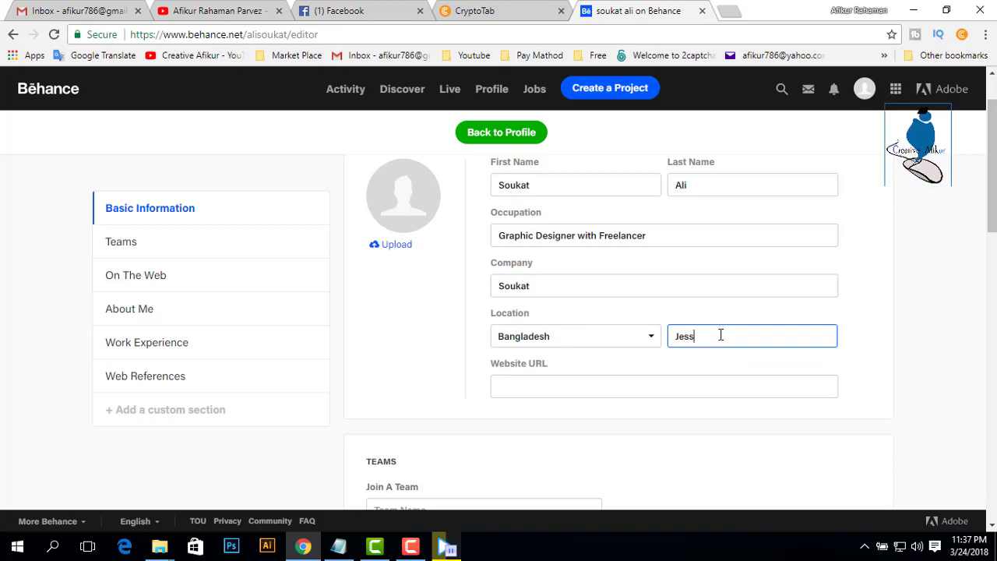
text(ore)
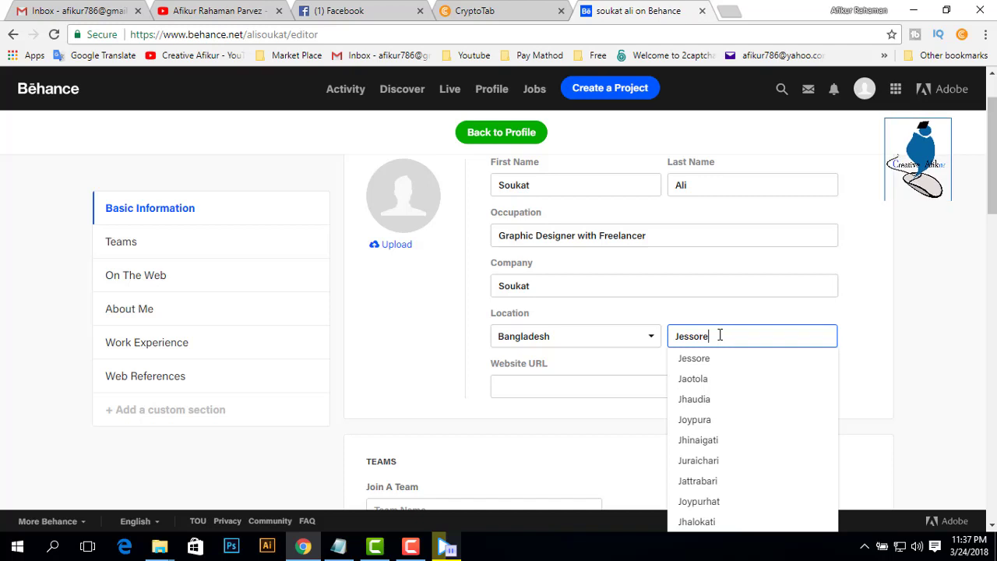
drag(721, 335, 631, 330)
text(Ra)
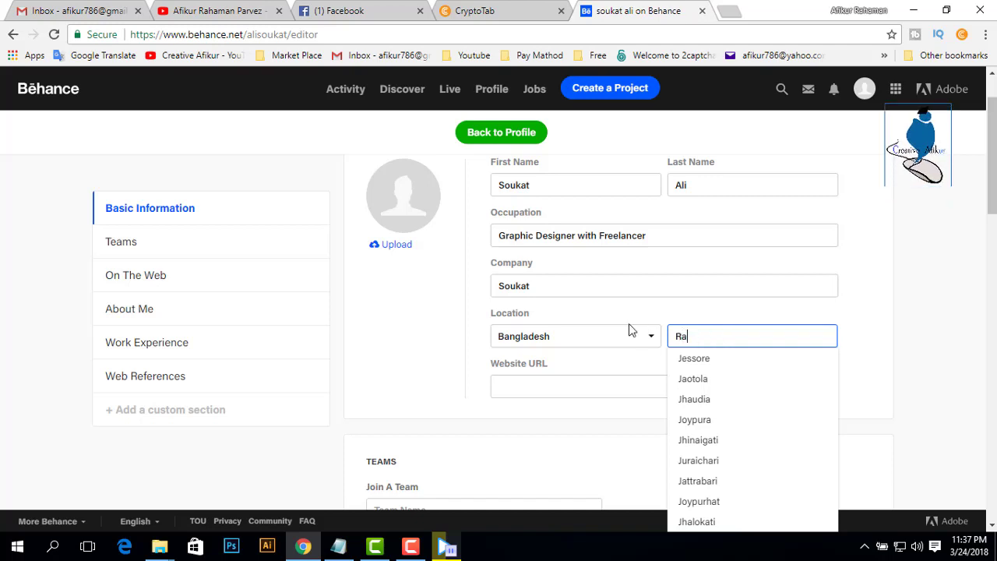
text(j)
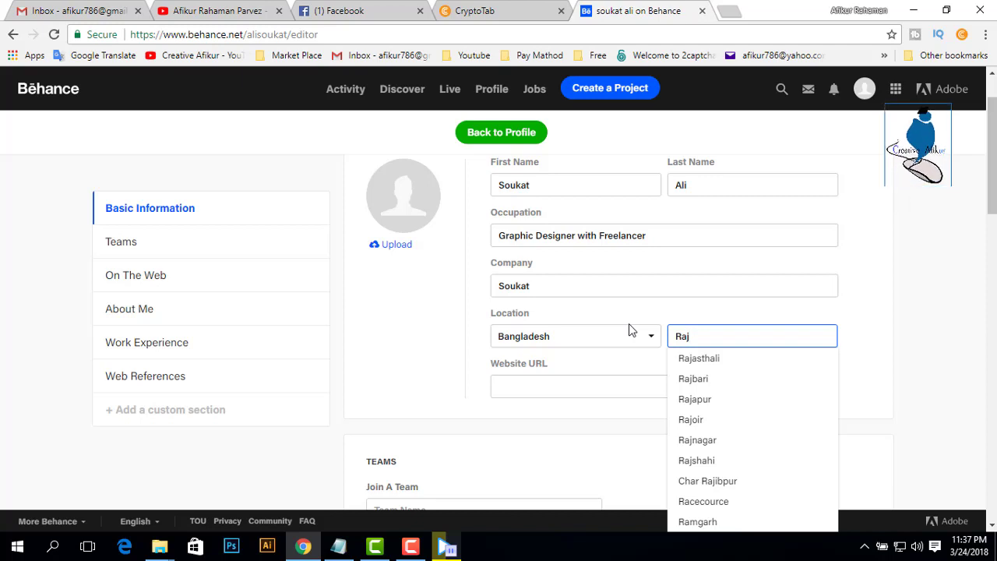
click(696, 460)
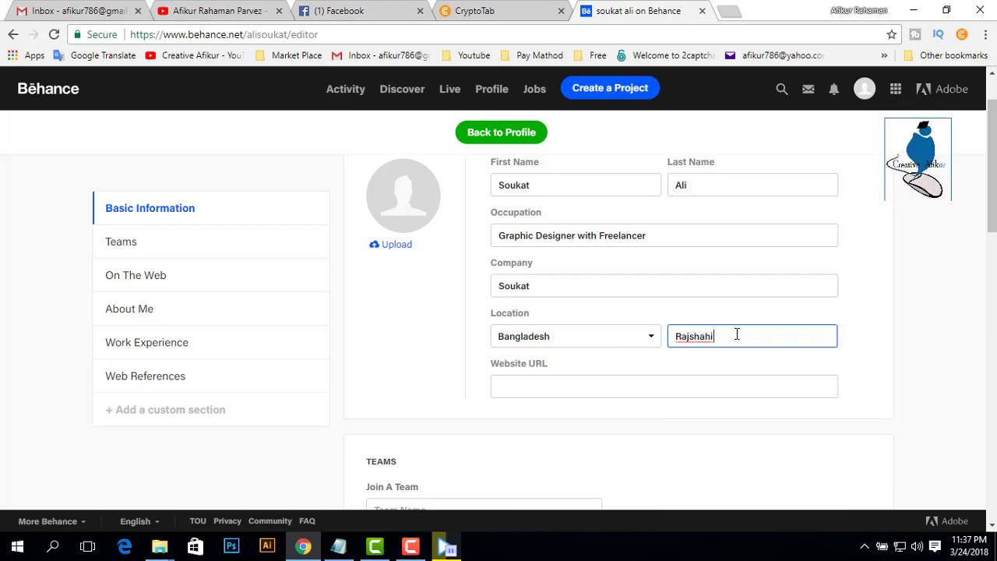
click(546, 383)
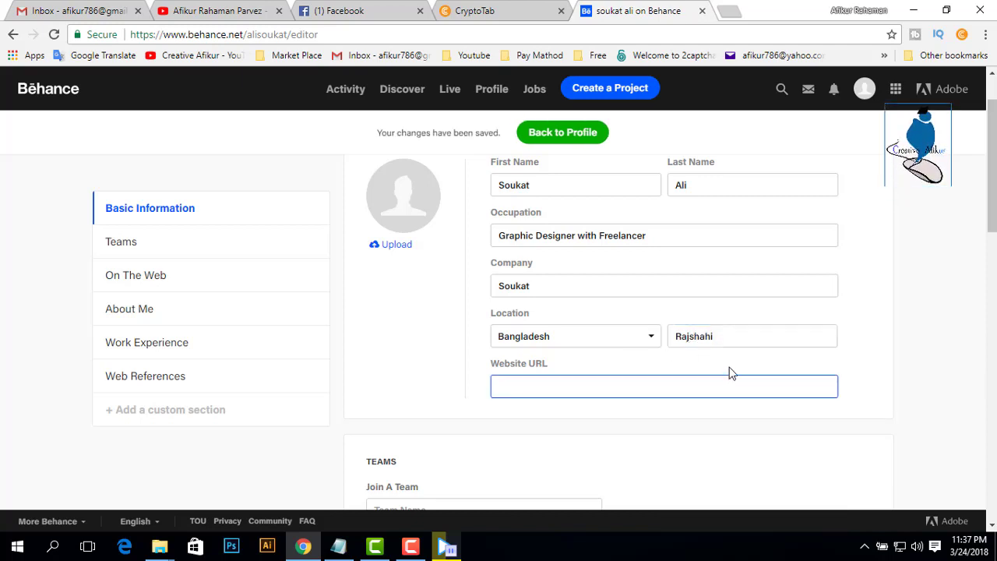
scroll(707, 371, down, 3)
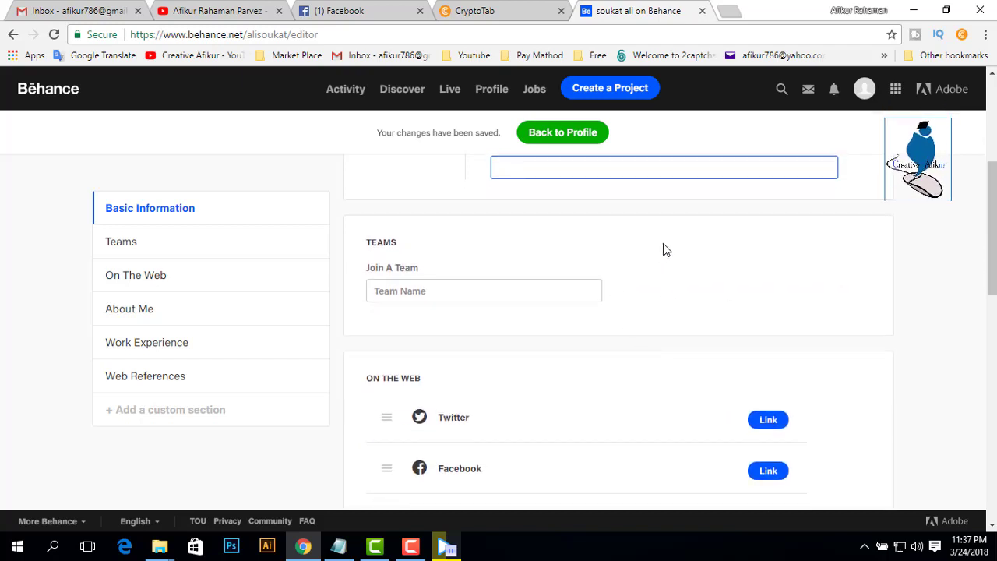
scroll(685, 244, up, 1)
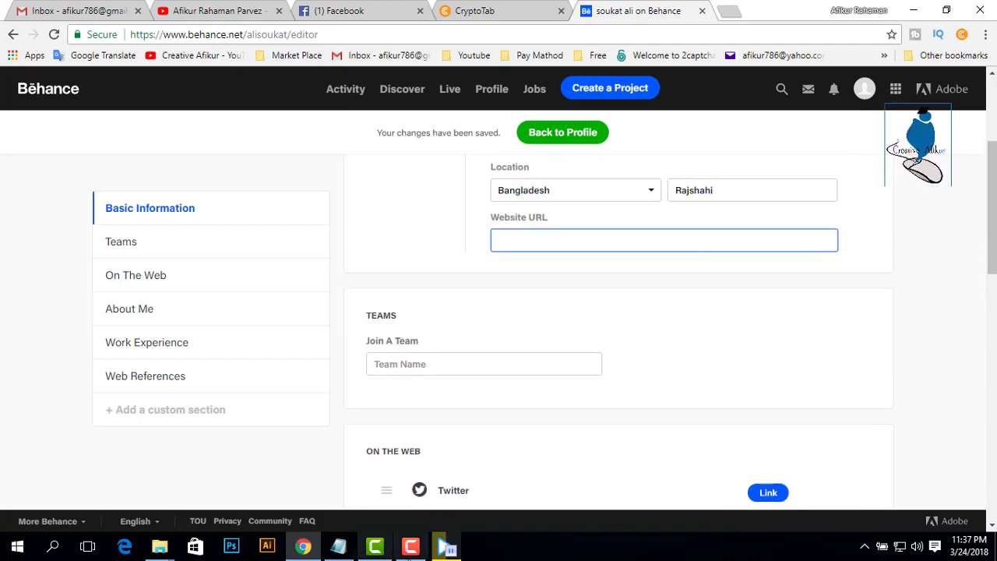
click(410, 547)
click(411, 546)
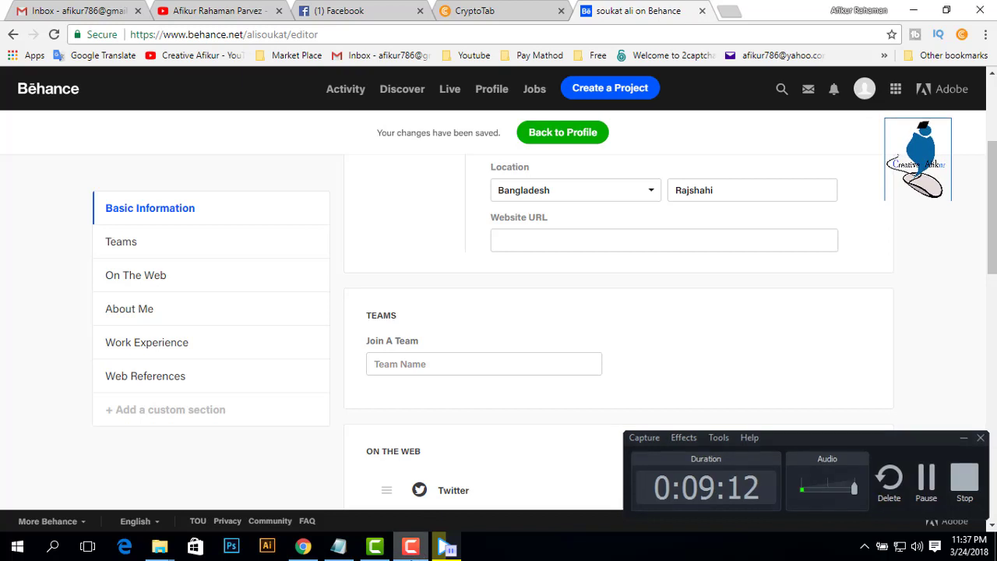
scroll(655, 425, down, 4)
scroll(623, 417, up, 2)
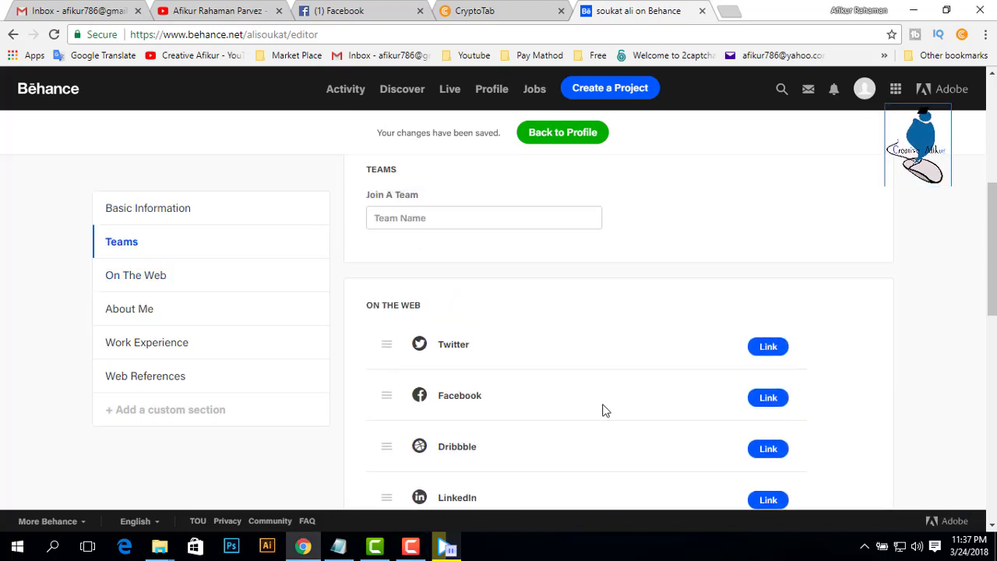
scroll(568, 398, down, 2)
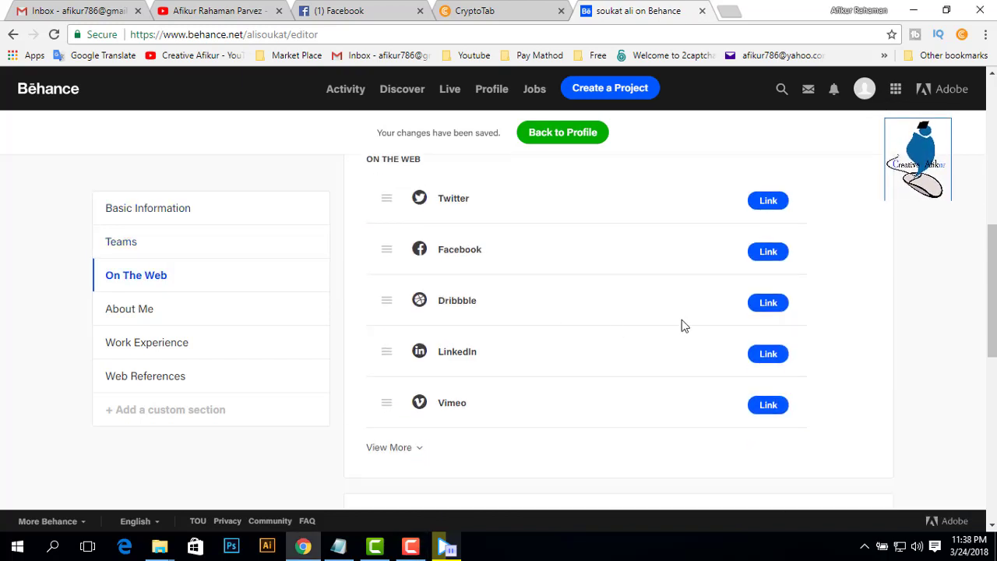
scroll(681, 319, up, 4)
scroll(682, 324, up, 1)
scroll(625, 341, down, 2)
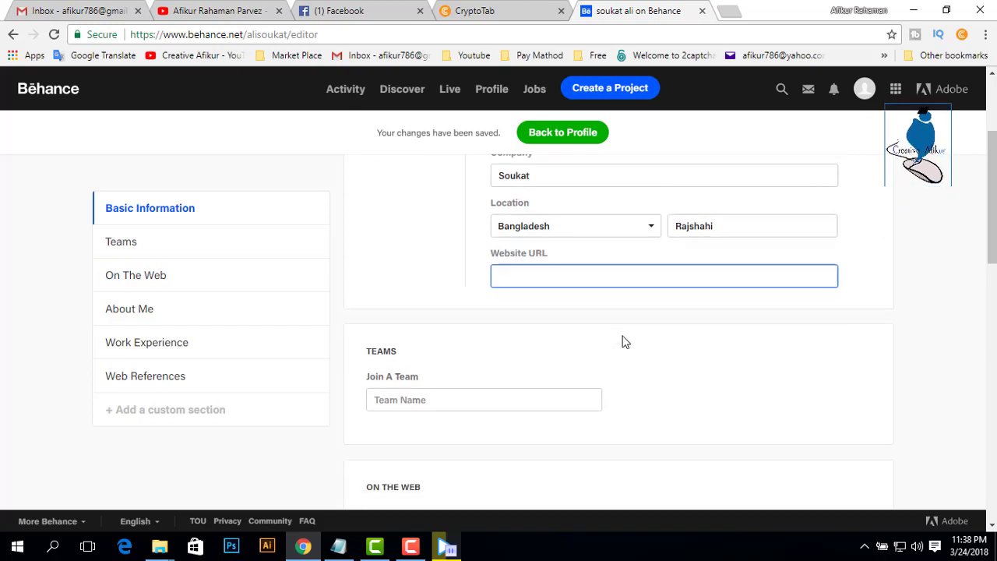
scroll(623, 340, up, 2)
scroll(620, 340, down, 3)
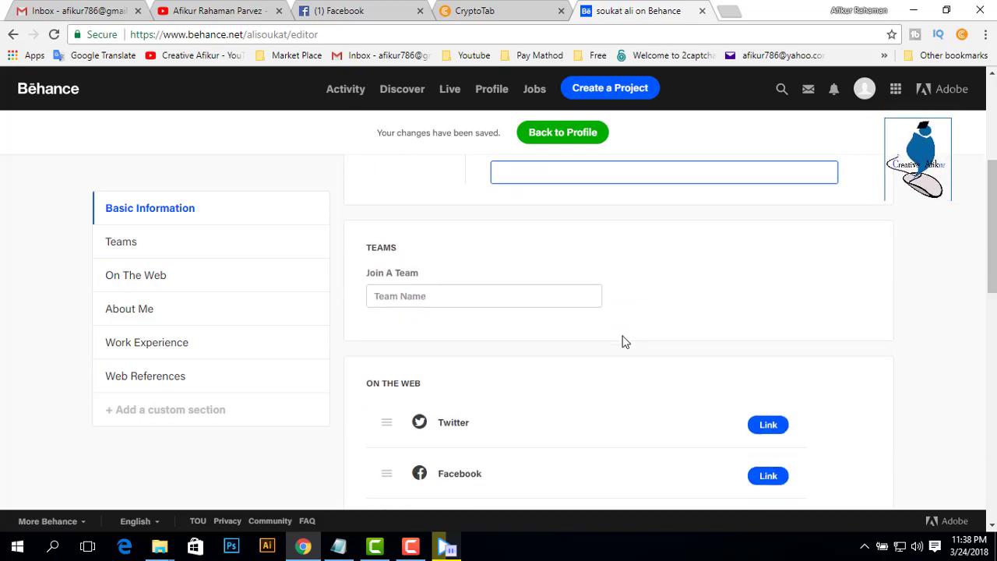
click(442, 218)
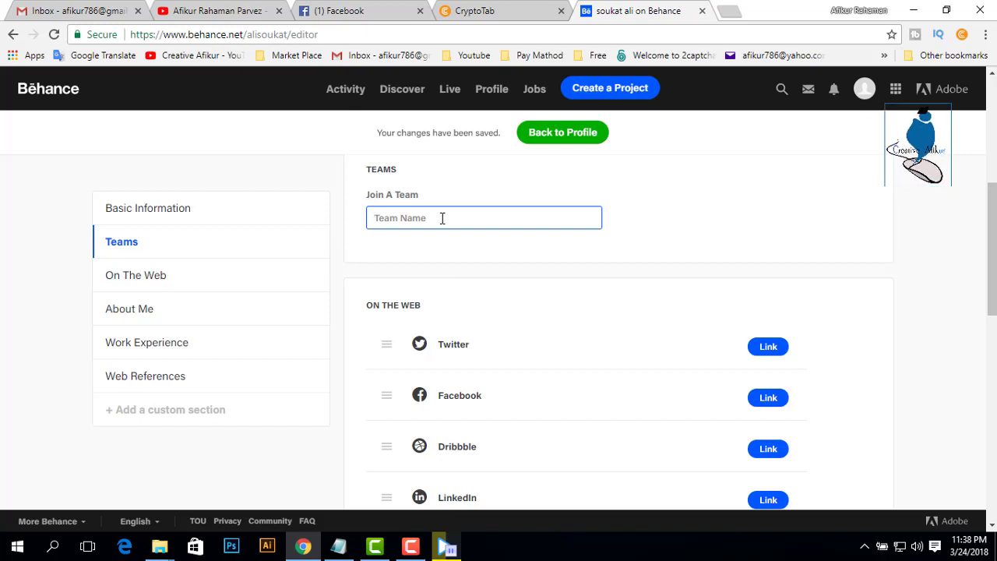
text(Cr)
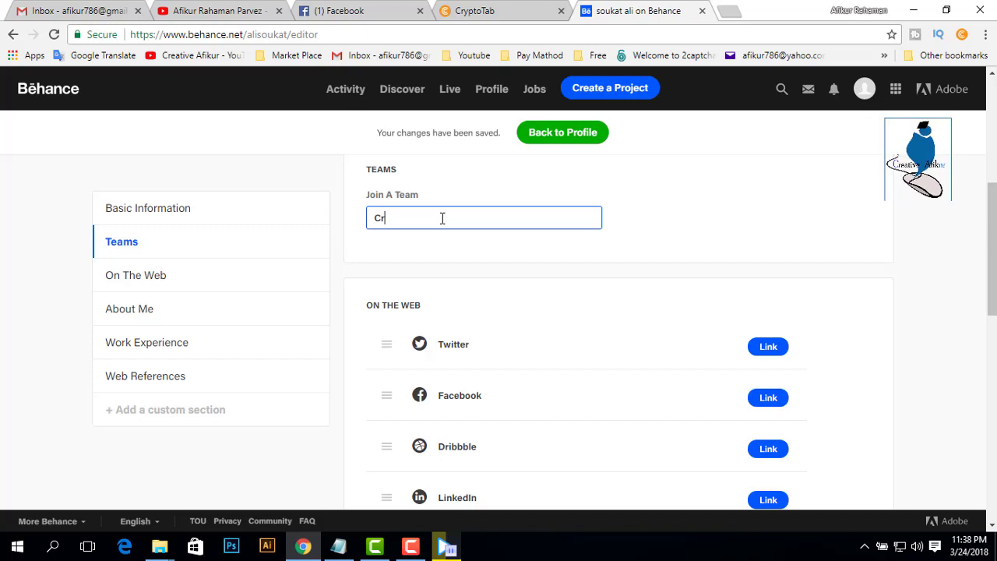
text(e)
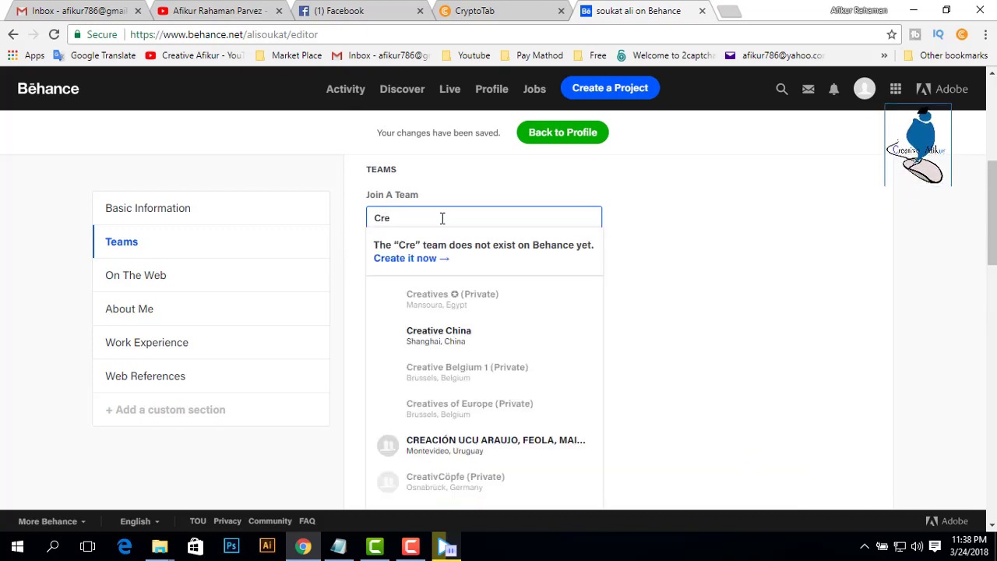
text(ative)
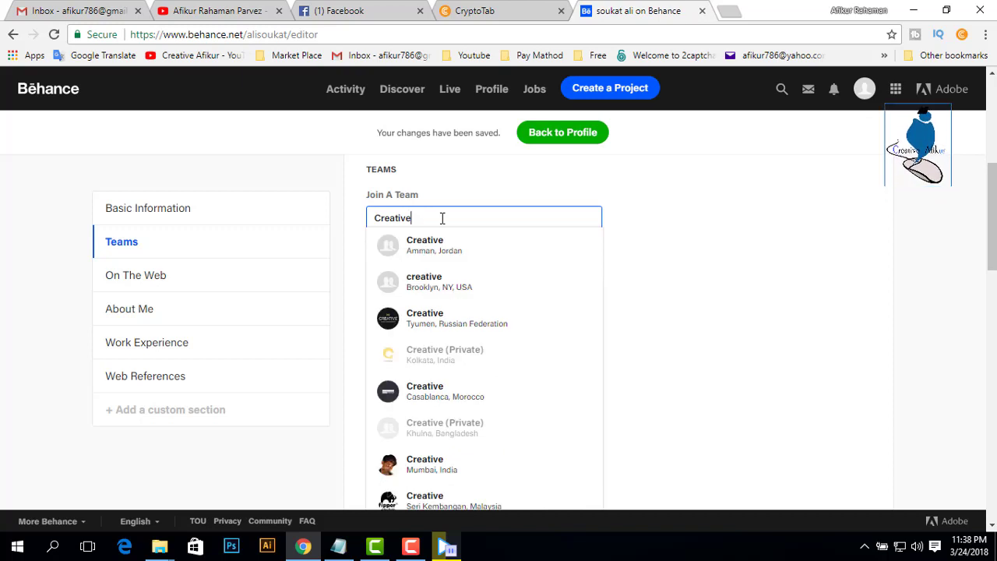
key(BackSpace)
key(BackSpace)
key(BackSpace)
key(BackSpace)
key(BackSpace)
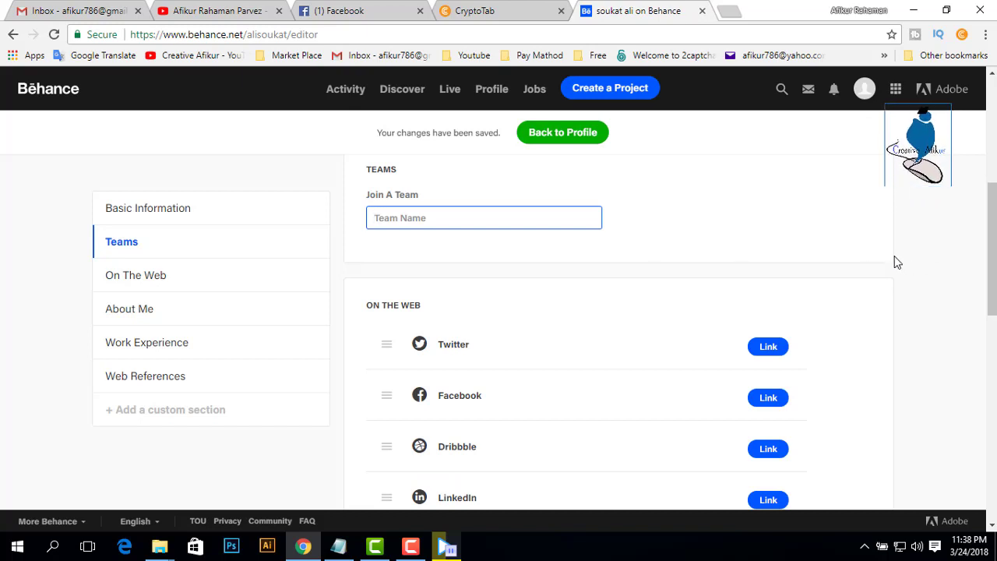
scroll(895, 259, down, 1)
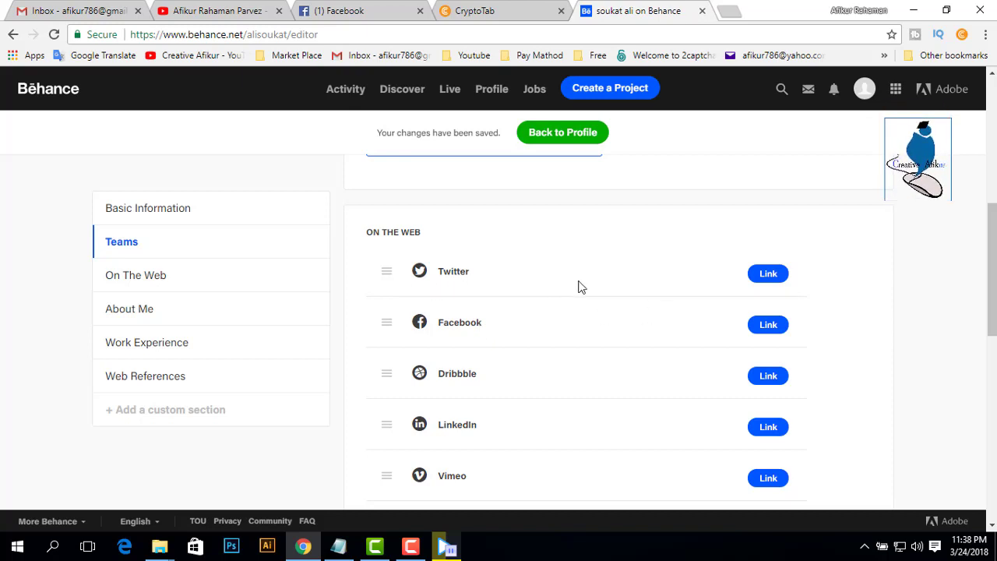
Link the copied Facebook profile address in the On The Web section.
click(767, 276)
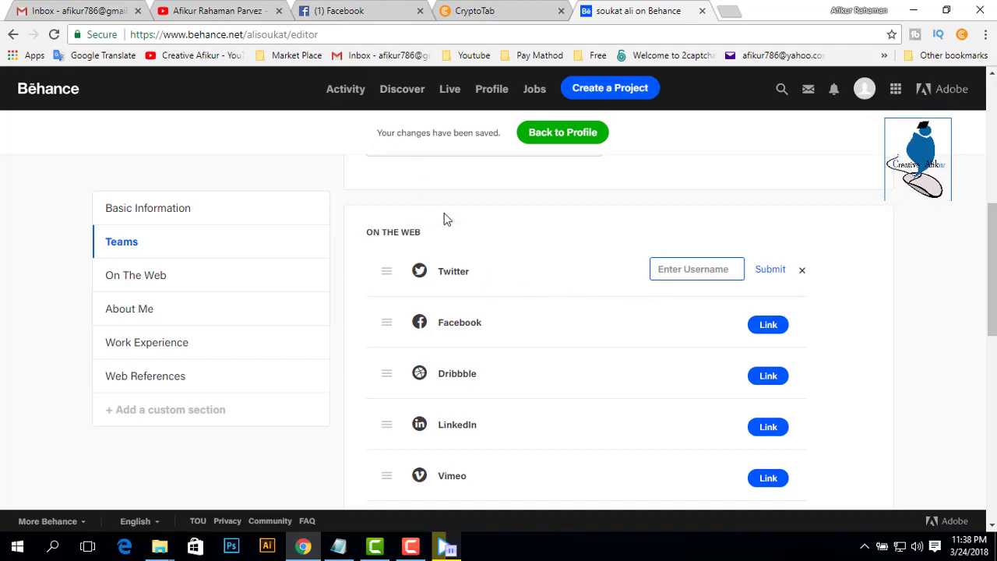
click(389, 13)
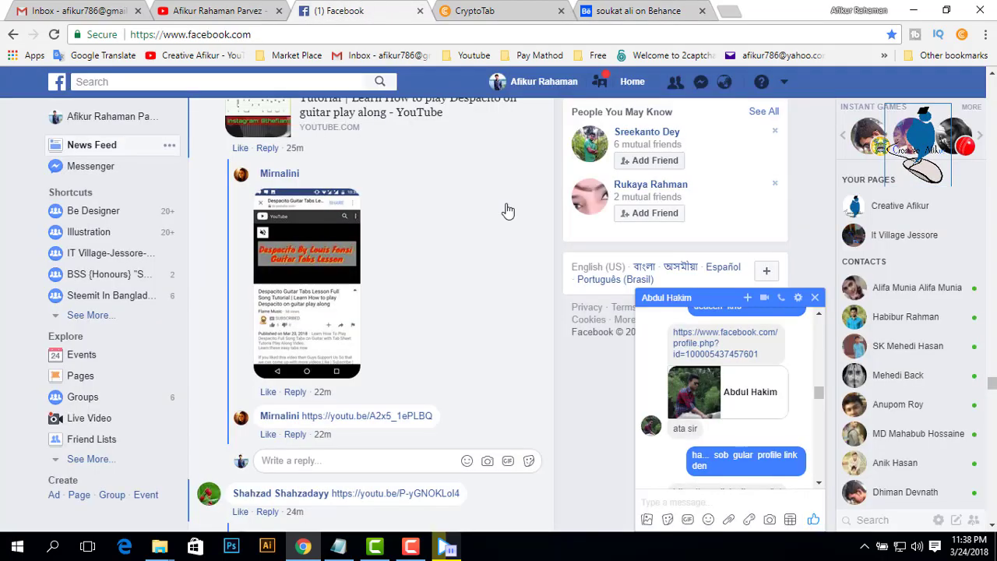
click(632, 11)
click(768, 324)
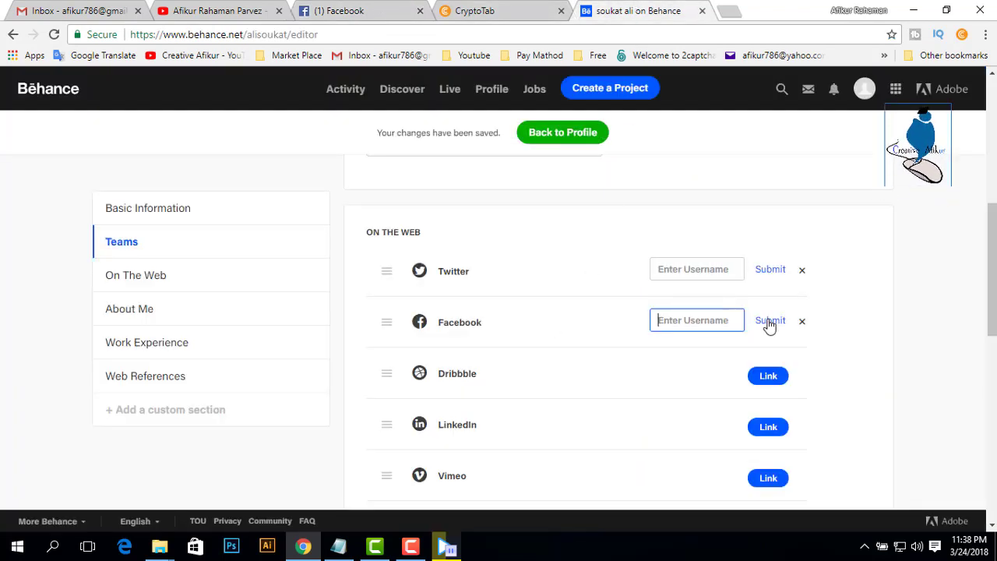
key(ctrl+v)
click(770, 324)
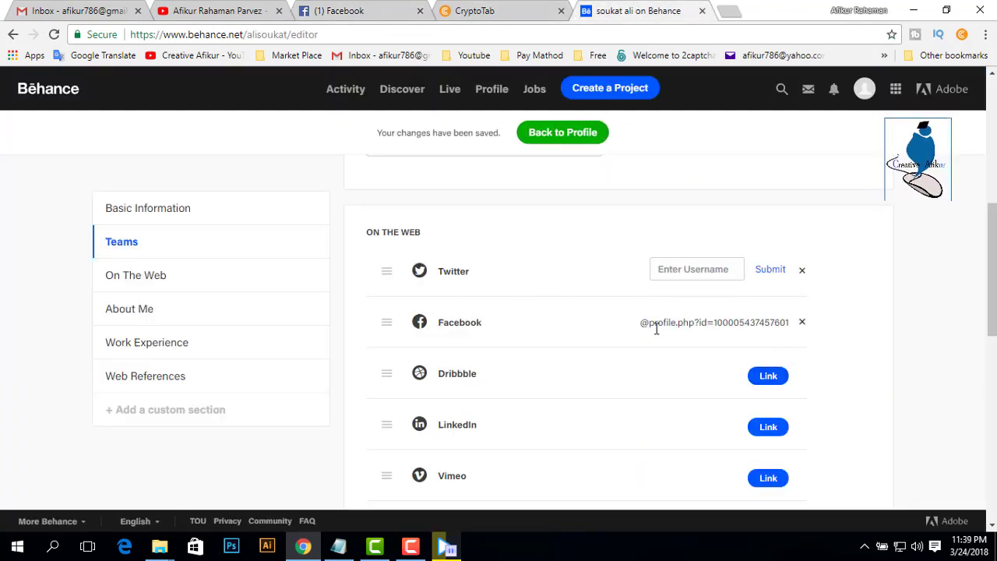
Copy the Twitter profile address from the Facebook tab and link it as the Twitter account.
click(338, 6)
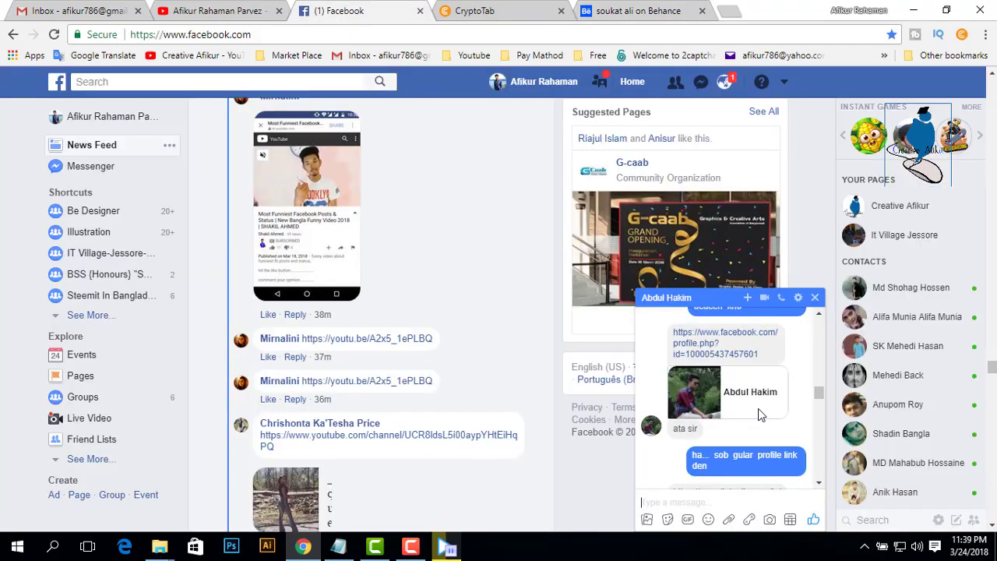
scroll(816, 397, down, 2)
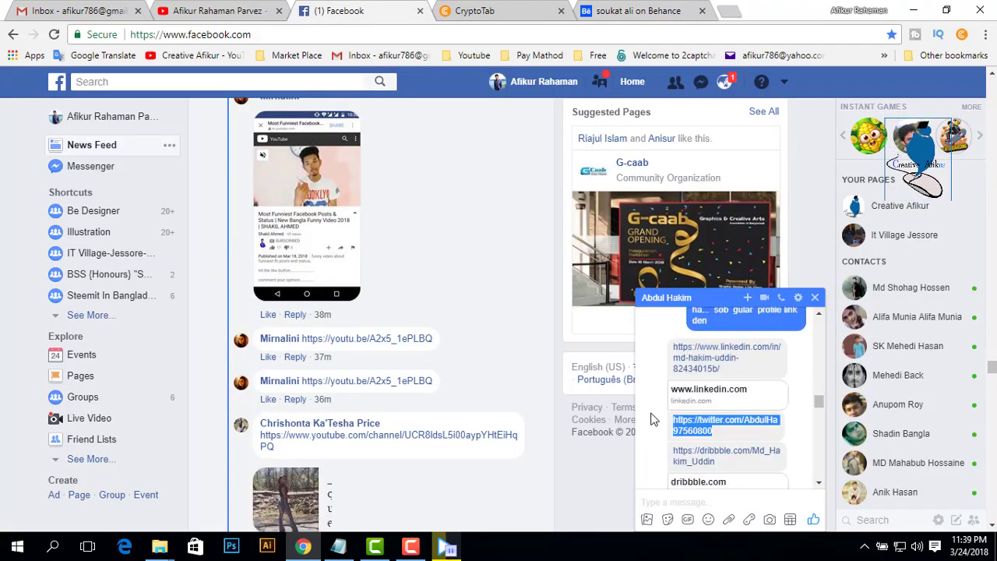
click(623, 11)
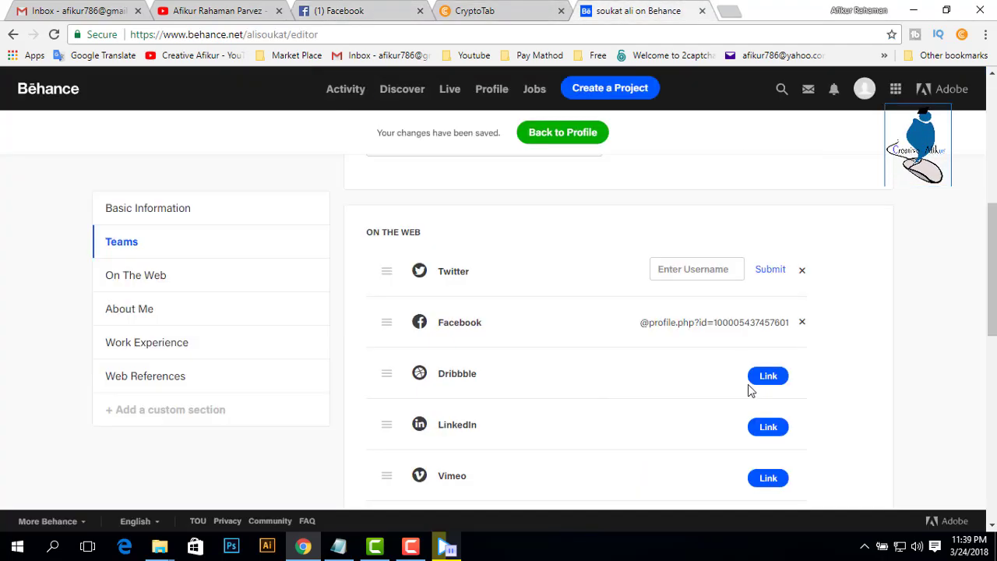
click(712, 267)
key(ctrl+v)
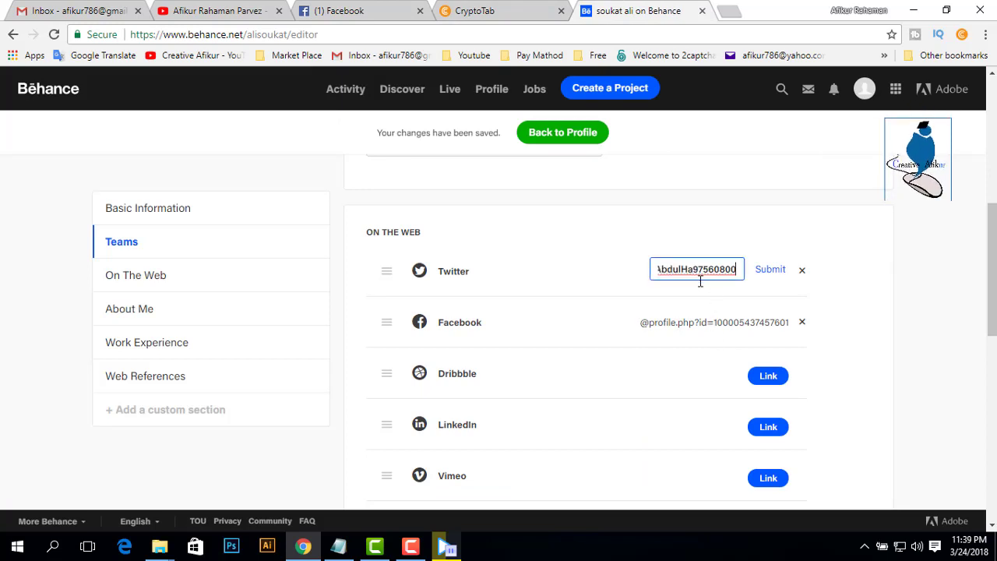
click(770, 270)
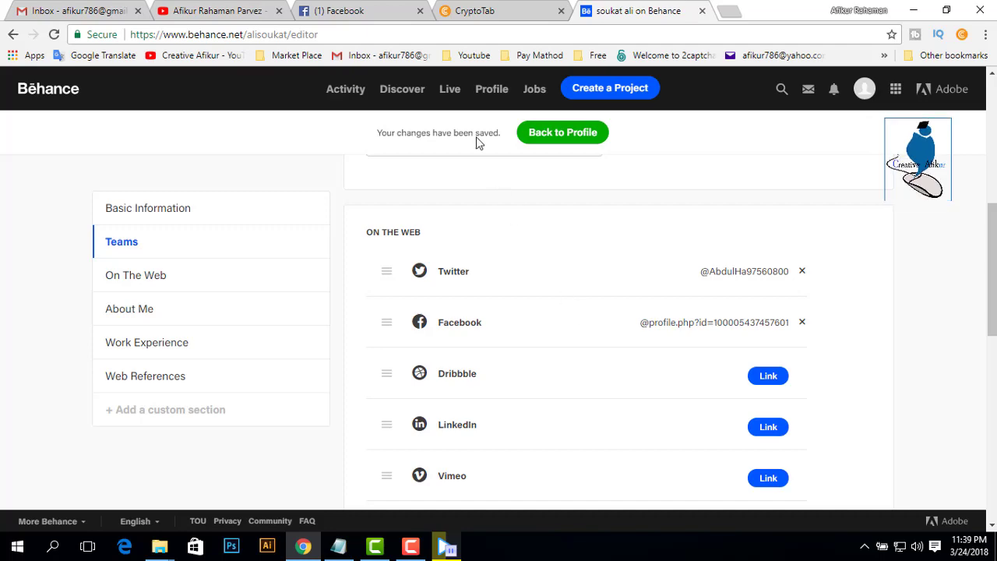
Select the Dribbble link in the Facebook tab and return to the profile editor.
click(387, 6)
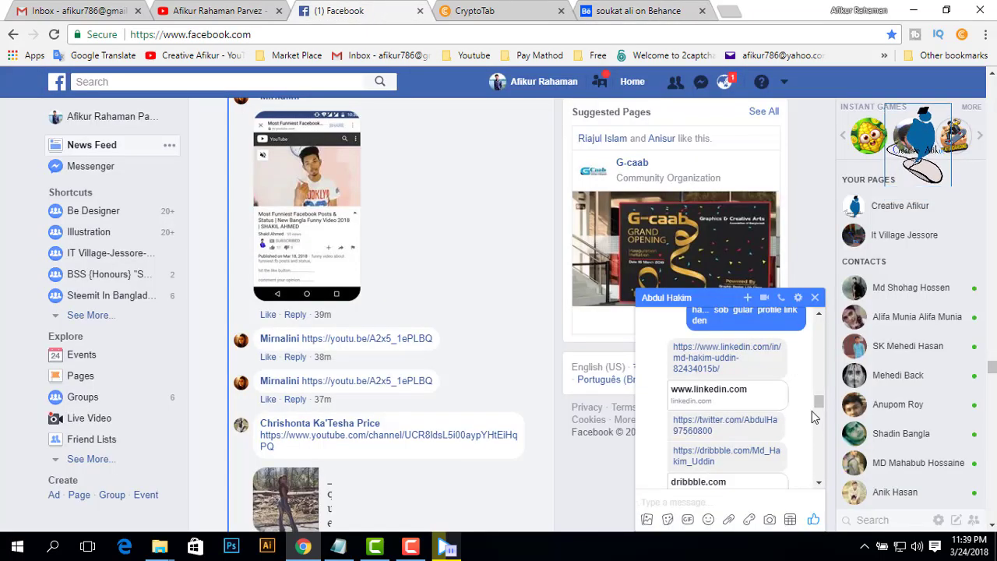
drag(721, 462, 672, 458)
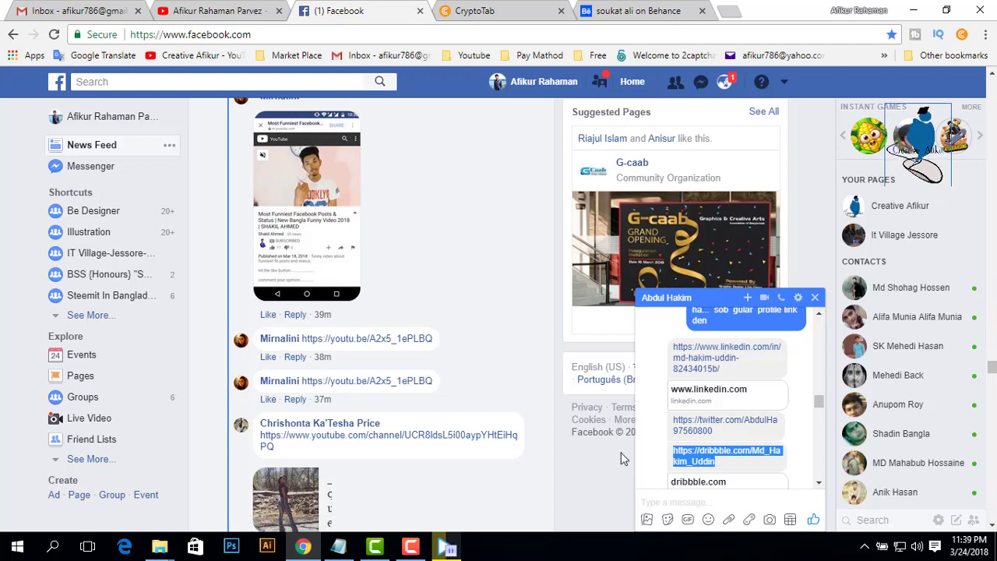
key(ctrl+Tab)
key(ctrl+Tab)
scroll(887, 313, down, 2)
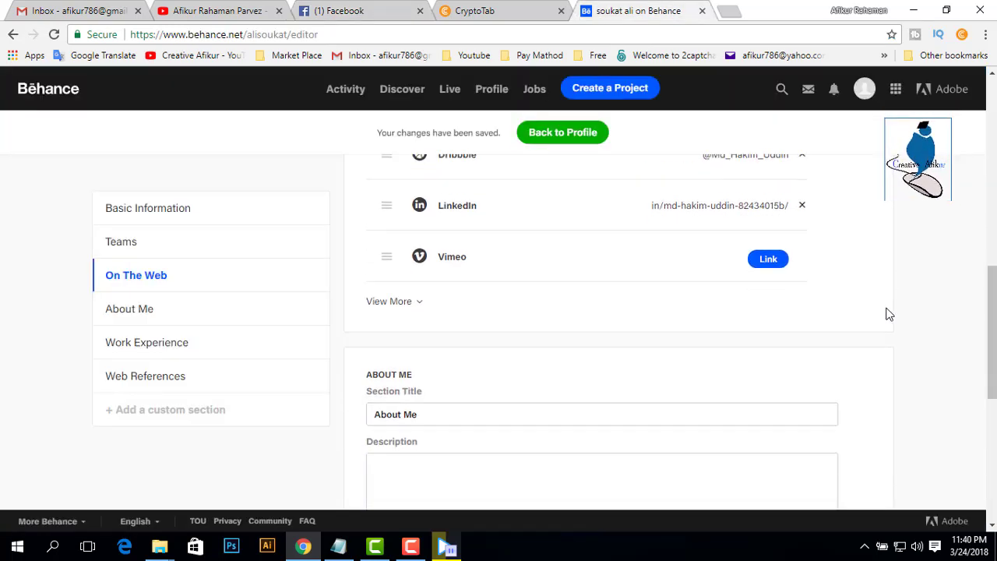
Write the About Me description: 'Hello,' then 'I am a Diploma student. I am a Graphic Designer'.
scroll(663, 294, down, 2)
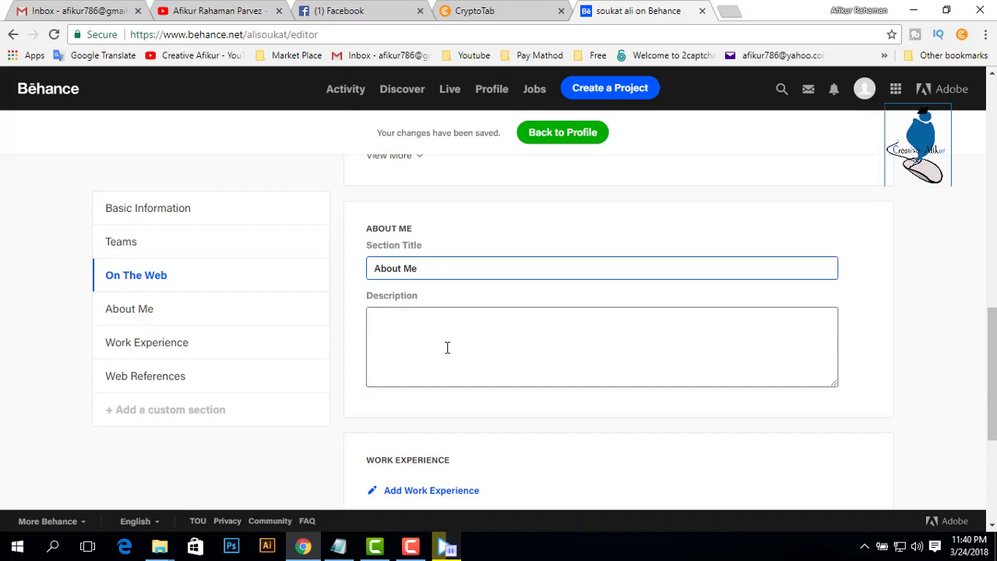
click(425, 330)
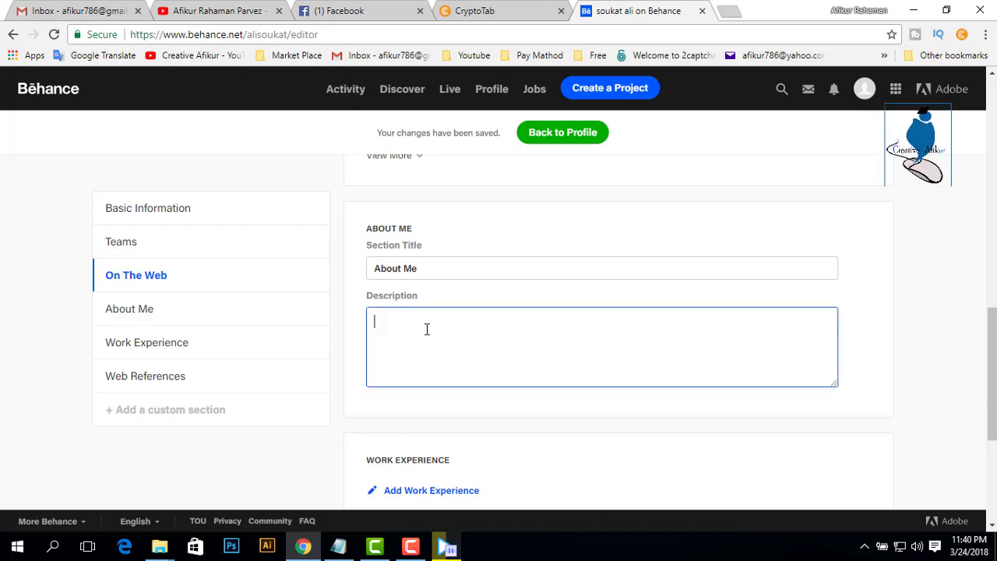
triple_click(427, 267)
click(442, 269)
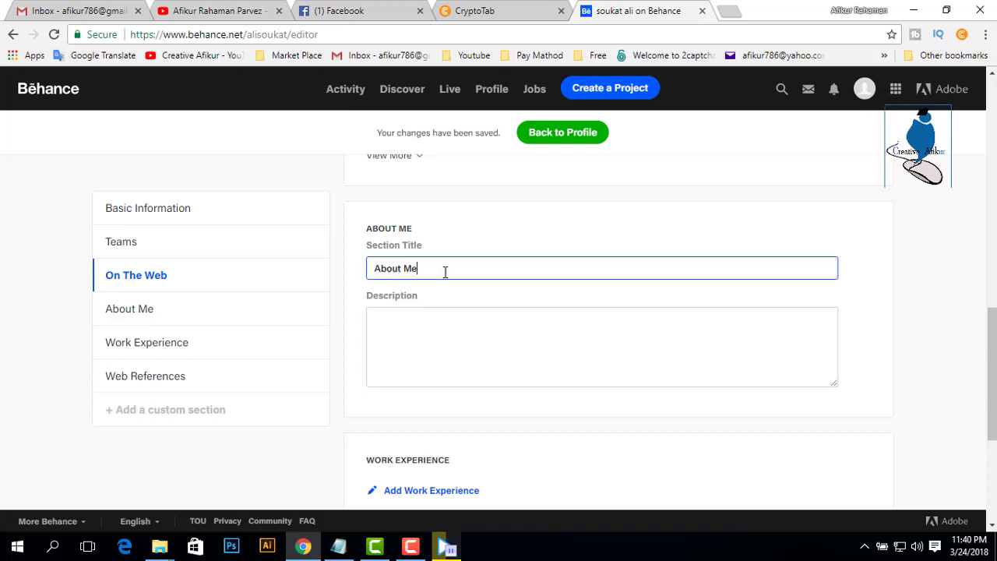
click(421, 330)
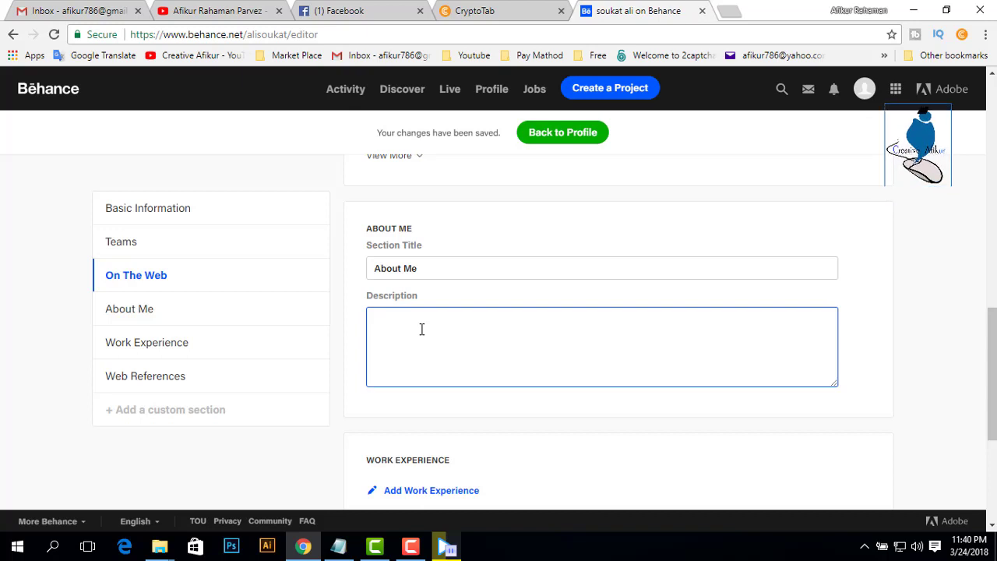
text(Hello,)
key(Return)
text(I am a  Diploma student . I am a Graphic Designer.)
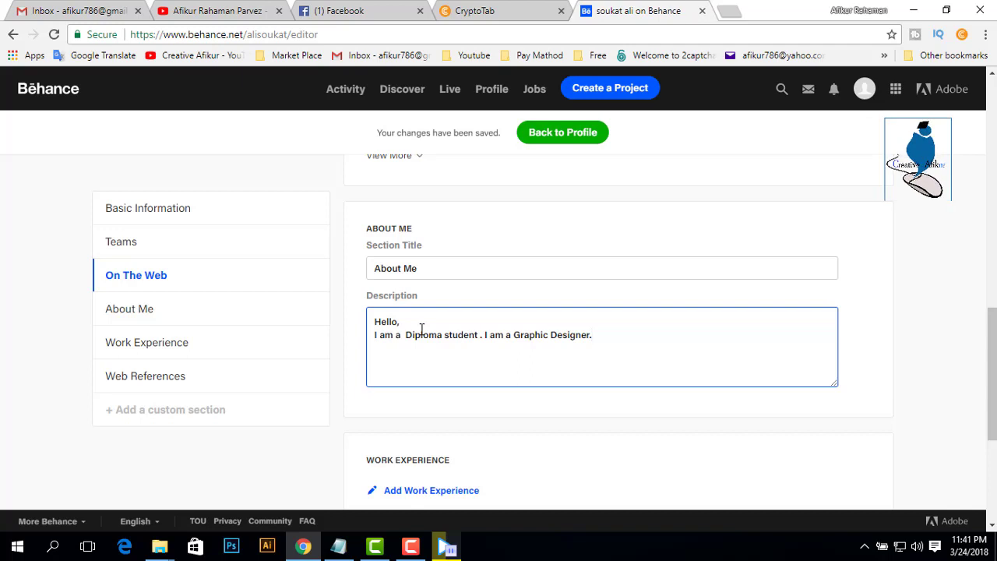
Try adding work experience, then choose to stay on the profile editor so changes save.
scroll(630, 408, down, 1)
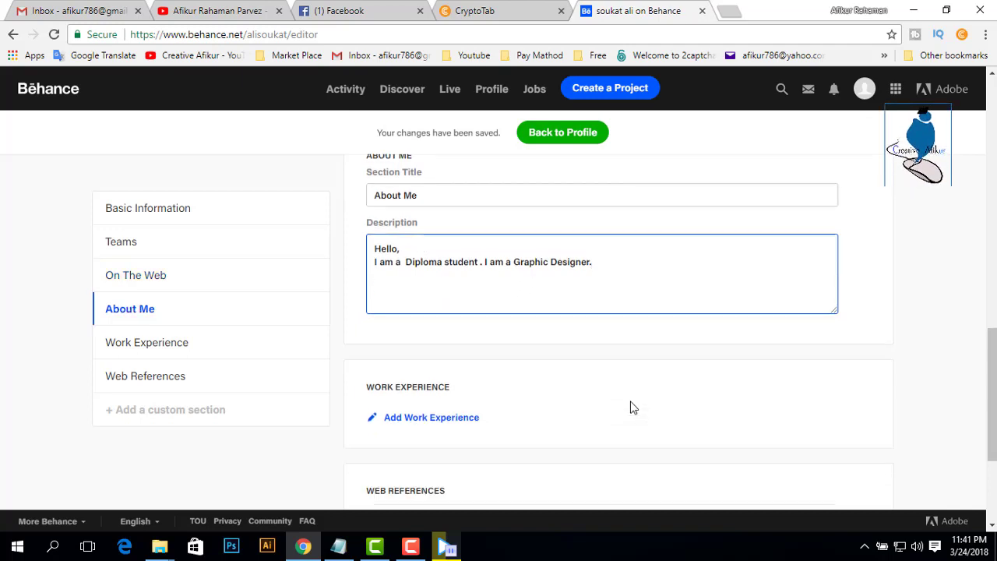
scroll(630, 408, down, 1)
scroll(600, 374, down, 2)
click(433, 215)
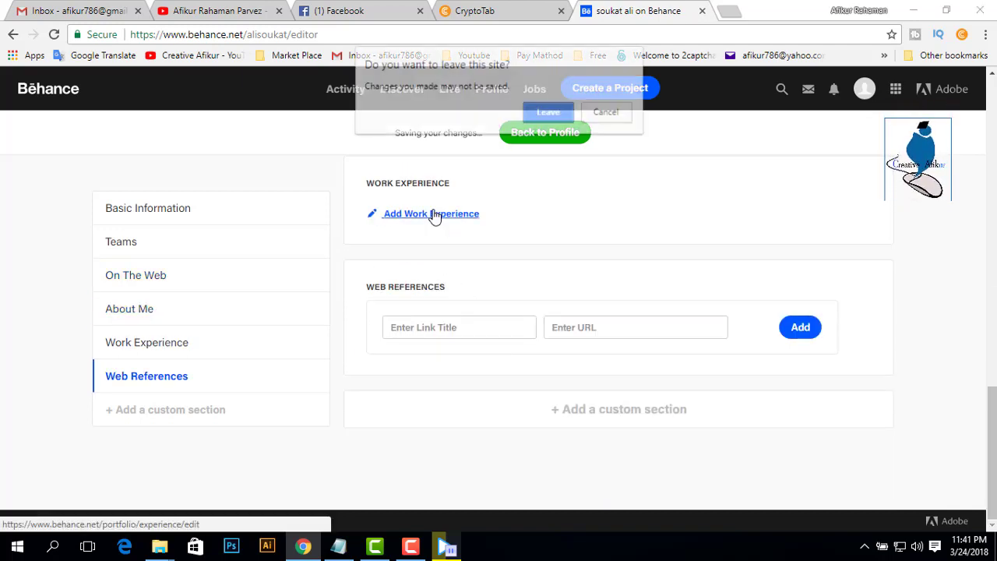
click(604, 117)
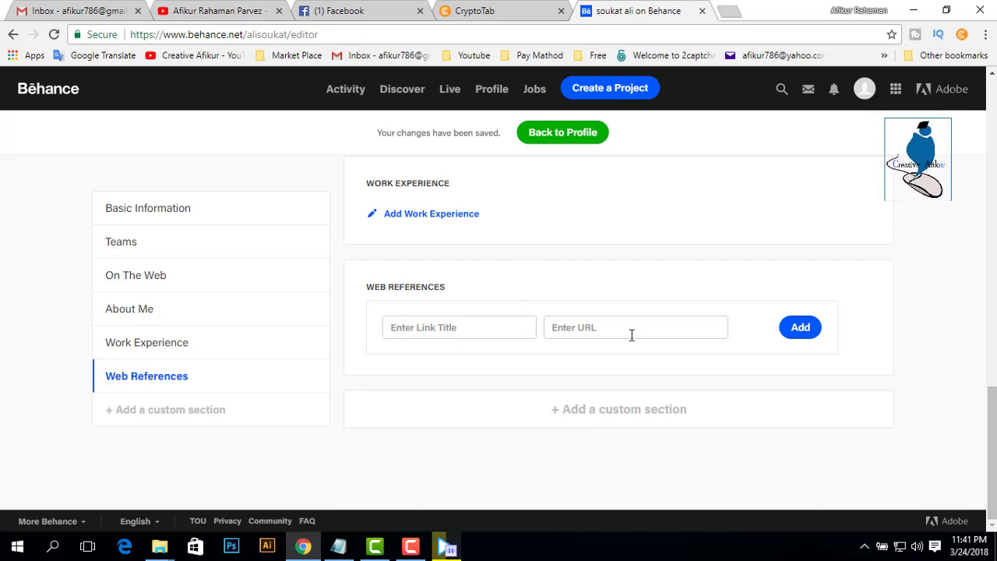
Scroll back up and bring up the profile picture options.
scroll(490, 367, up, 10)
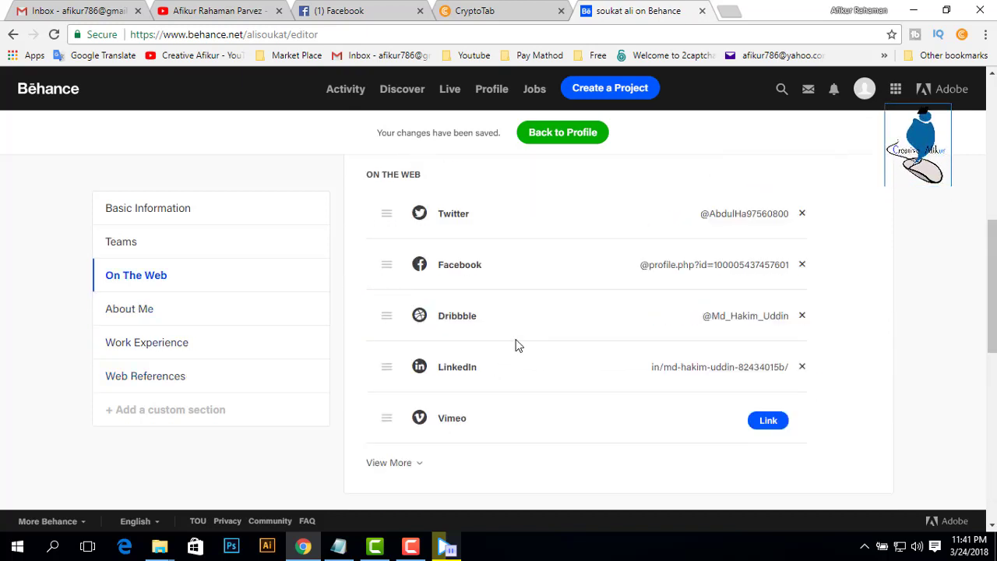
scroll(517, 345, up, 10)
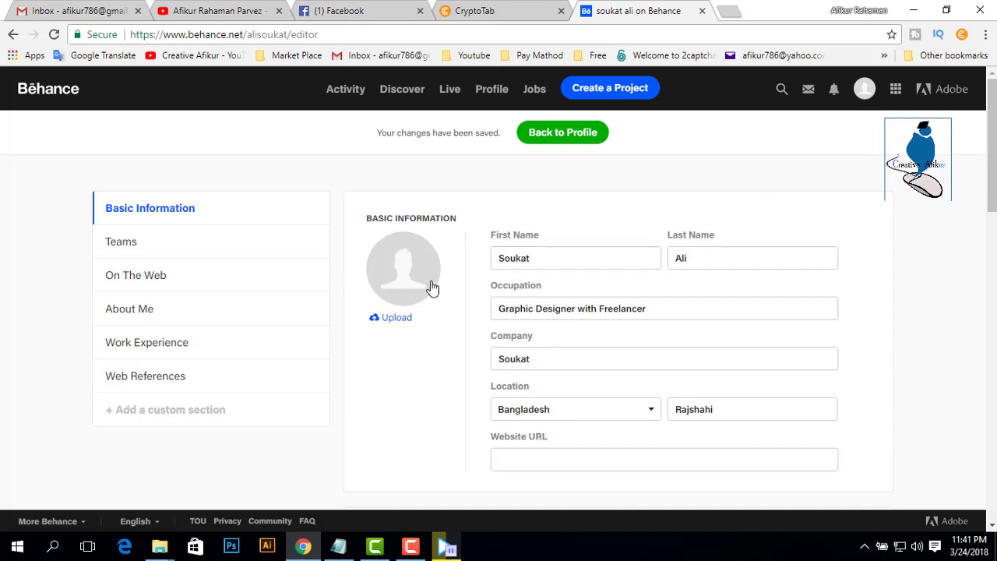
click(402, 277)
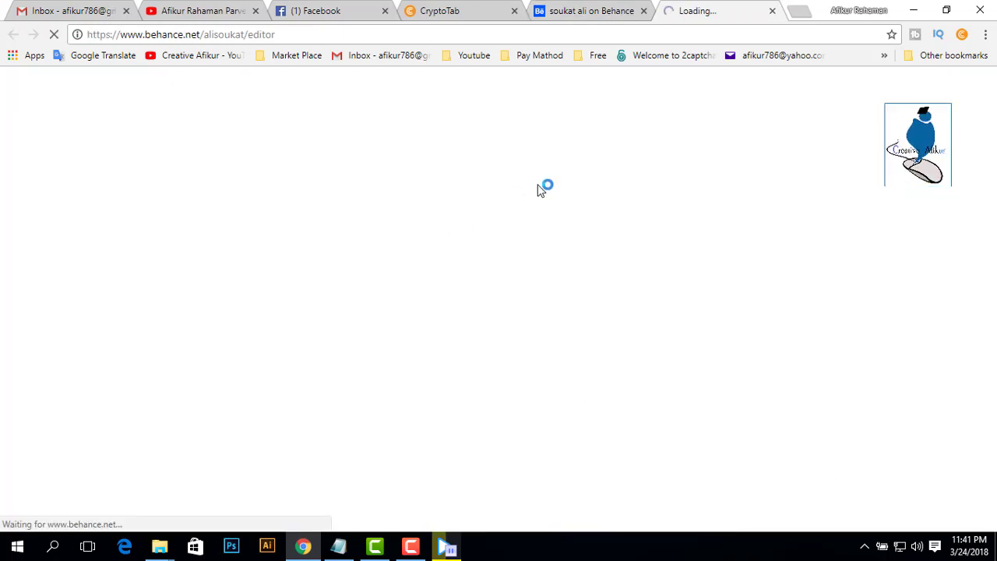
Close the blank loading tab and try Untitled-1 as profile picture, dismissing the image-too-small error.
click(771, 11)
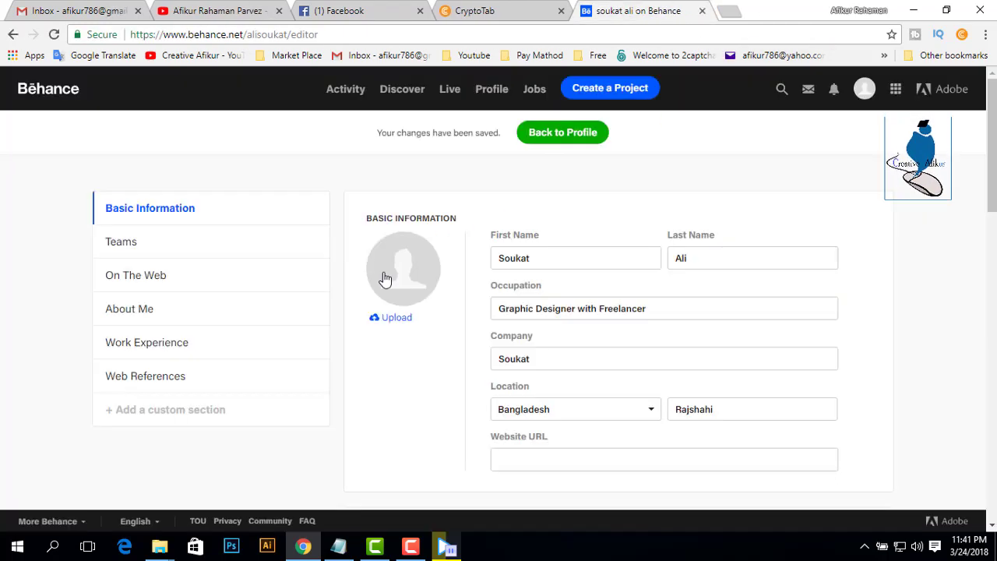
click(398, 319)
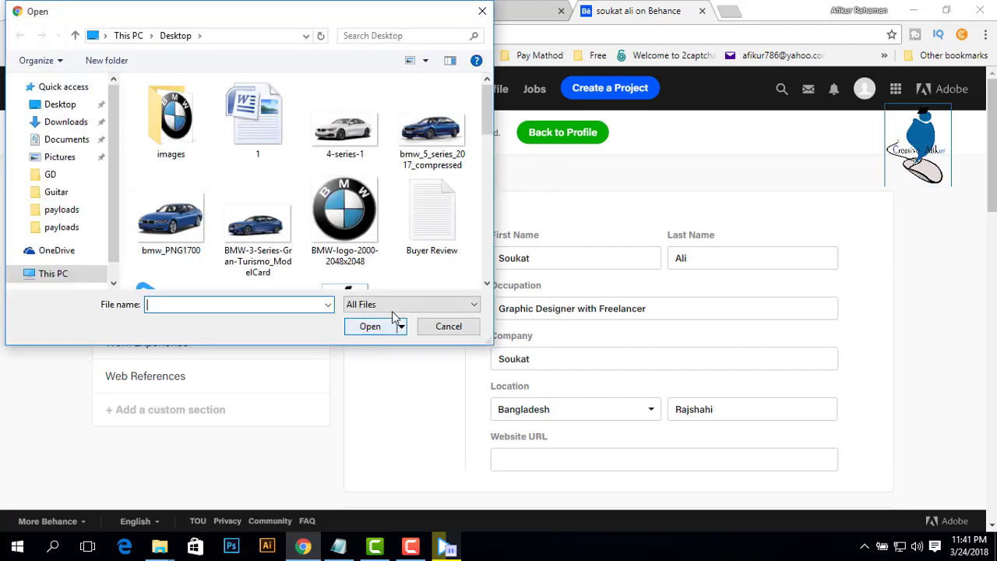
scroll(314, 226, down, 5)
scroll(314, 226, down, 3)
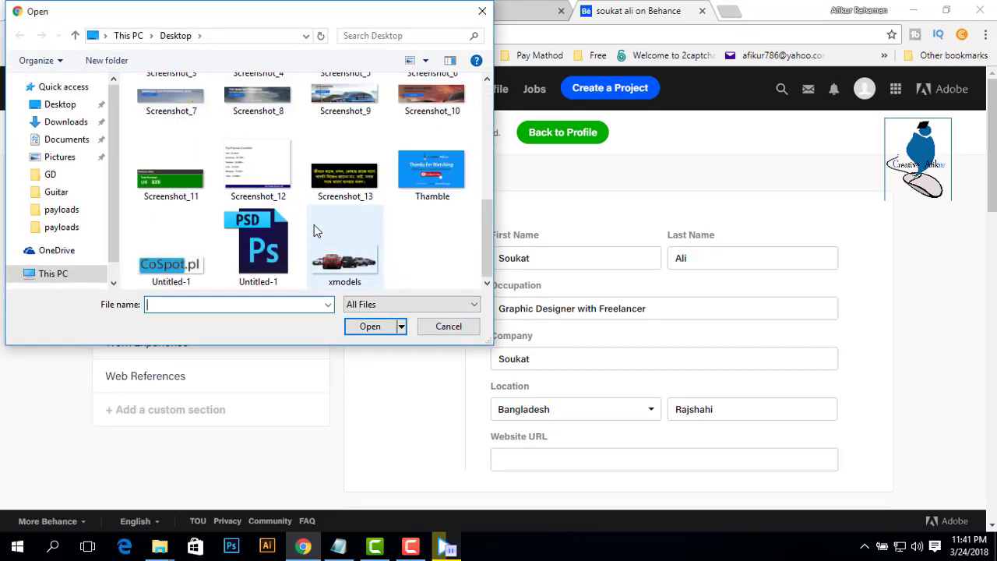
scroll(312, 236, up, 3)
scroll(257, 238, down, 3)
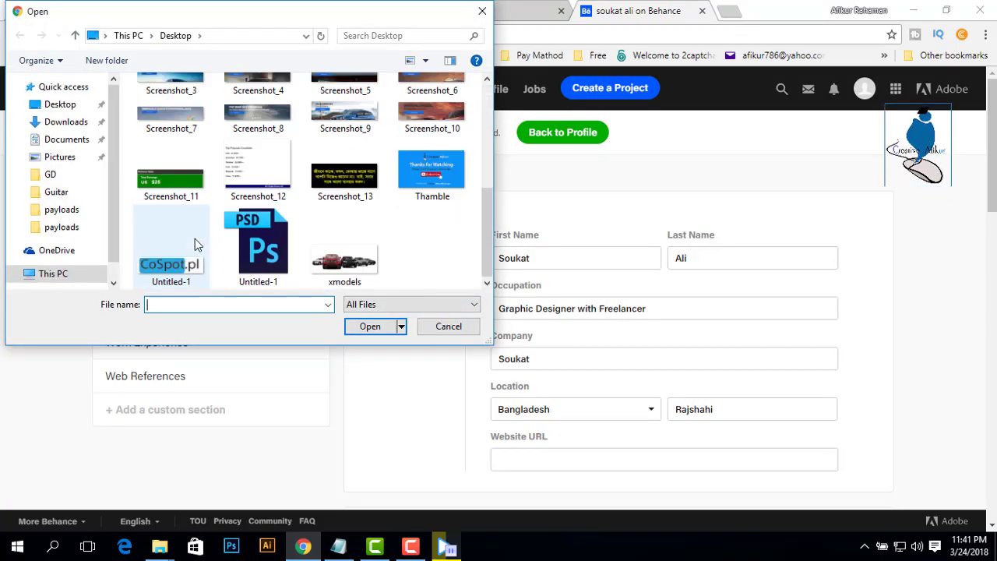
double_click(189, 264)
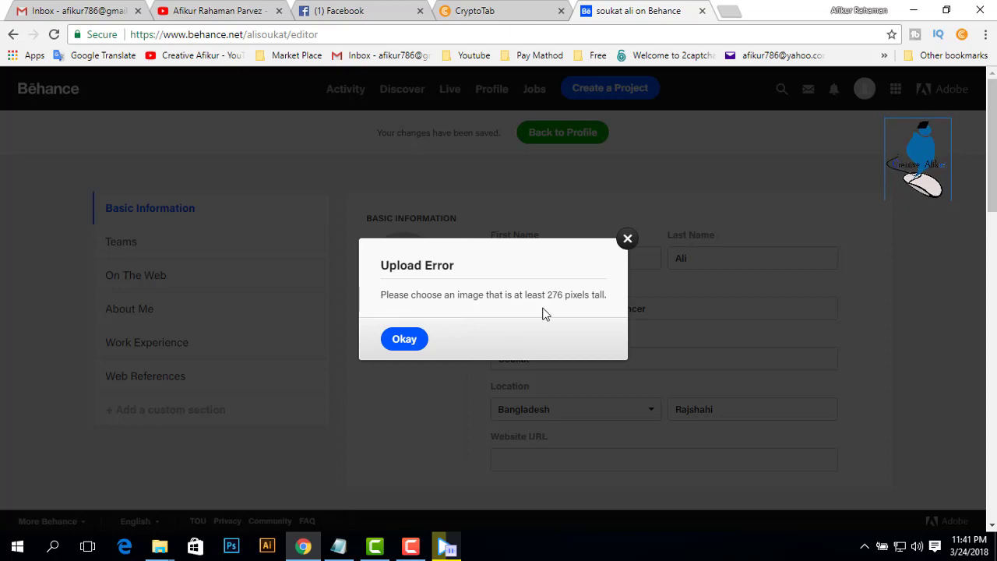
click(405, 341)
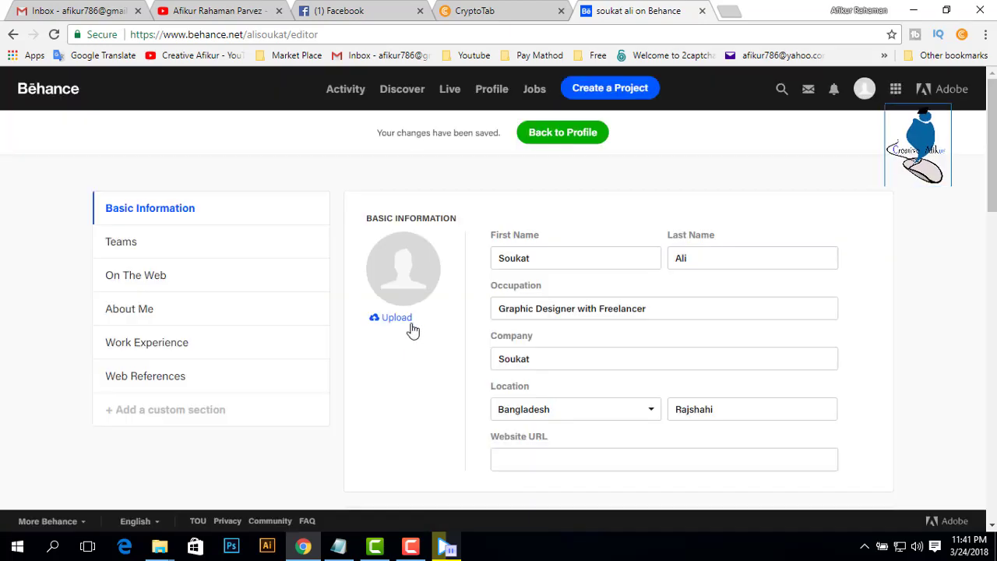
Try Happy-New-year as profile picture, crop and save it, then dismiss the animated GIF error.
click(405, 321)
scroll(365, 251, down, 5)
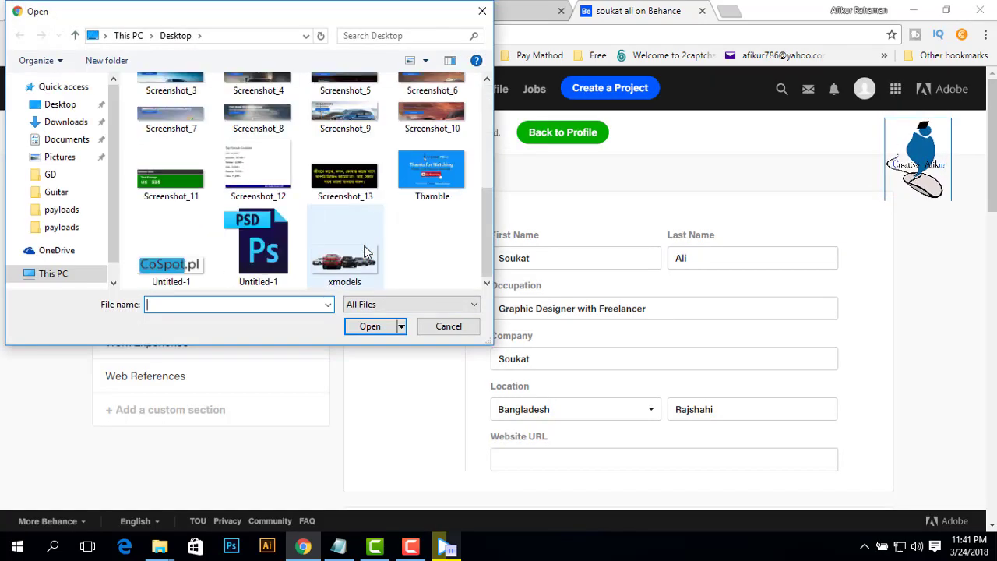
scroll(404, 244, up, 3)
scroll(374, 242, up, 2)
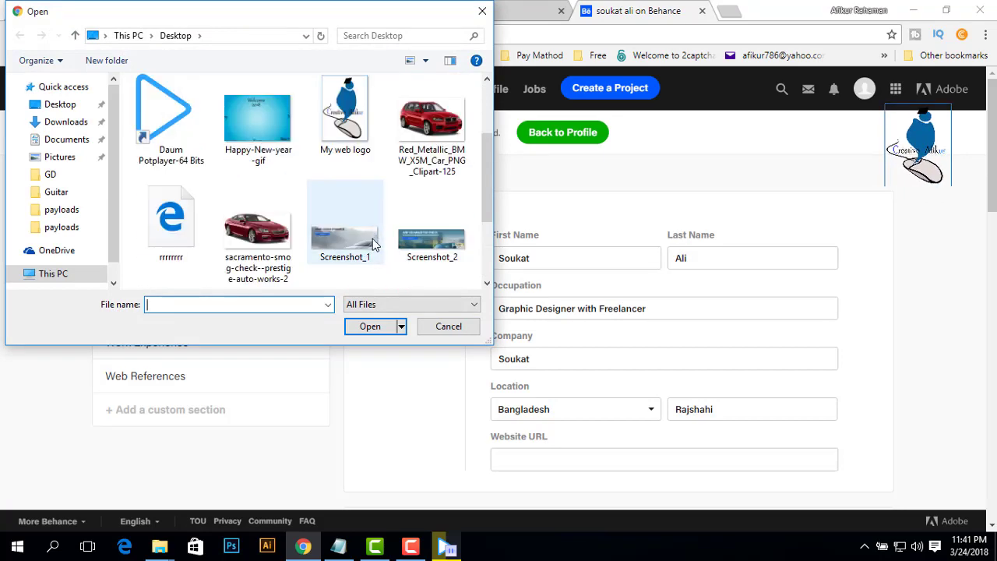
scroll(321, 241, down, 2)
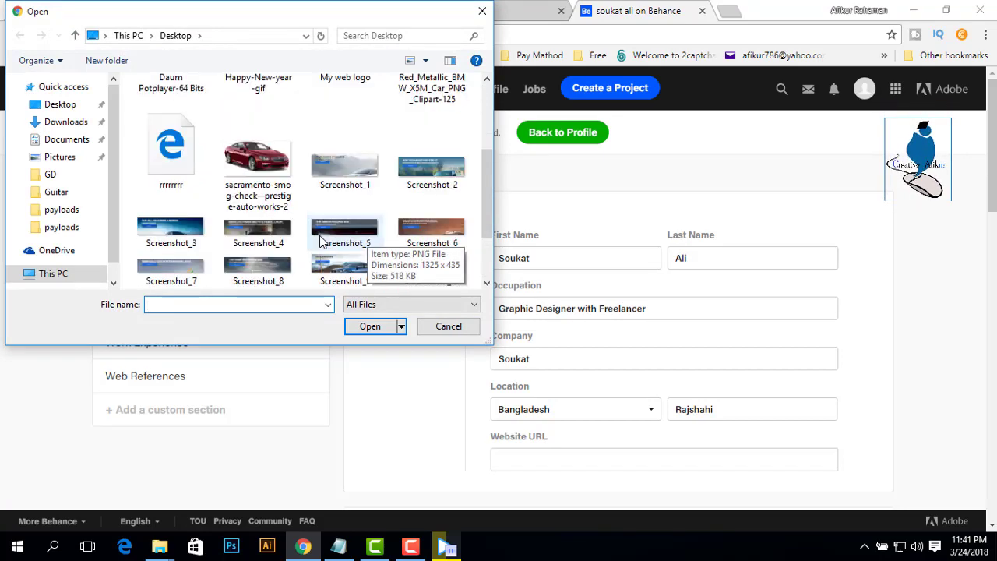
scroll(319, 236, up, 3)
scroll(264, 218, up, 1)
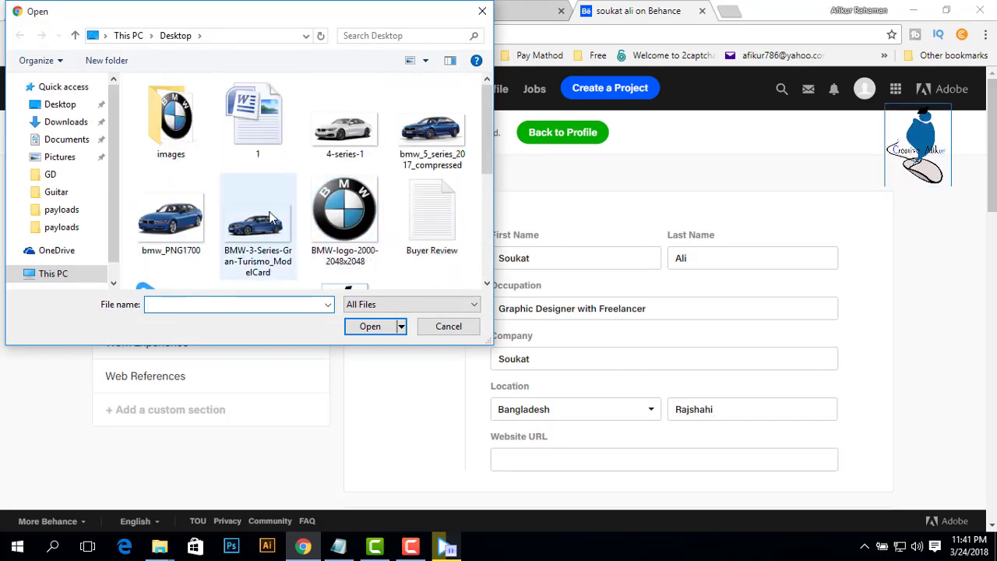
scroll(269, 211, down, 2)
double_click(269, 137)
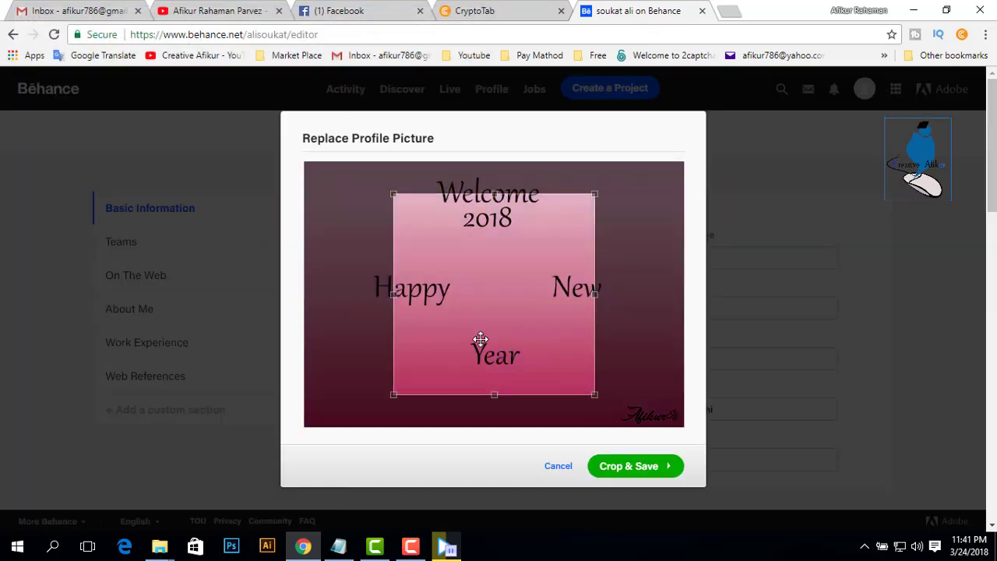
drag(594, 394, 679, 424)
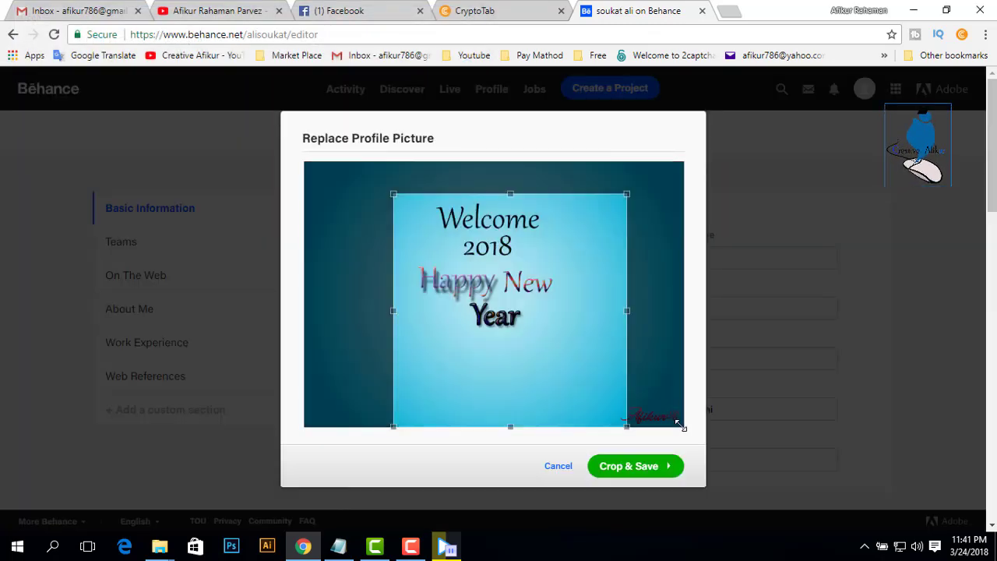
drag(540, 366, 515, 334)
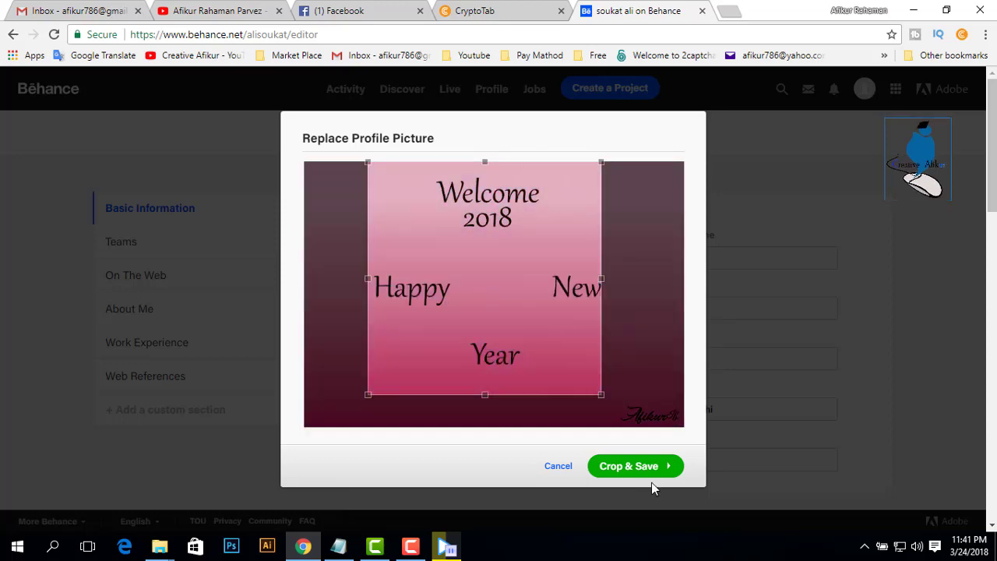
click(640, 468)
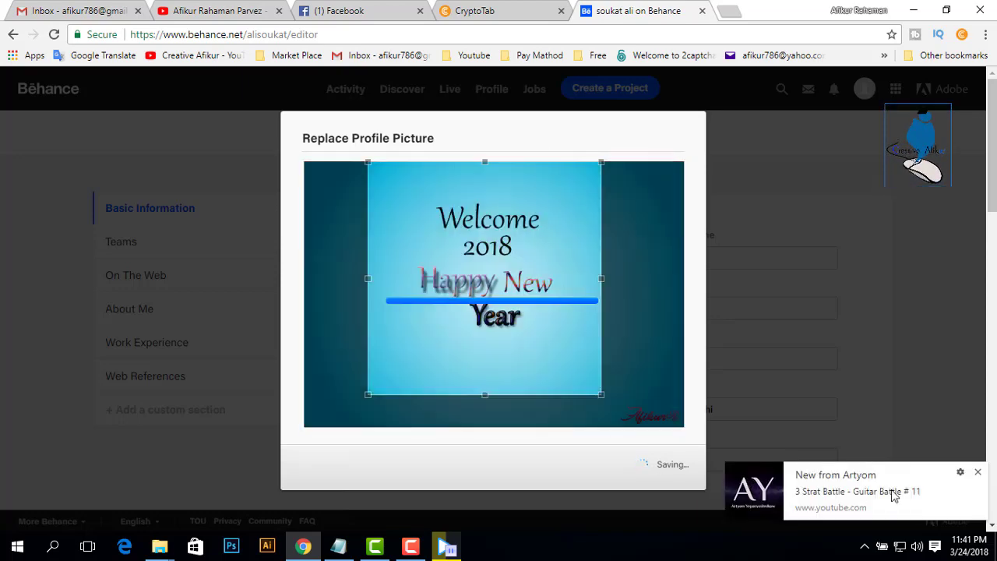
click(978, 472)
click(453, 340)
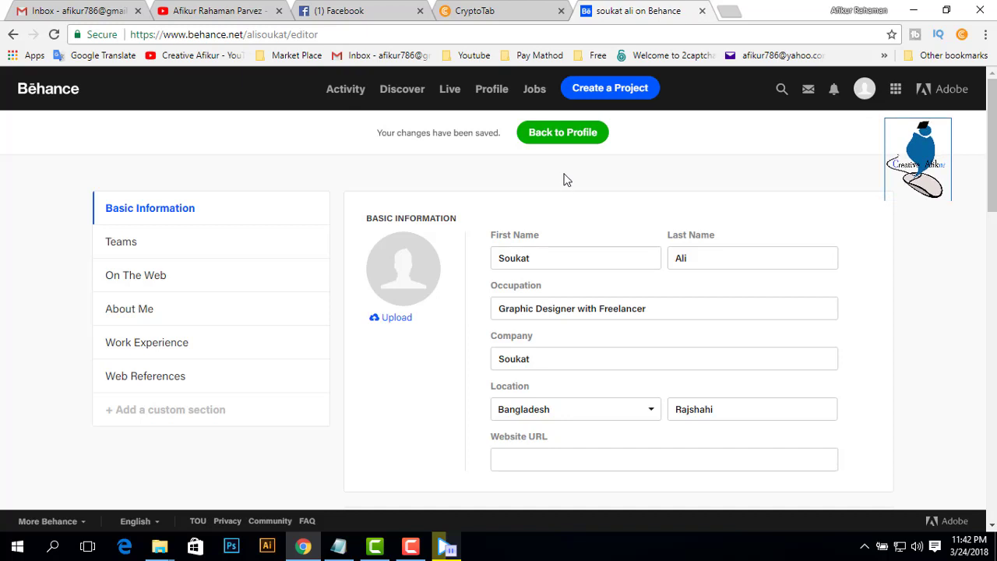
click(560, 134)
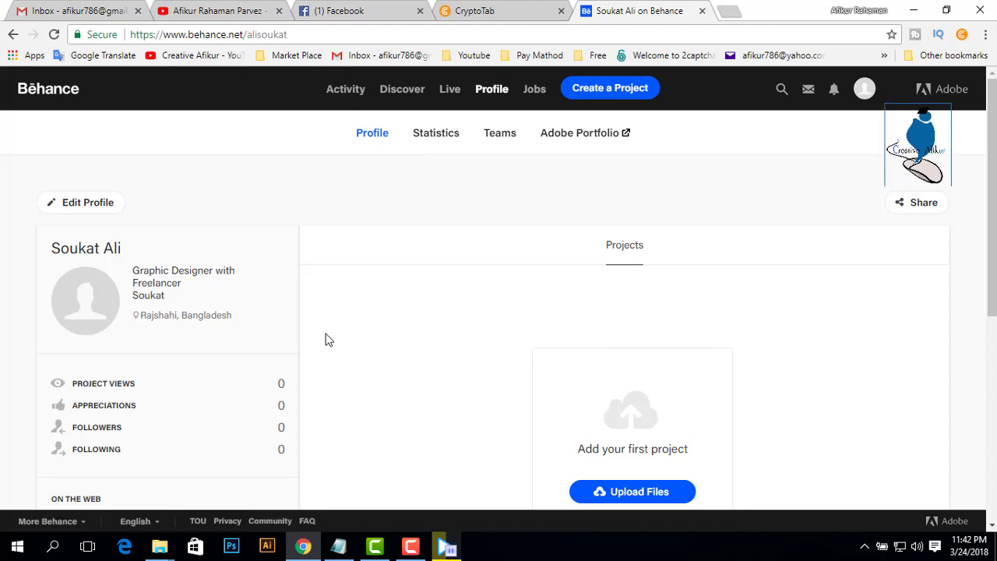
scroll(327, 336, down, 2)
scroll(327, 335, up, 2)
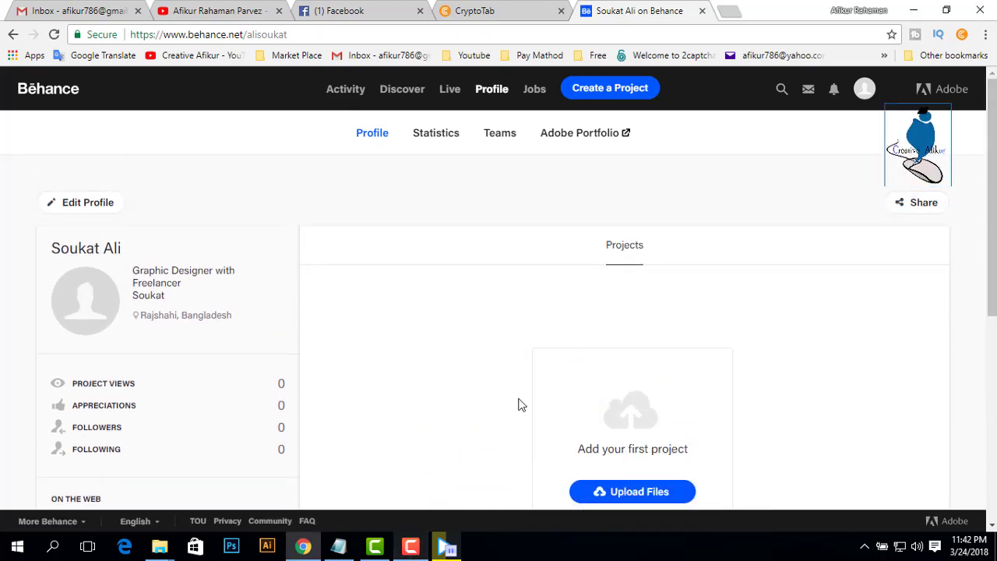
scroll(345, 347, down, 2)
scroll(329, 345, down, 3)
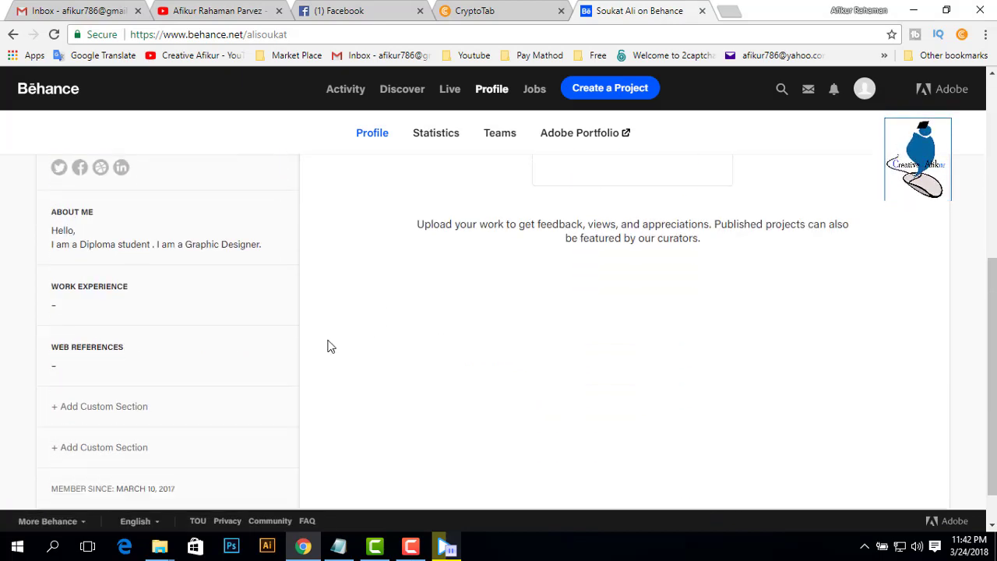
scroll(327, 368, down, 1)
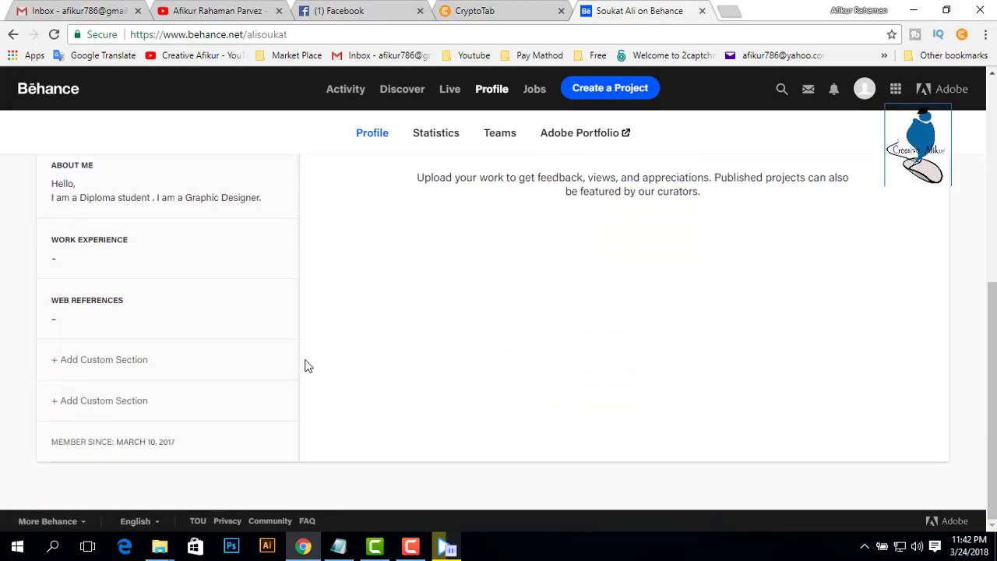
scroll(305, 365, up, 3)
scroll(305, 366, up, 2)
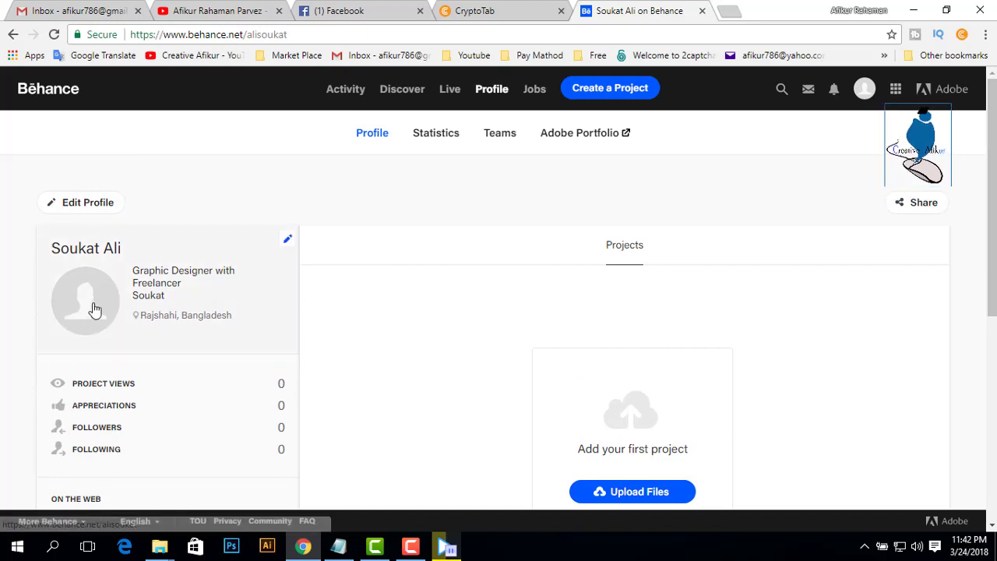
scroll(354, 316, down, 2)
scroll(356, 323, up, 2)
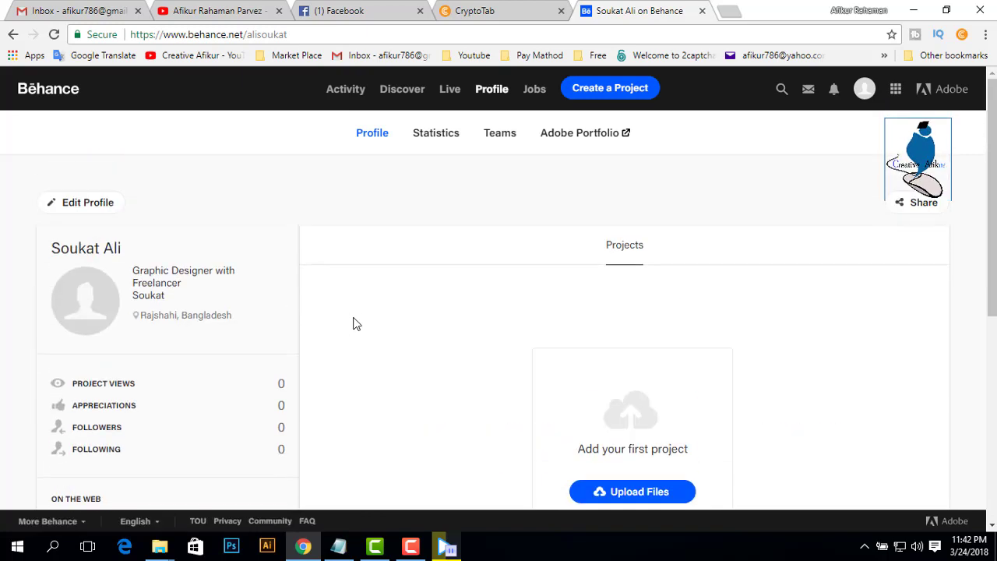
scroll(362, 331, down, 1)
scroll(545, 304, down, 2)
scroll(669, 273, up, 3)
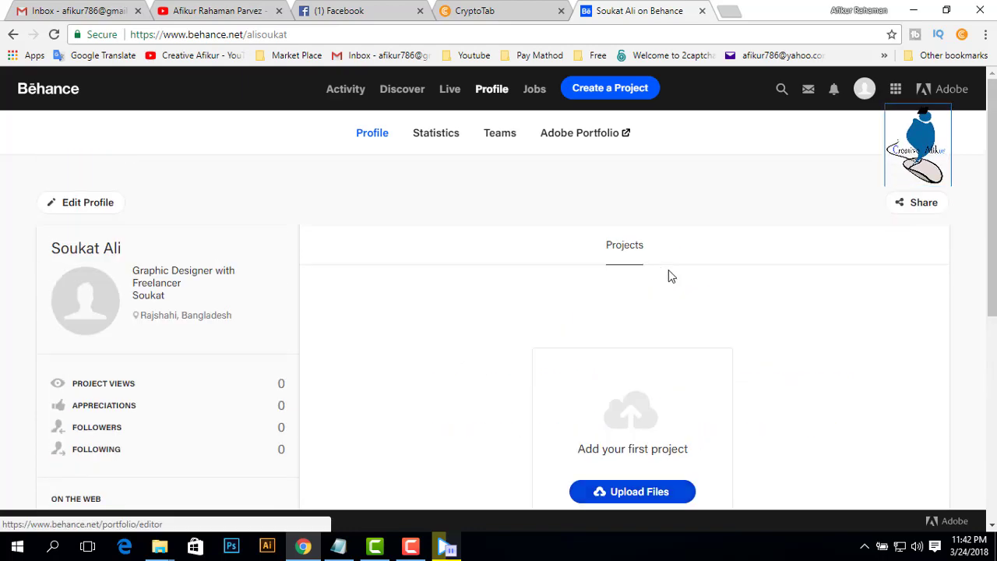
scroll(610, 318, down, 3)
scroll(629, 285, up, 3)
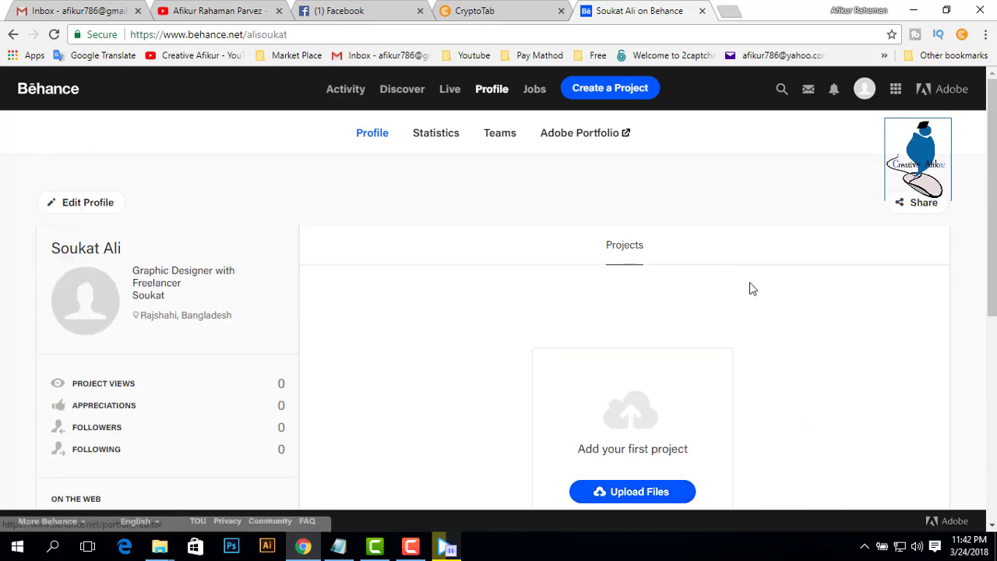
Open the Business Card email in Gmail and scroll to the attached Monaco Moves mockup.
click(62, 7)
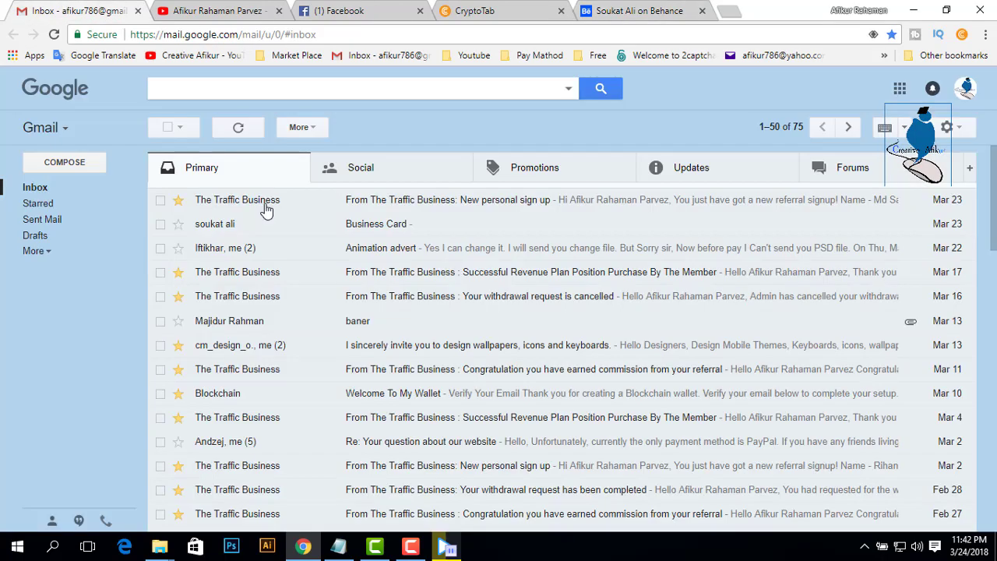
click(379, 225)
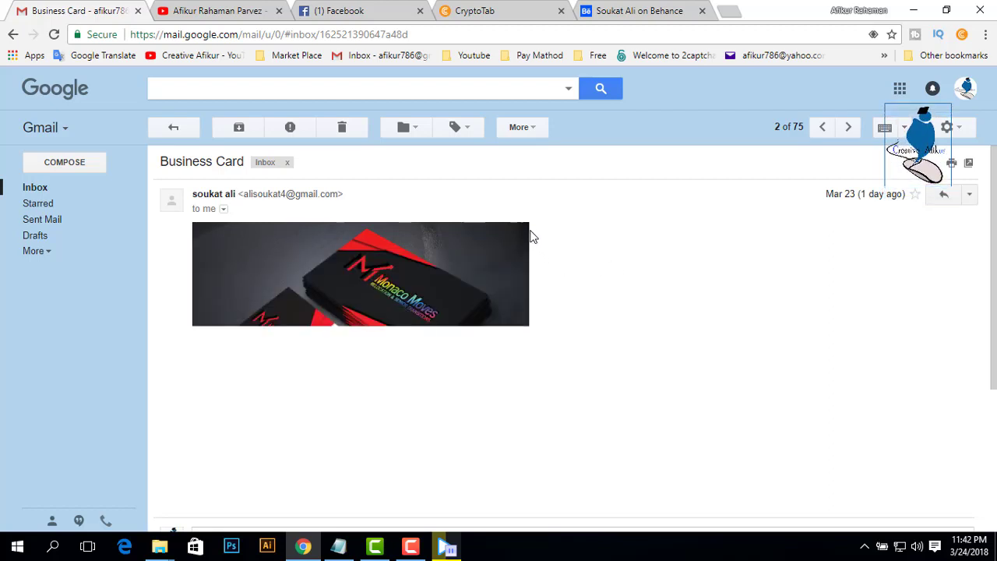
scroll(587, 252, down, 2)
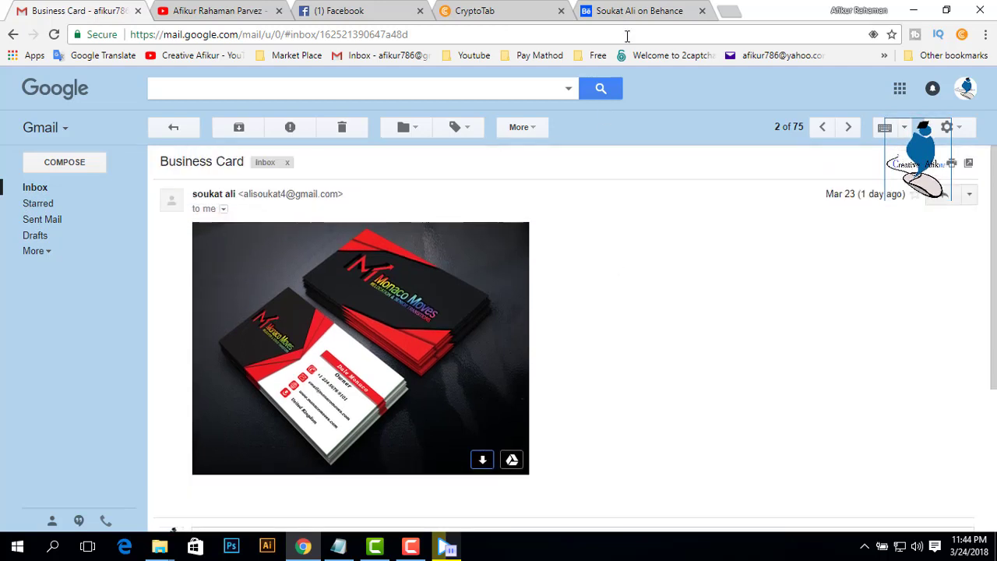
Switch back to the Behance profile and scroll through its empty Projects area.
click(632, 11)
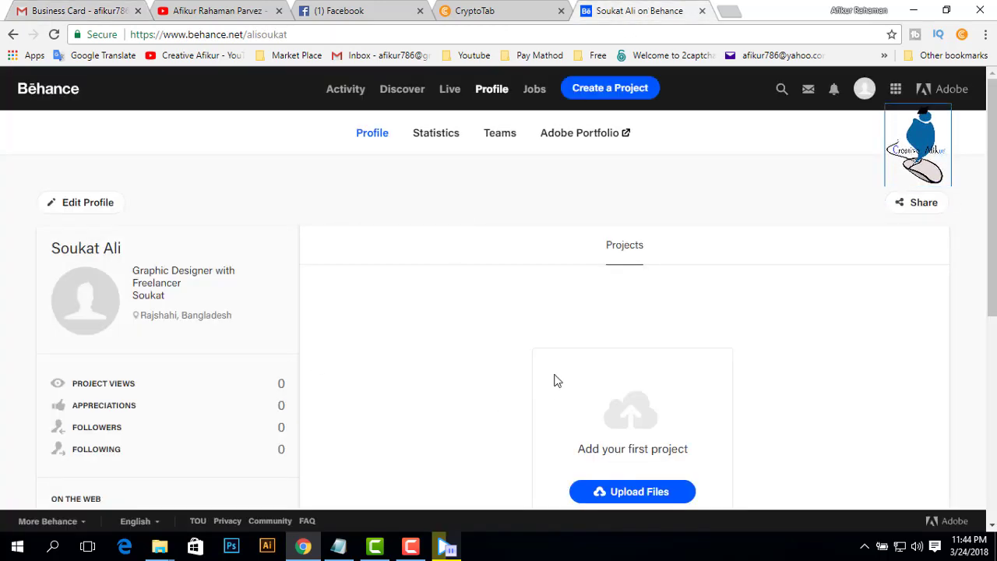
scroll(433, 297, down, 2)
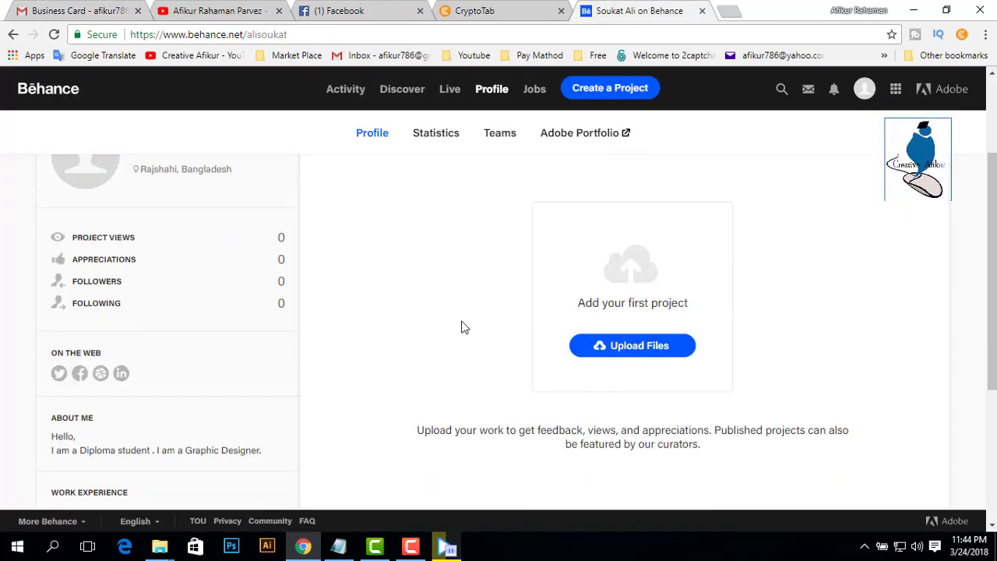
scroll(461, 323, up, 2)
scroll(756, 308, down, 2)
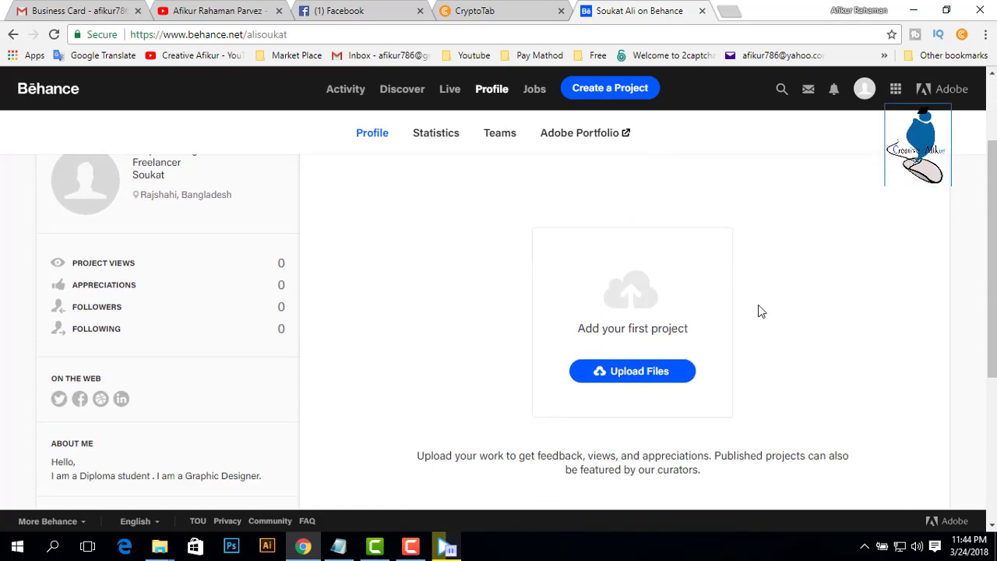
scroll(756, 307, up, 2)
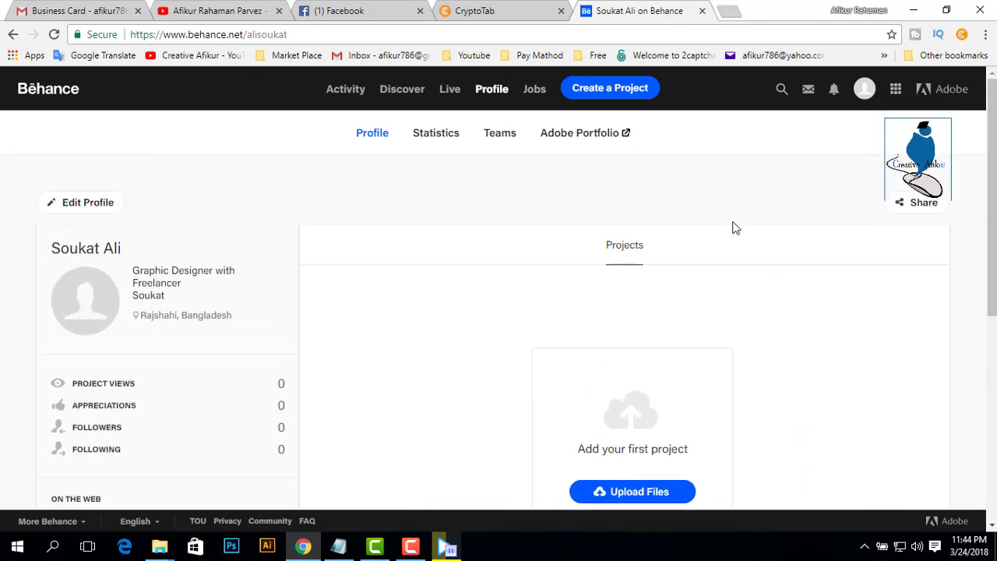
scroll(708, 166, down, 2)
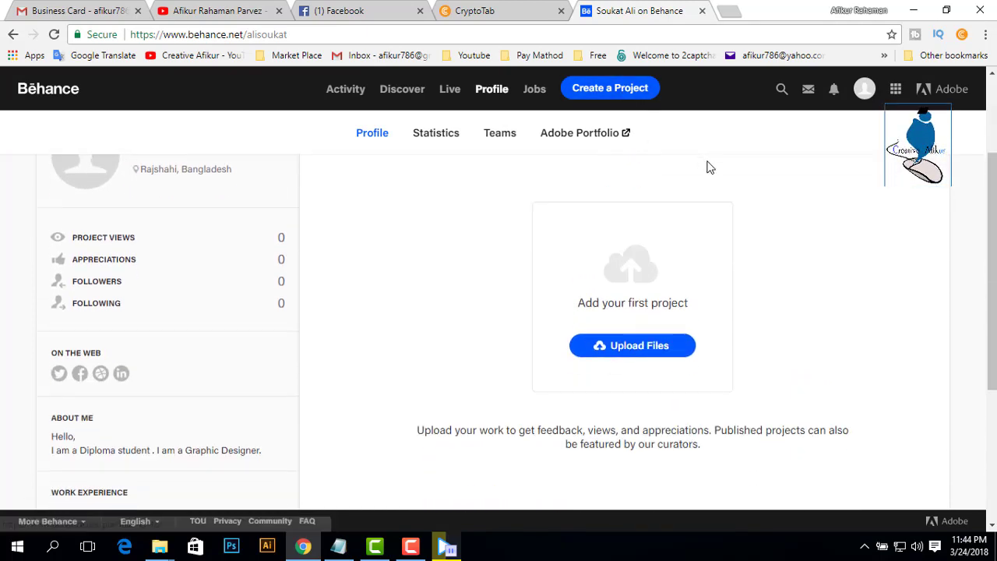
scroll(723, 287, up, 2)
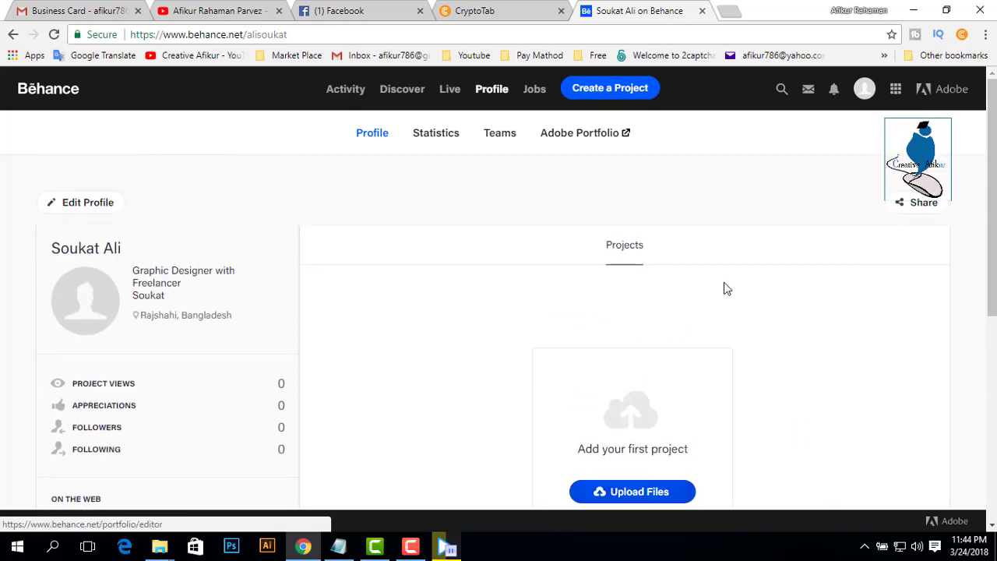
scroll(763, 309, down, 3)
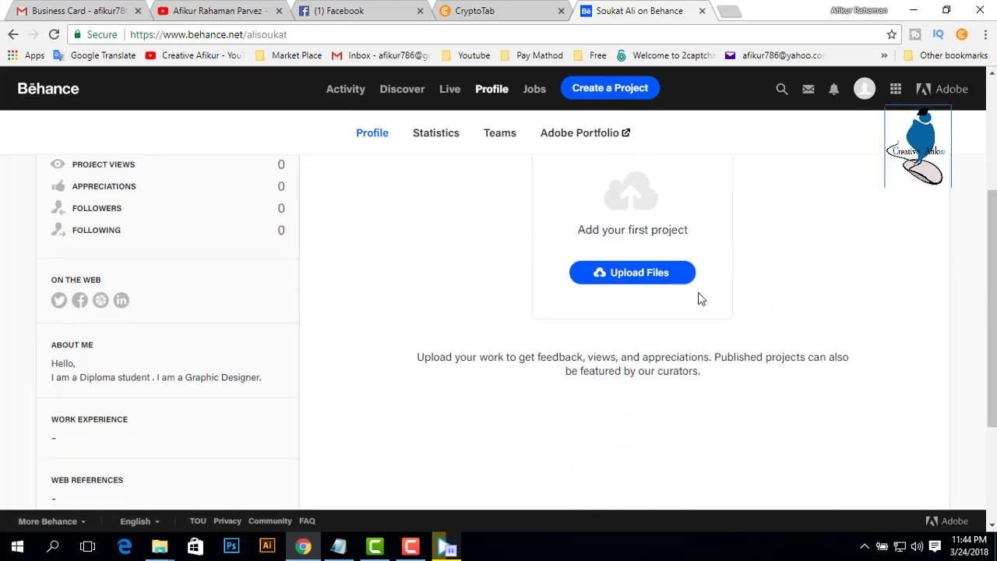
Choose Upload Files in the Projects area to open the Create Project editor.
click(631, 274)
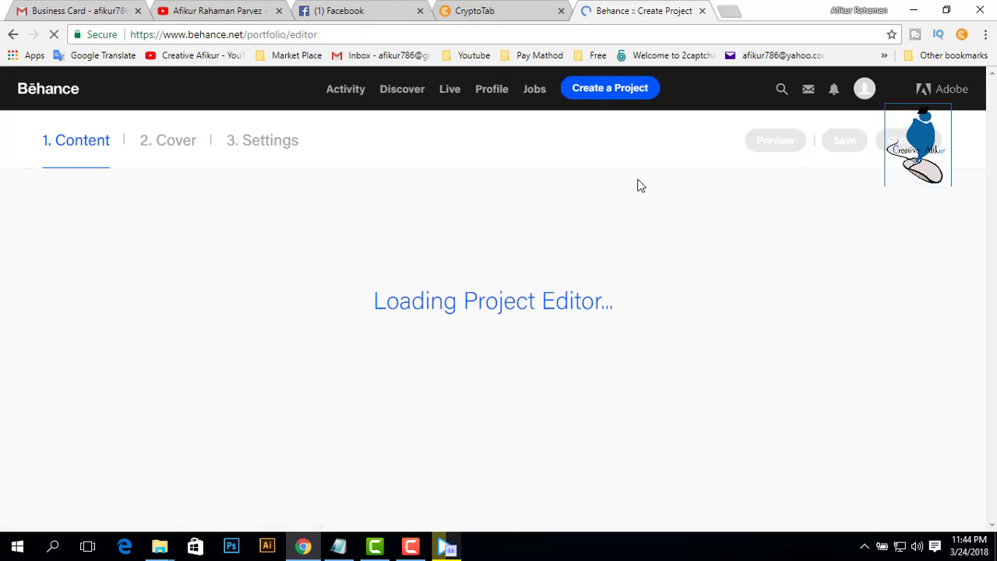
click(406, 547)
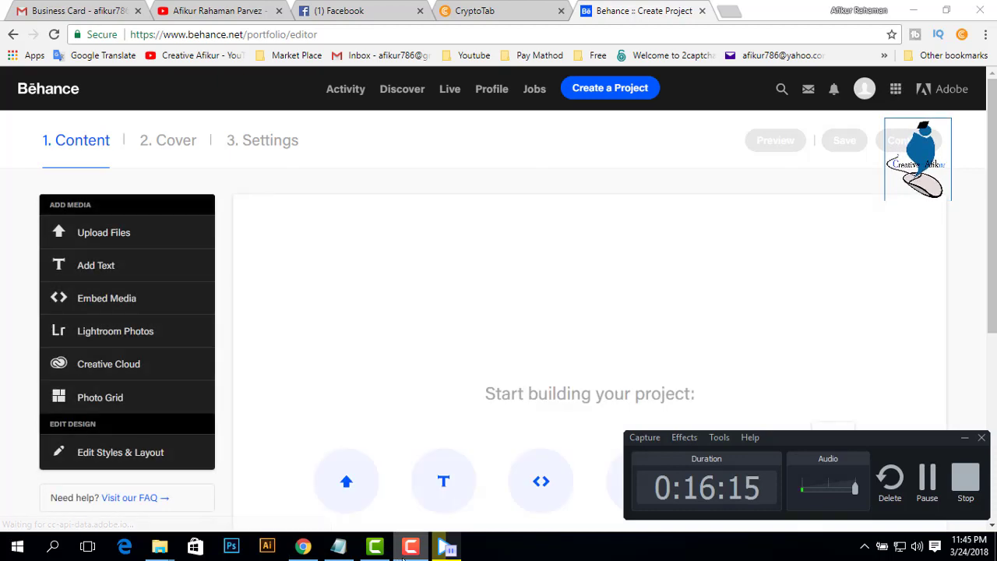
click(404, 550)
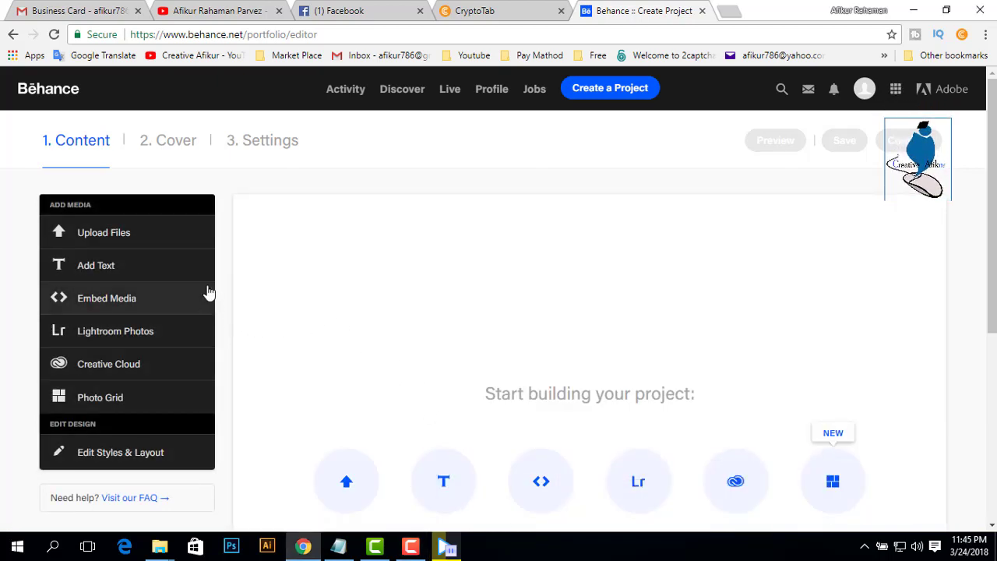
Upload the Final business card image from the Desktop into the project content.
click(102, 236)
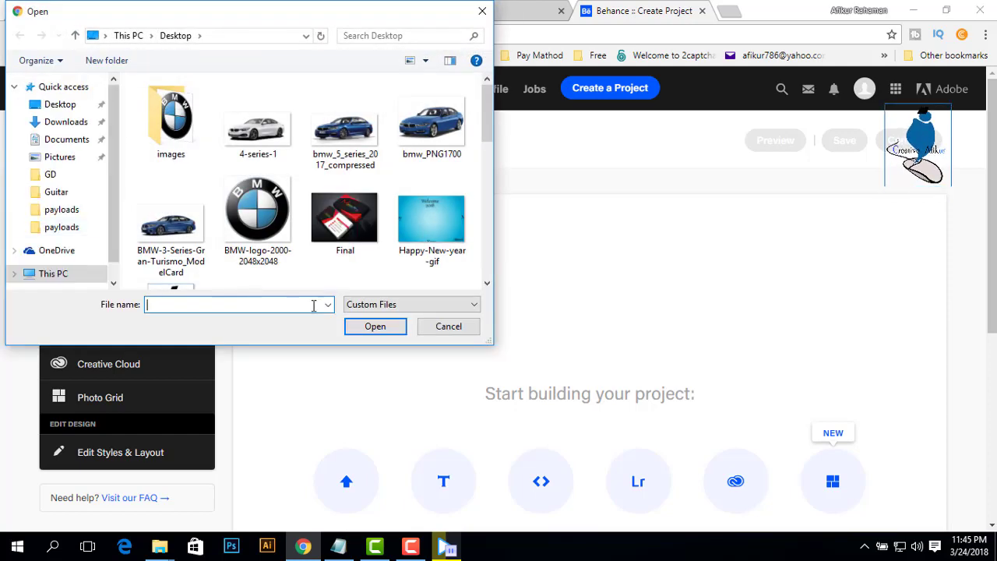
scroll(476, 160, down, 5)
scroll(475, 160, up, 5)
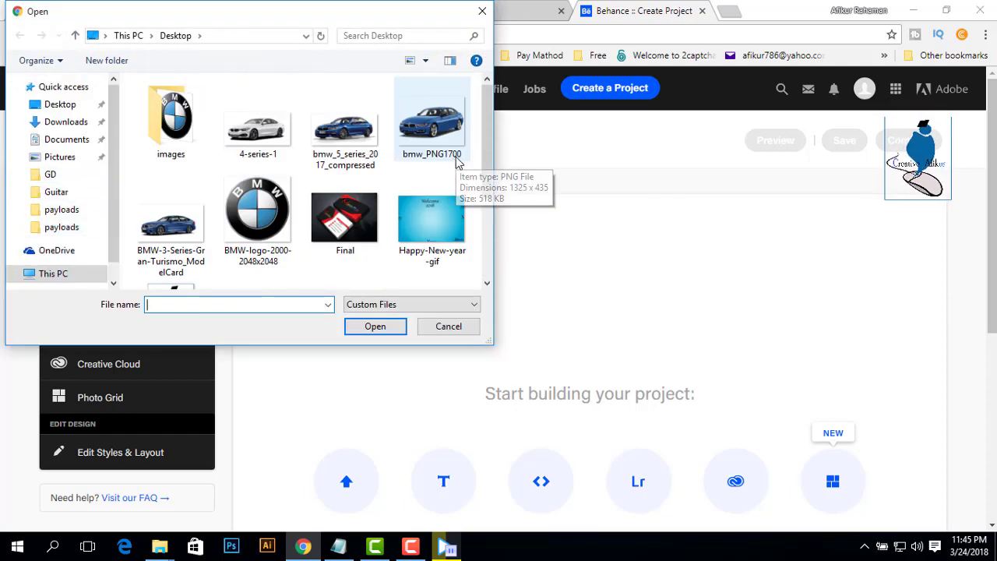
click(337, 225)
click(372, 327)
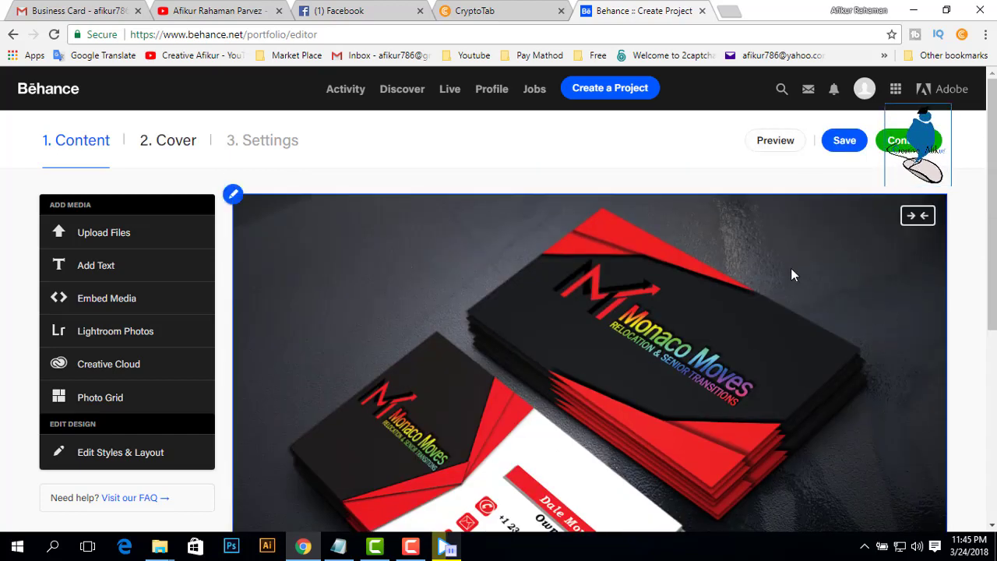
scroll(877, 218, down, 1)
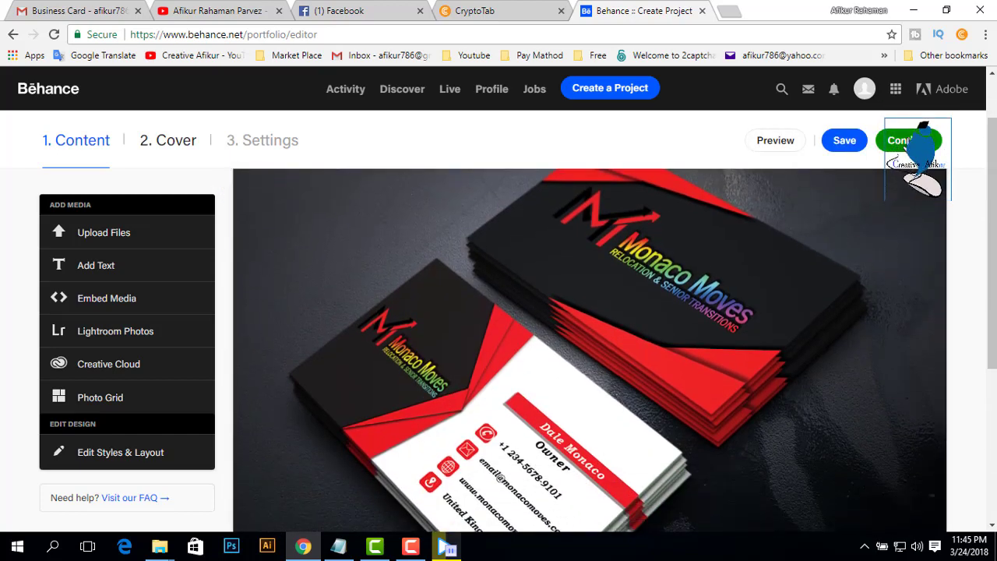
Crop the mockup as project cover and title the project 'Business Cad'.
click(906, 141)
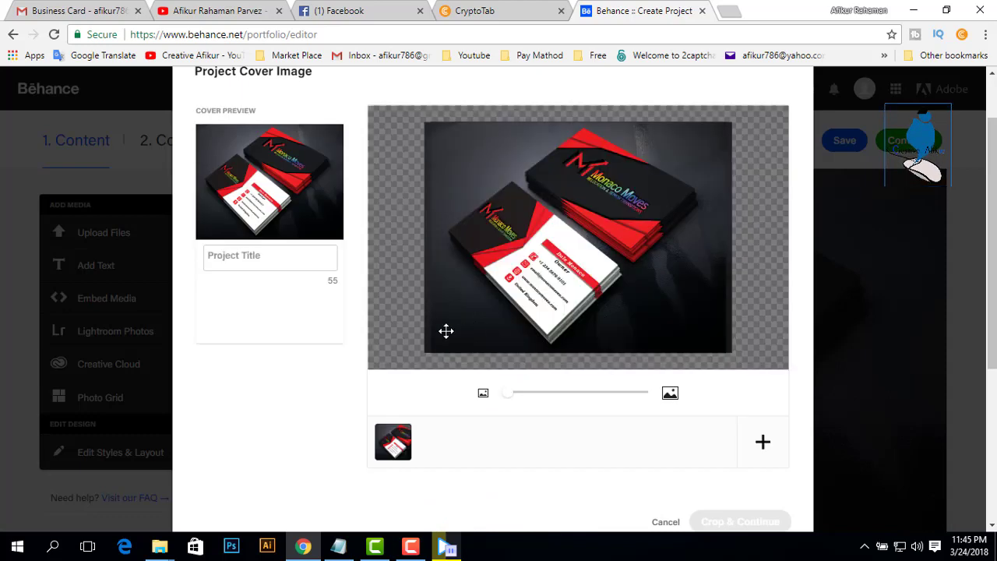
drag(567, 311, 572, 306)
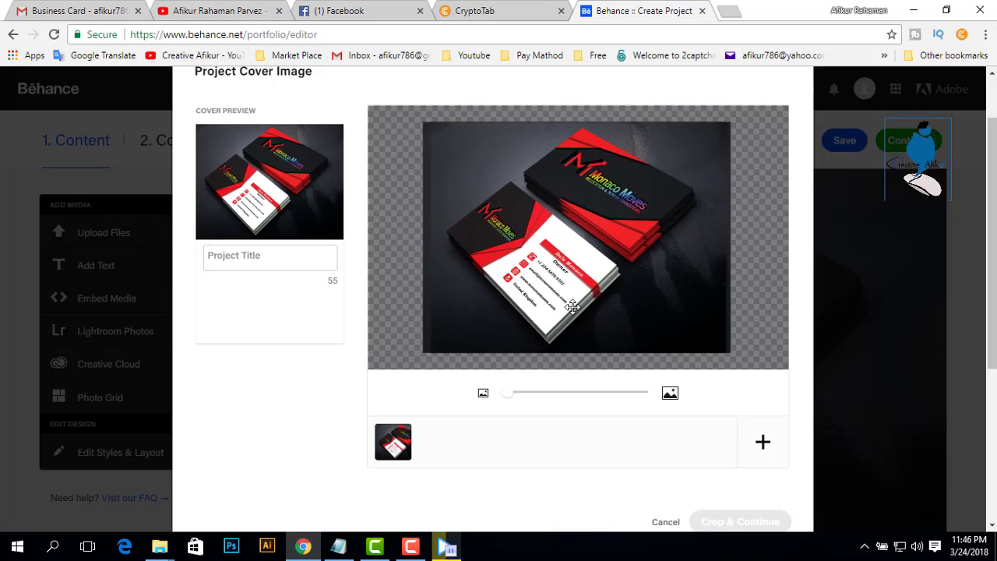
click(243, 263)
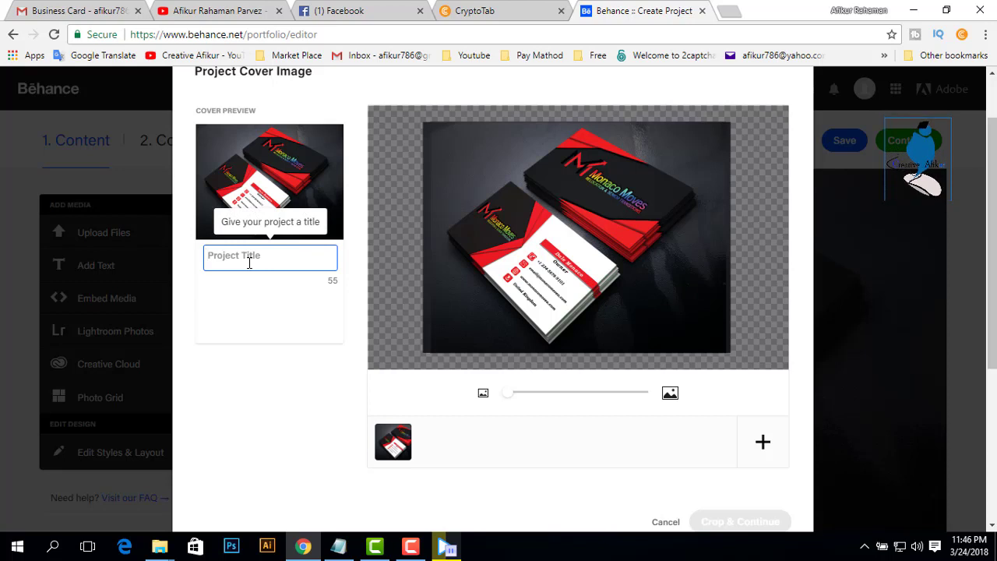
text(Business Cad)
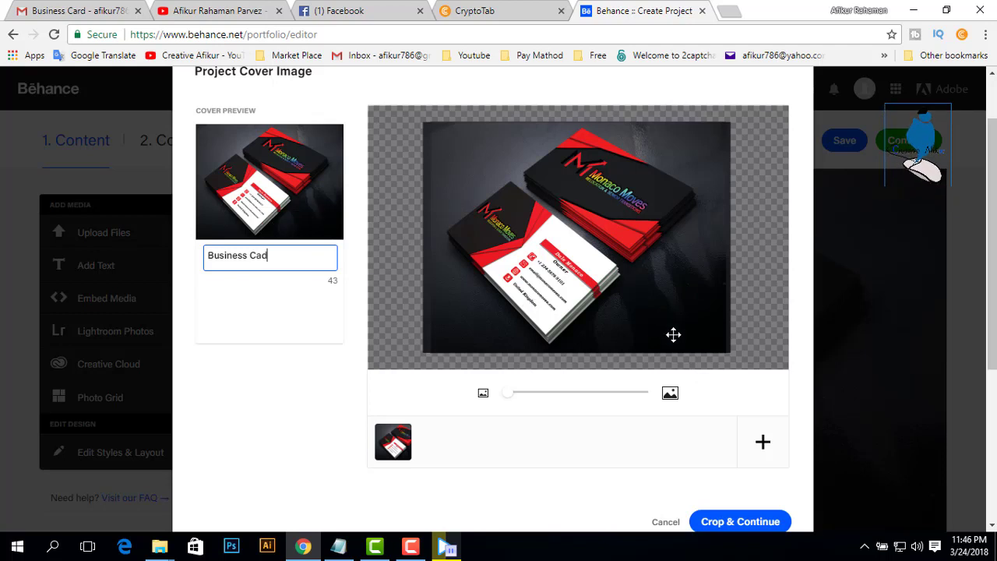
click(738, 521)
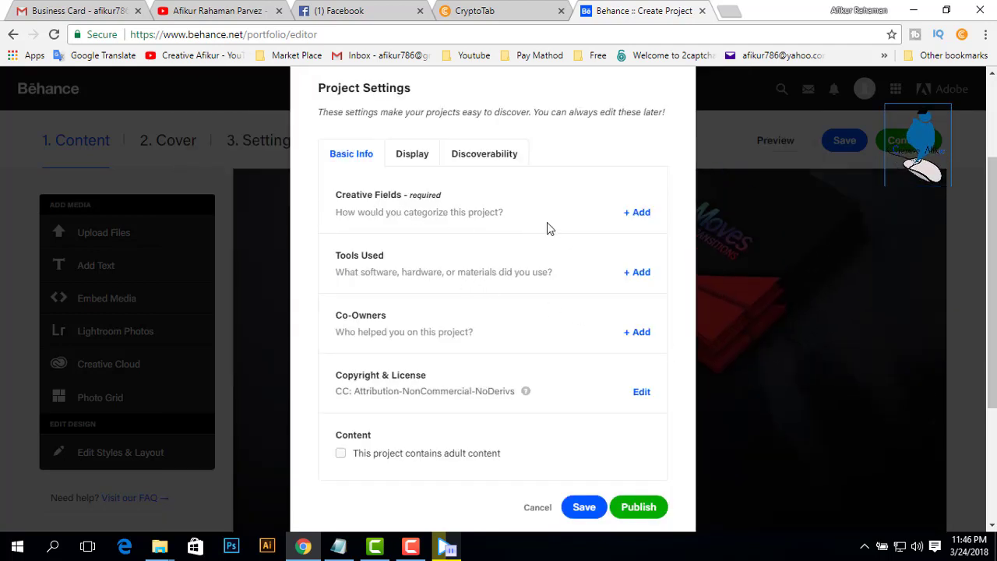
Add Graphic Design, Branding and Print Design as the project's creative fields.
click(637, 212)
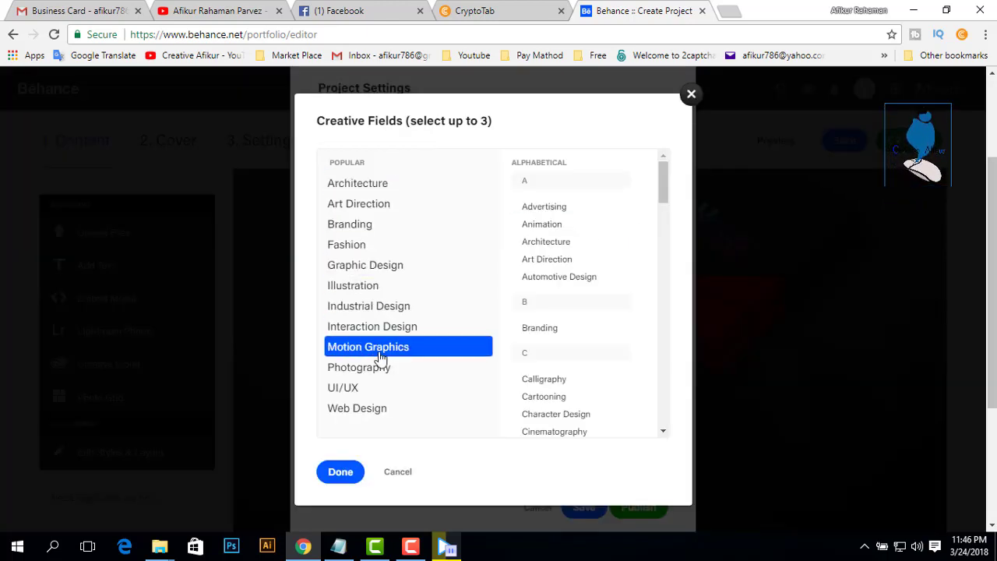
click(416, 268)
scroll(587, 301, down, 10)
scroll(590, 354, down, 3)
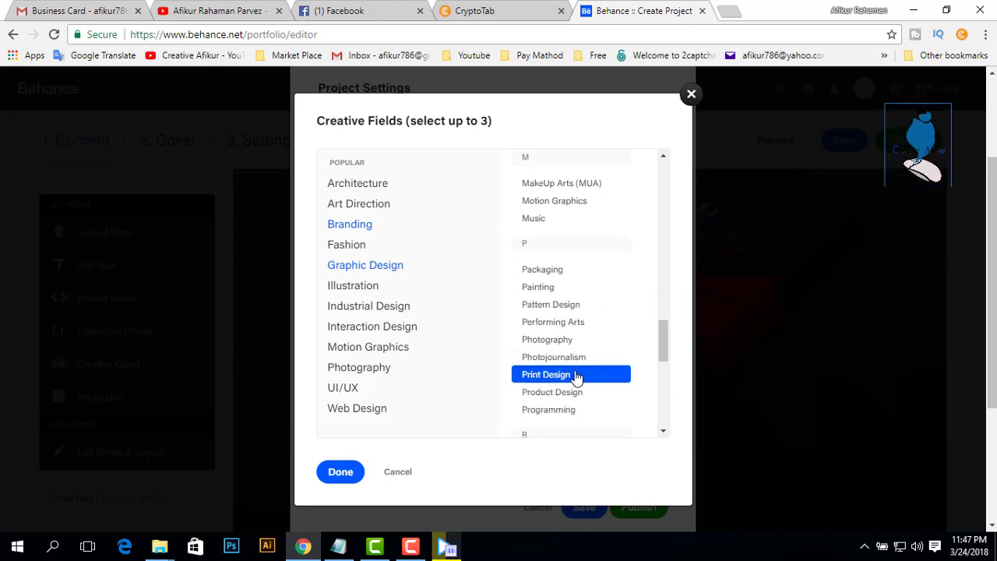
click(574, 375)
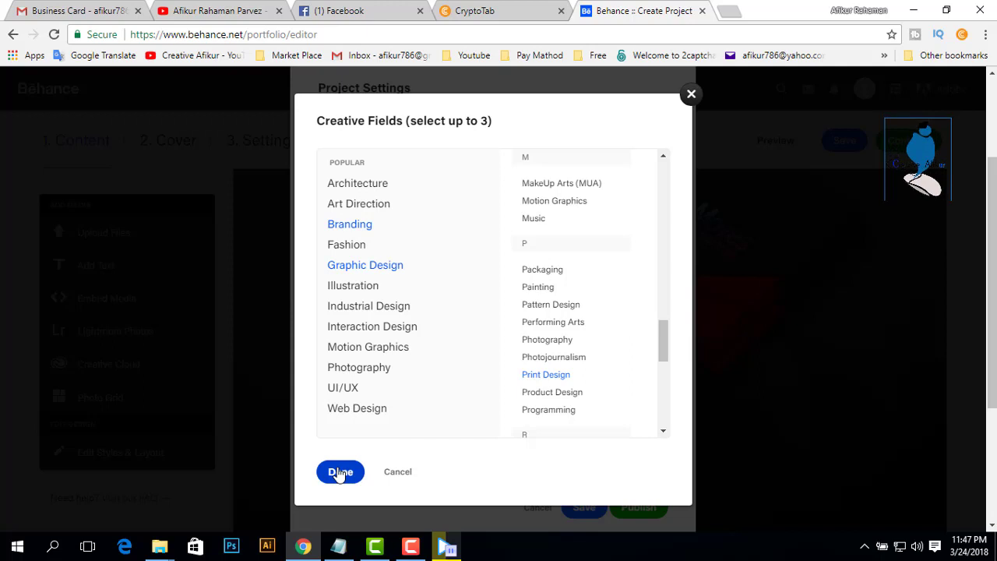
click(339, 473)
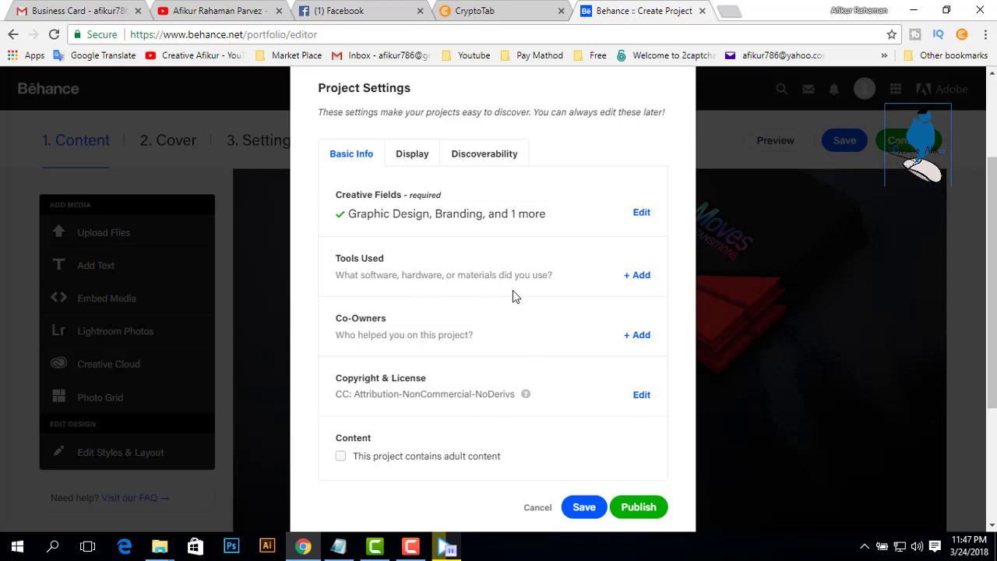
Add Adobe Photoshop under Tools Used for the project.
click(643, 278)
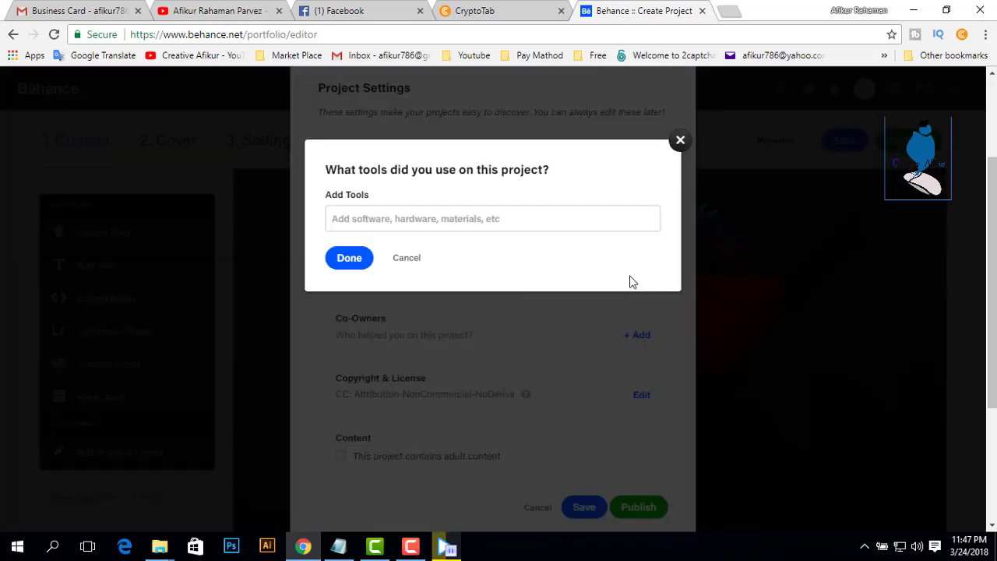
click(385, 220)
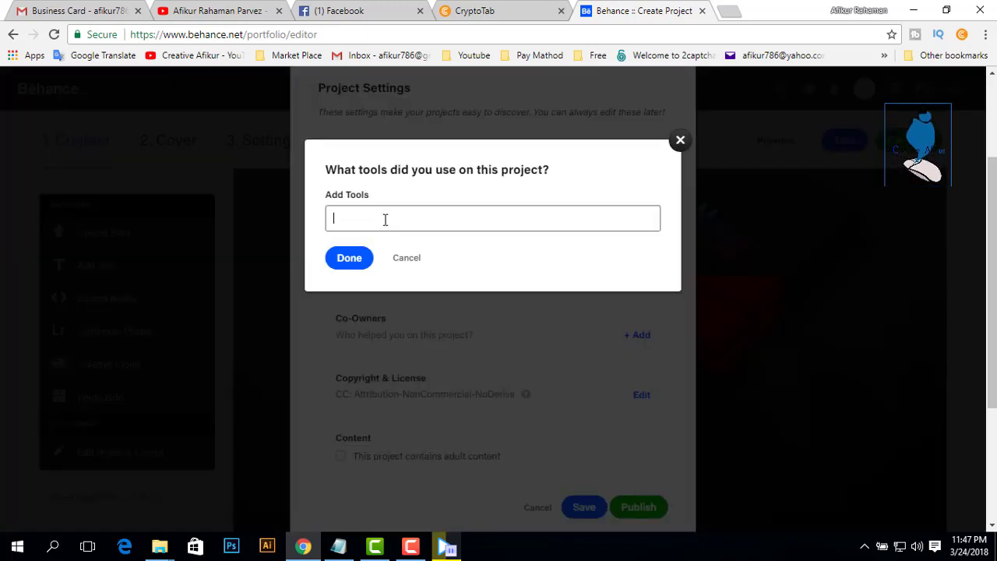
text(Ad)
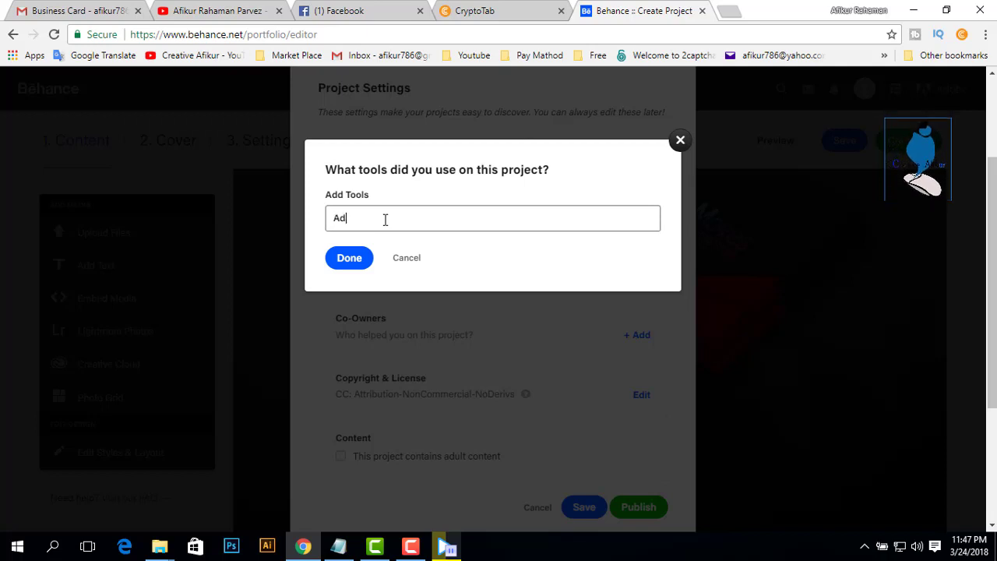
text(obe)
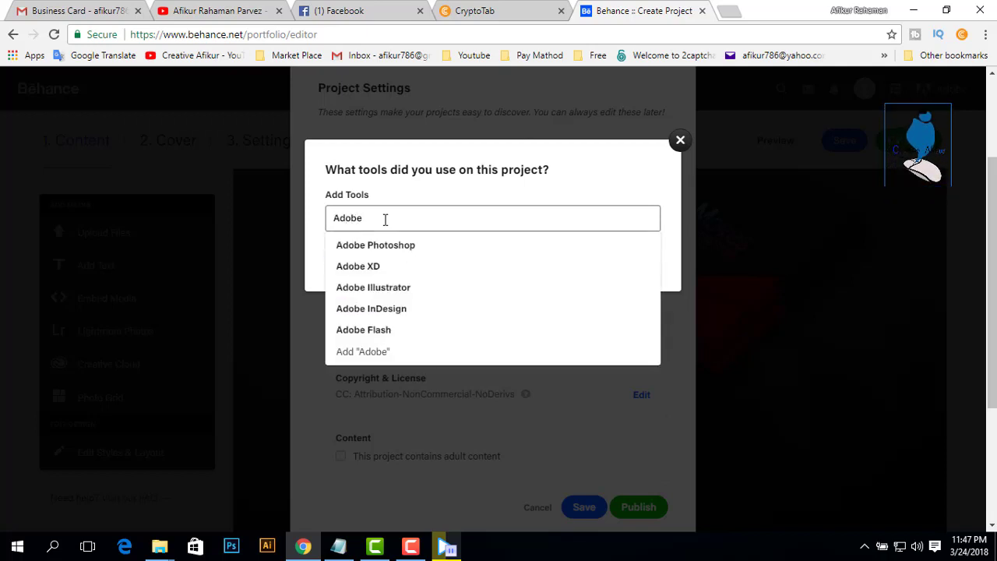
text( Photo)
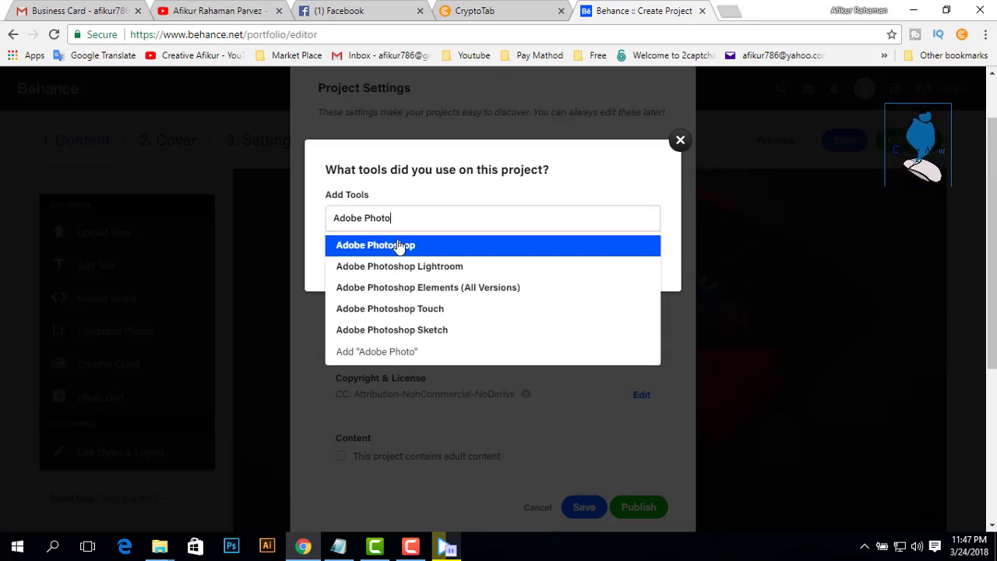
click(401, 246)
click(350, 340)
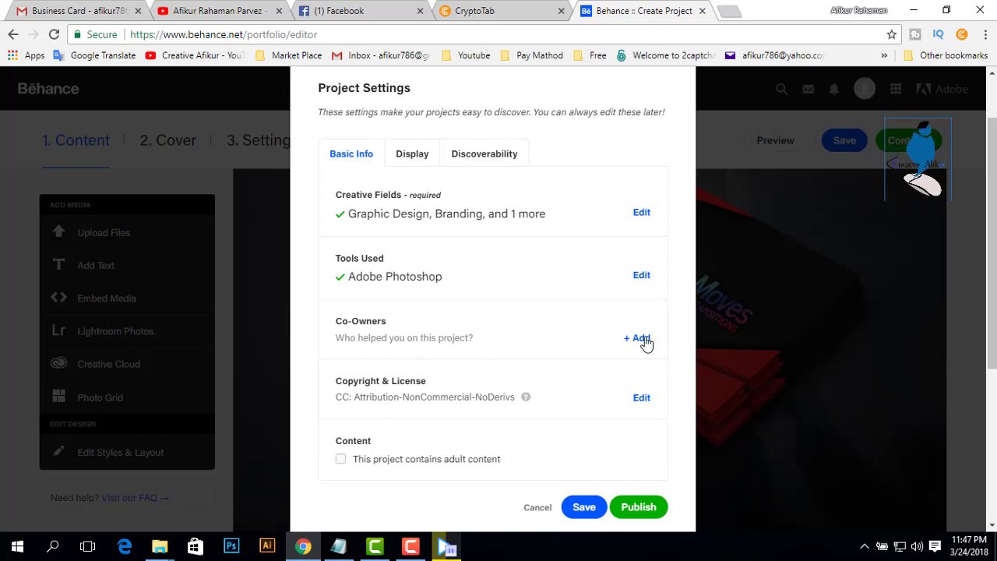
Open the co-owner entry and dismiss it without adding anyone.
click(637, 338)
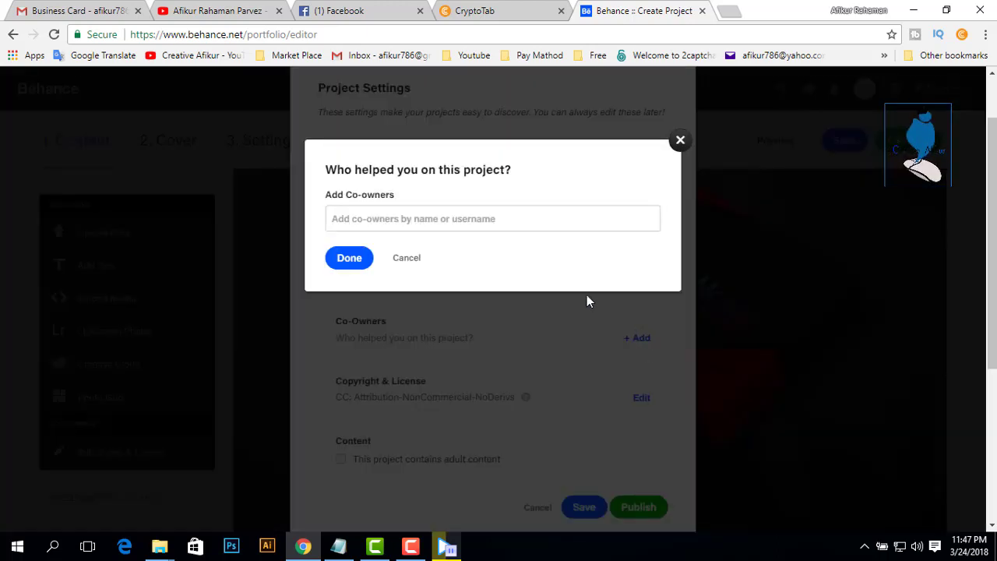
click(451, 213)
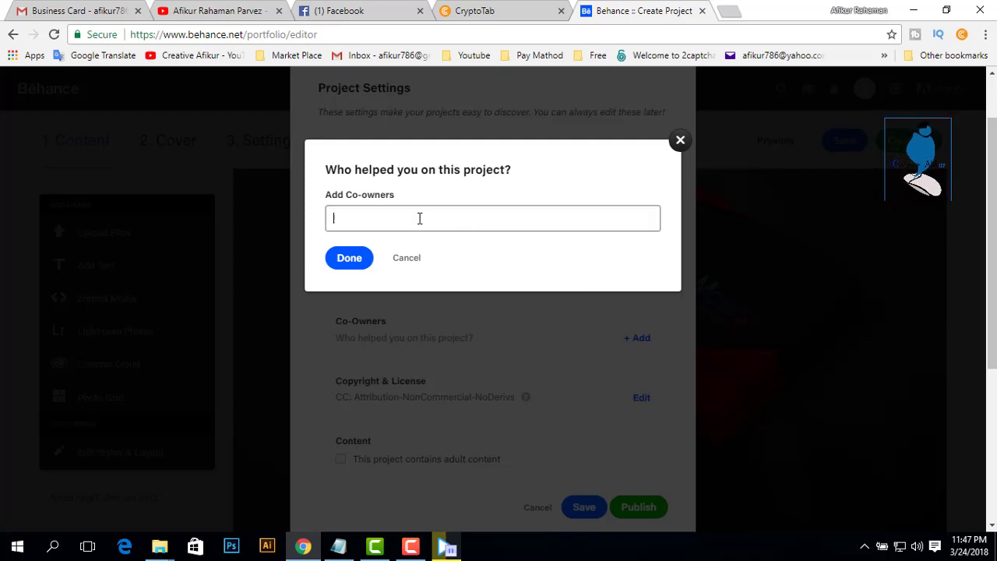
click(410, 259)
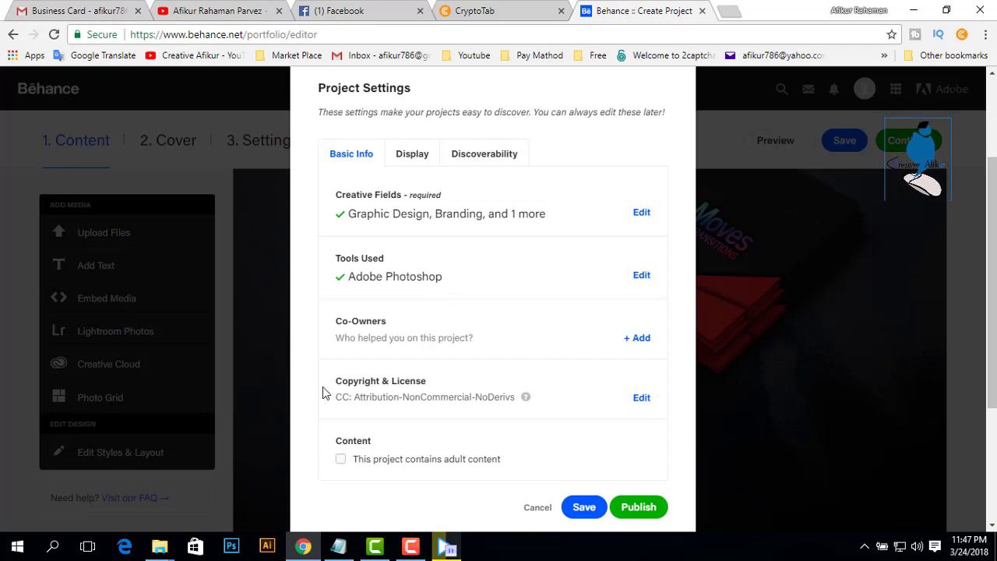
Keep the CC NonCommercial-NoDerivs license, review Display and Discoverability, then publish the project.
click(641, 398)
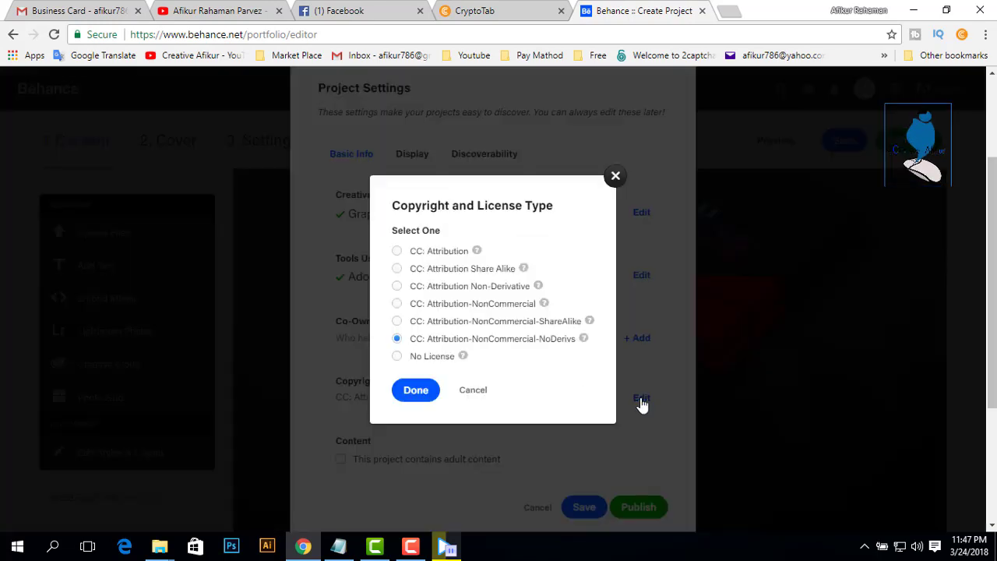
click(615, 176)
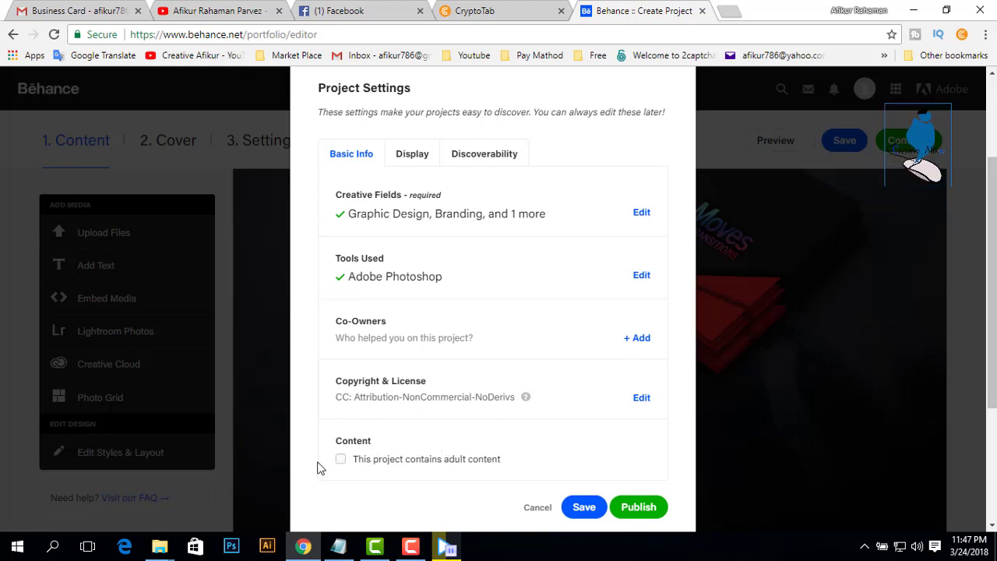
click(413, 159)
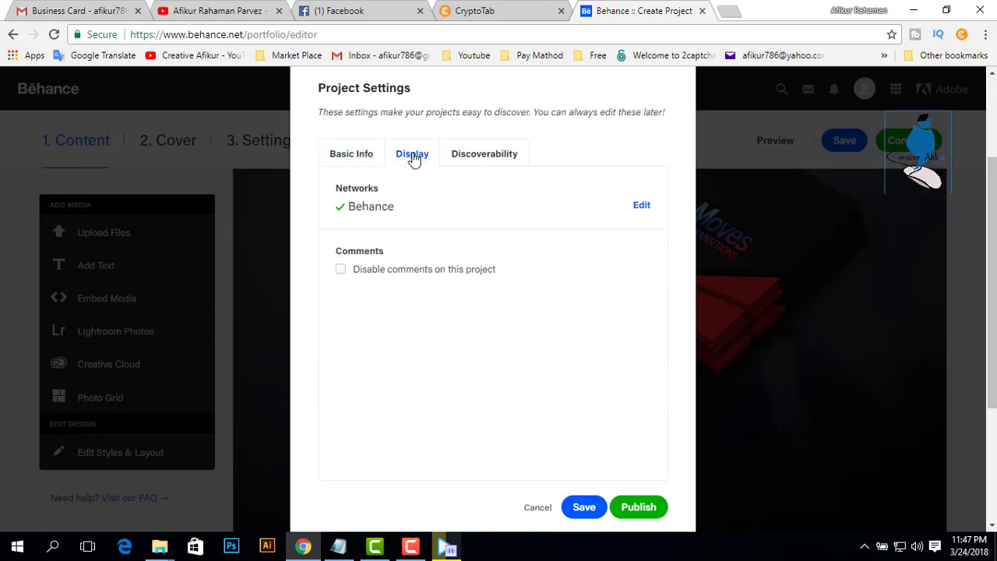
click(491, 159)
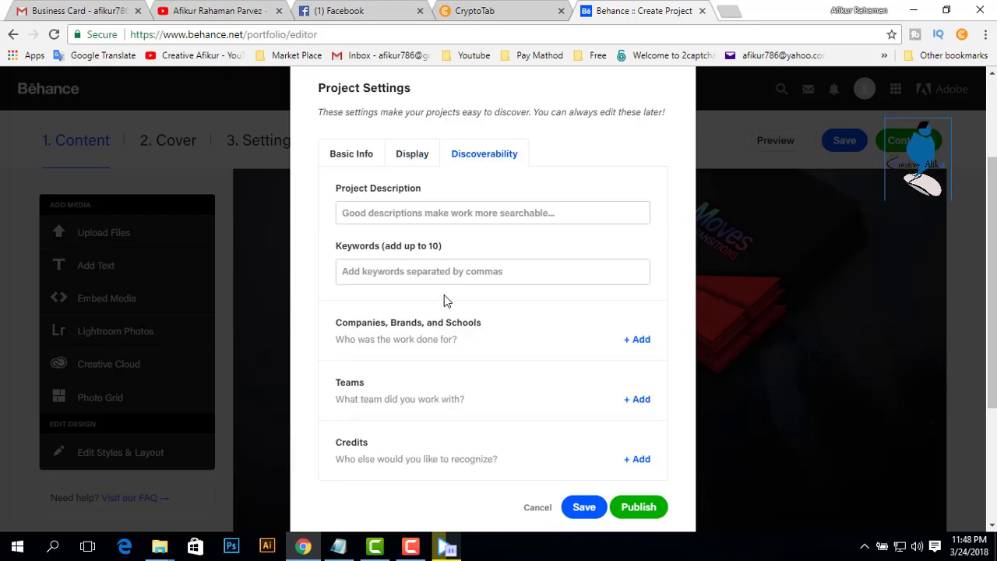
click(402, 271)
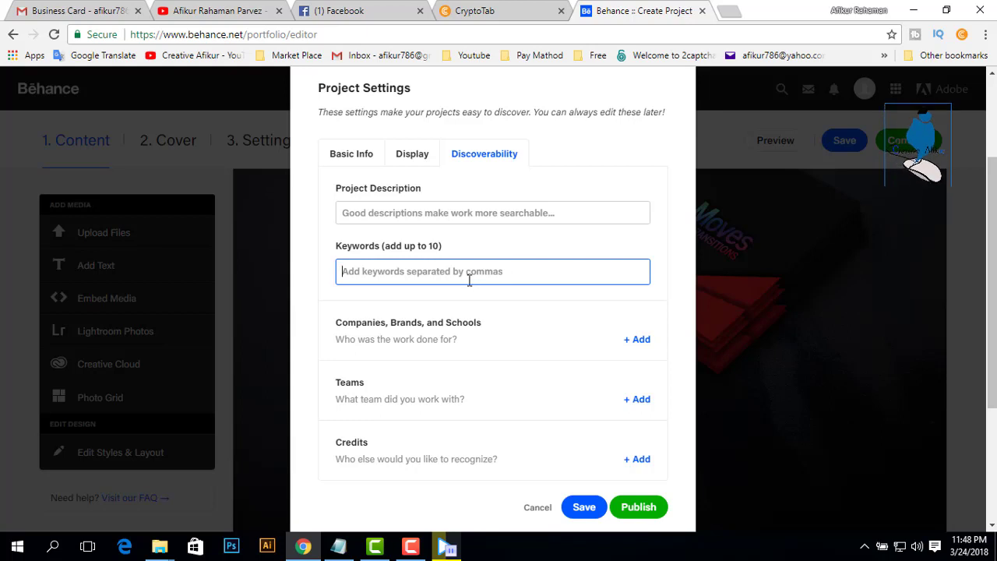
click(349, 160)
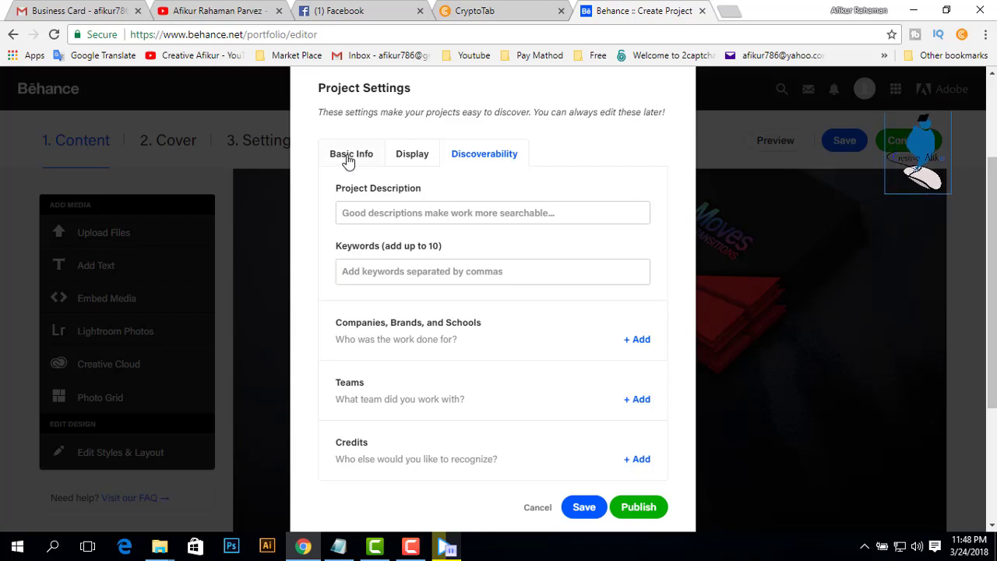
click(640, 507)
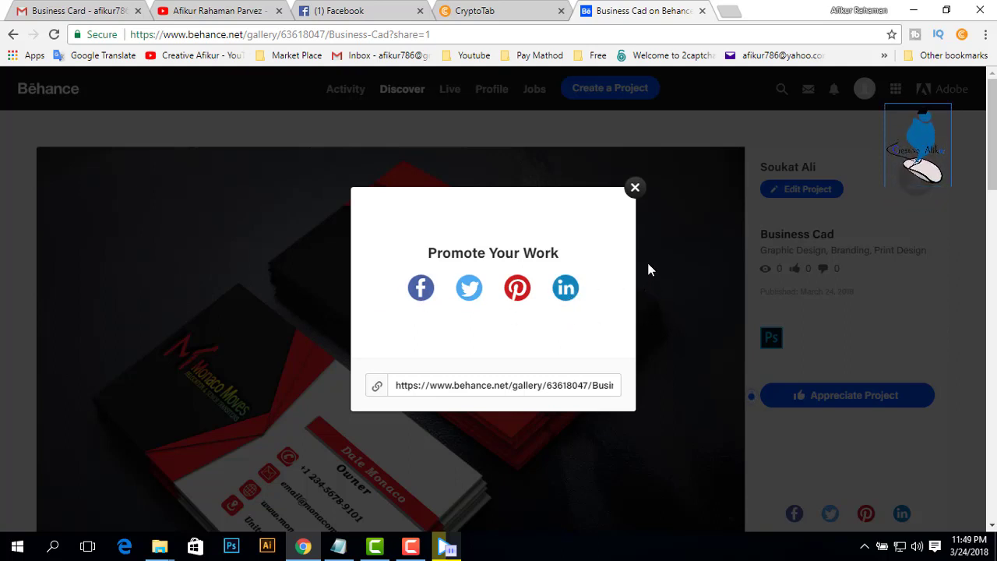
Close the Promote Your Work prompt and open the profile to view the Projects list.
click(636, 189)
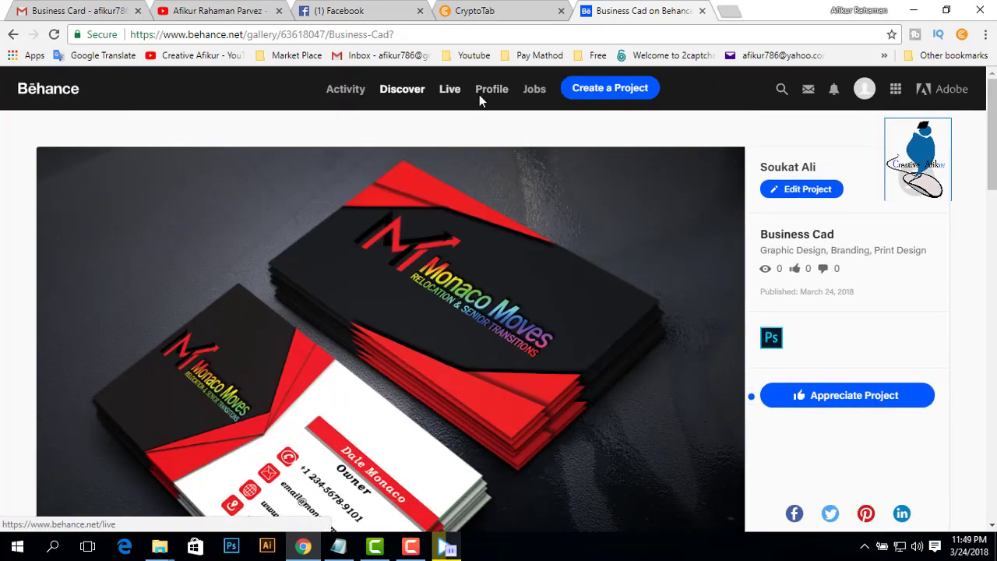
click(482, 91)
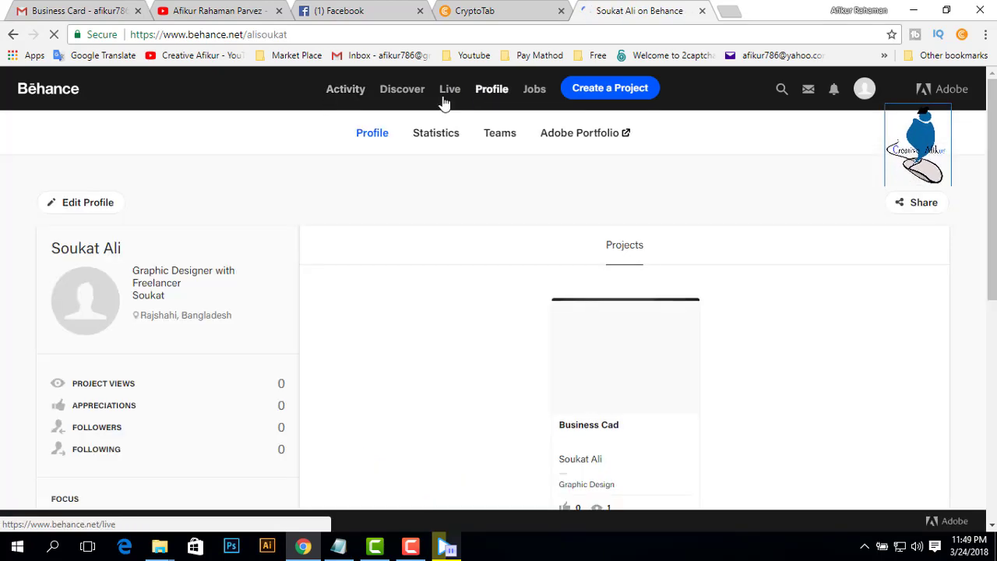
scroll(342, 304, down, 2)
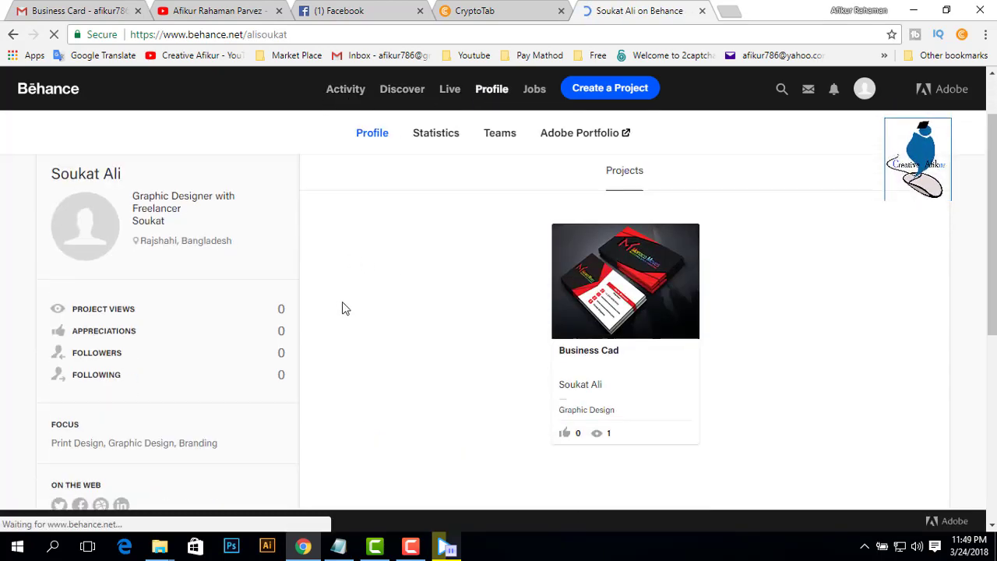
scroll(345, 304, up, 2)
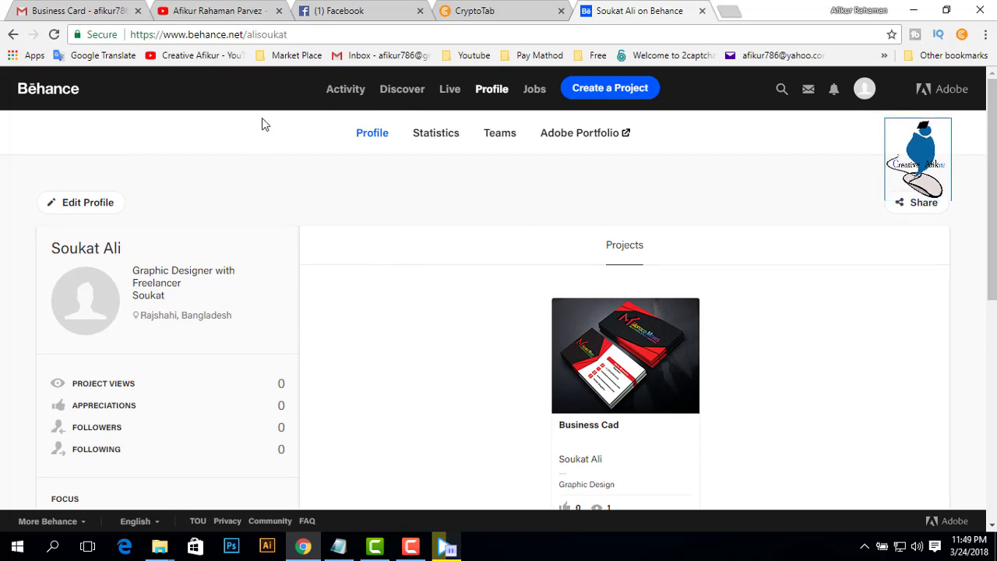
Inspect the profile page URL in the address bar, then dismiss the address suggestions.
click(301, 35)
click(301, 35)
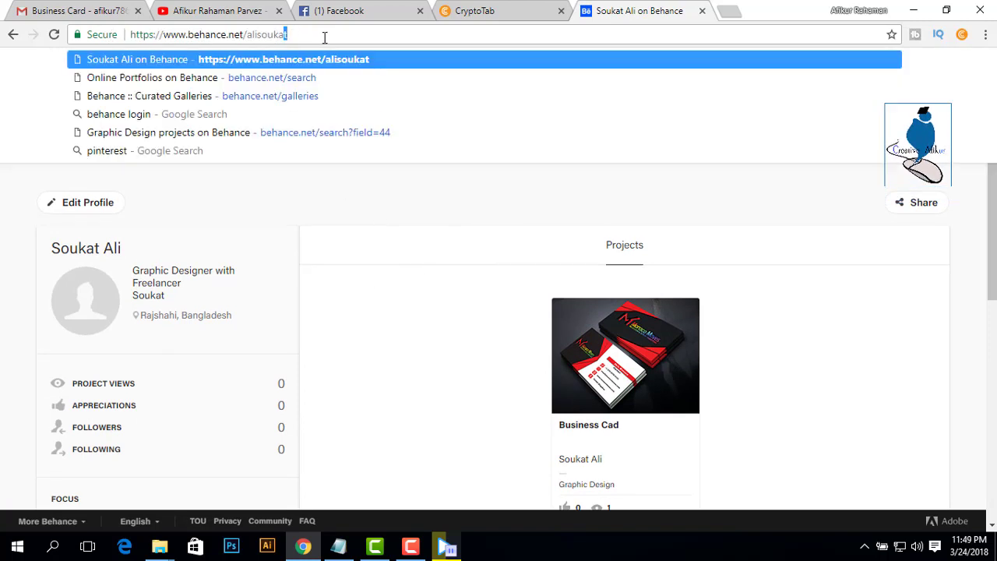
click(366, 271)
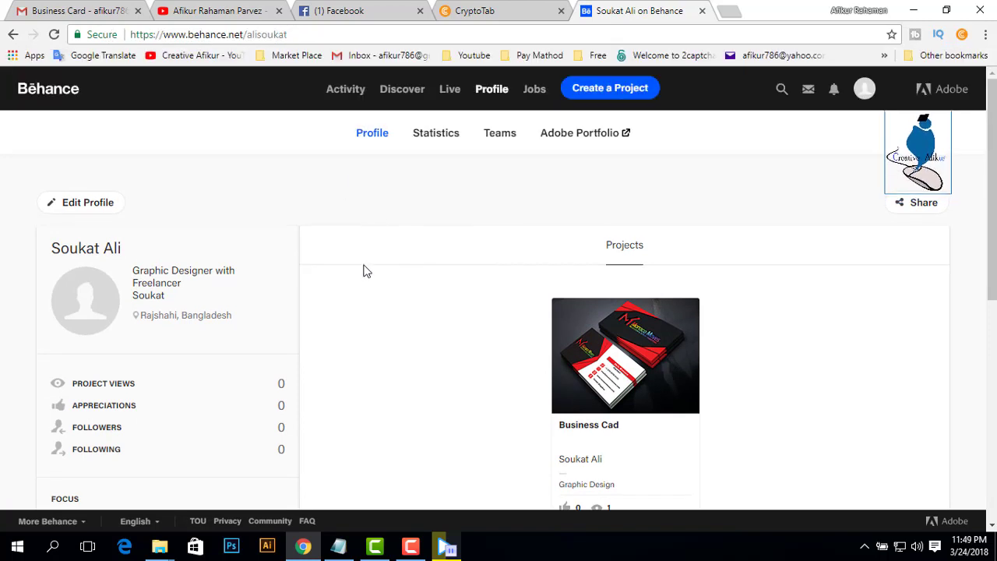
click(534, 90)
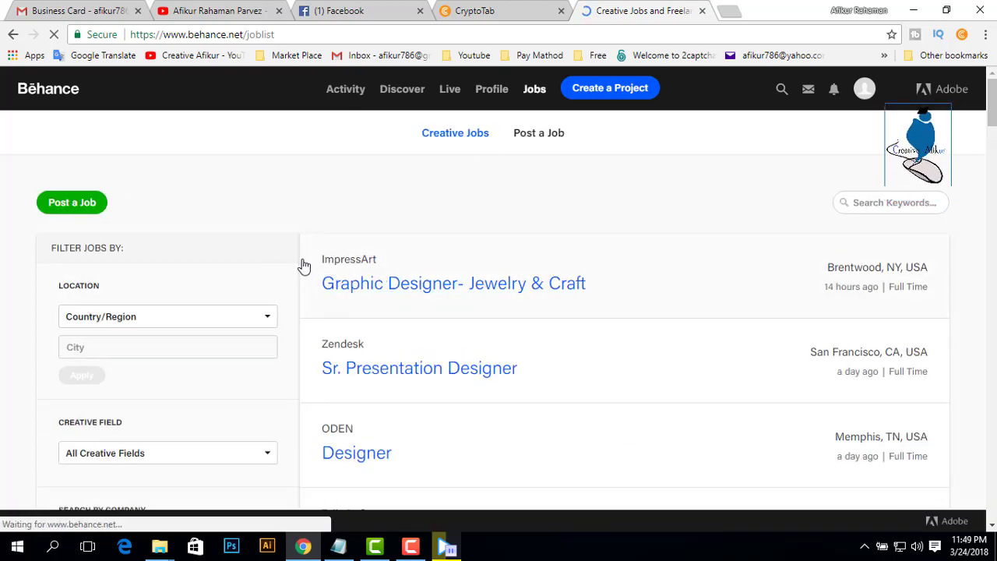
scroll(303, 266, down, 4)
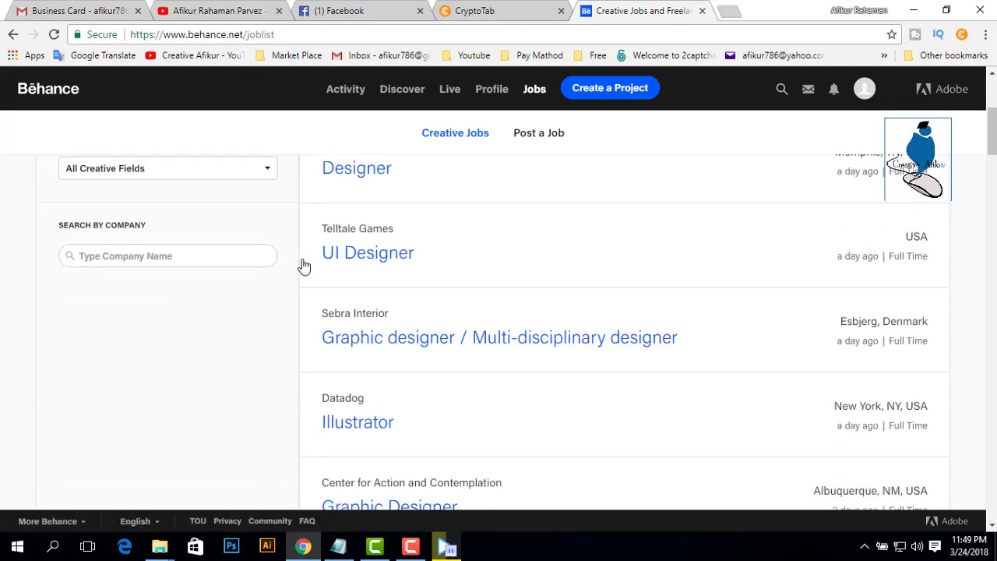
scroll(304, 266, down, 1)
scroll(302, 267, up, 5)
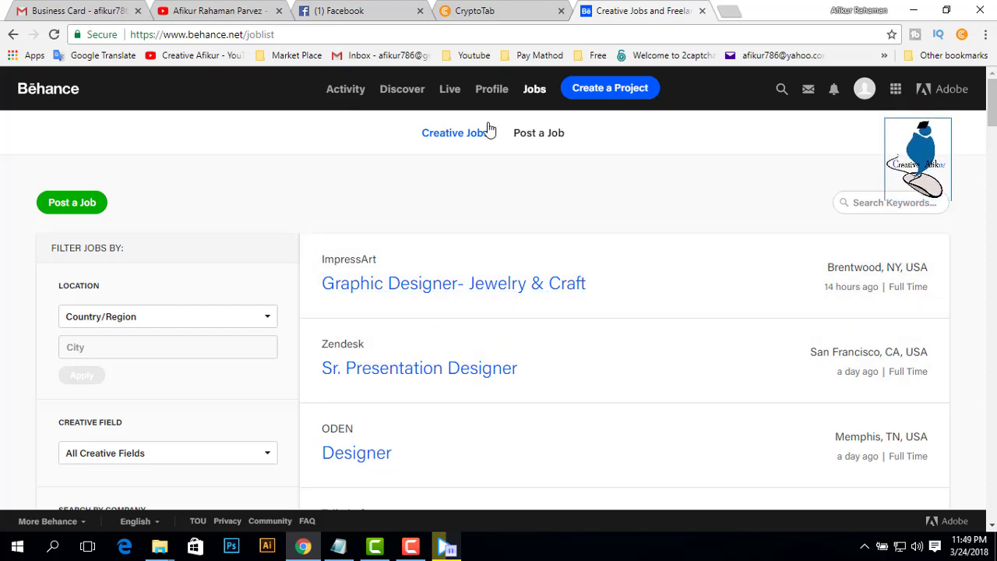
click(483, 93)
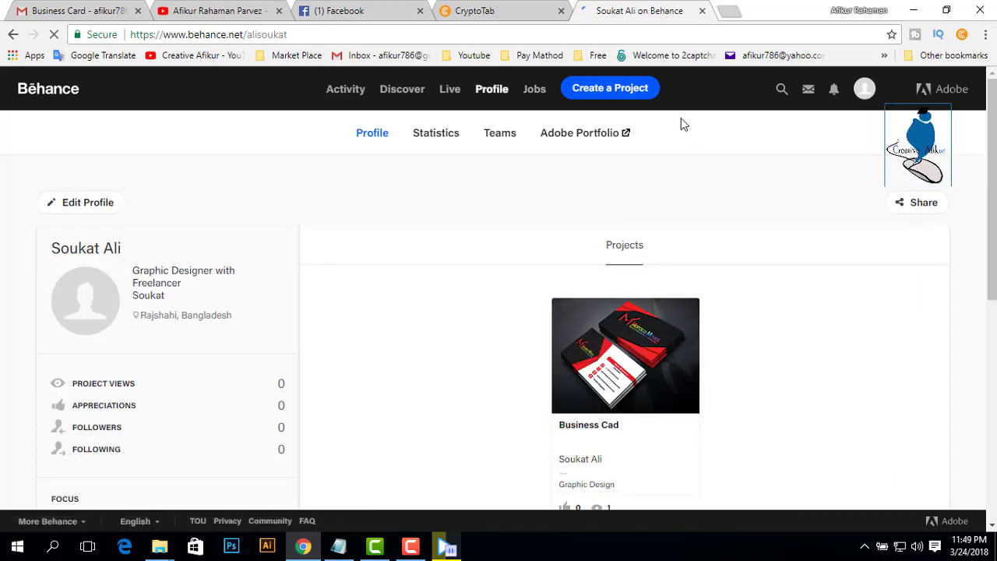